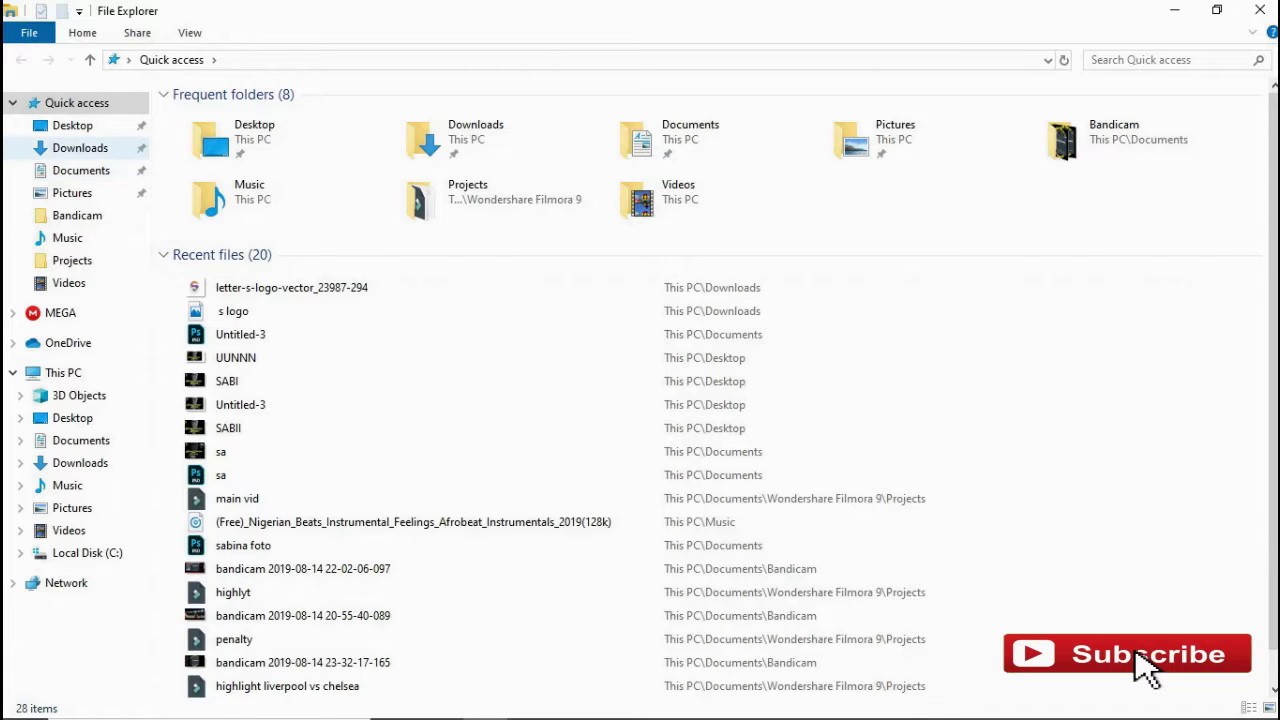
- Place the photo IMG_20190428_221817348 from the Pictures folder into the open Photoshop document
left_click(72, 192)
scroll(810, 265, "down", 2)
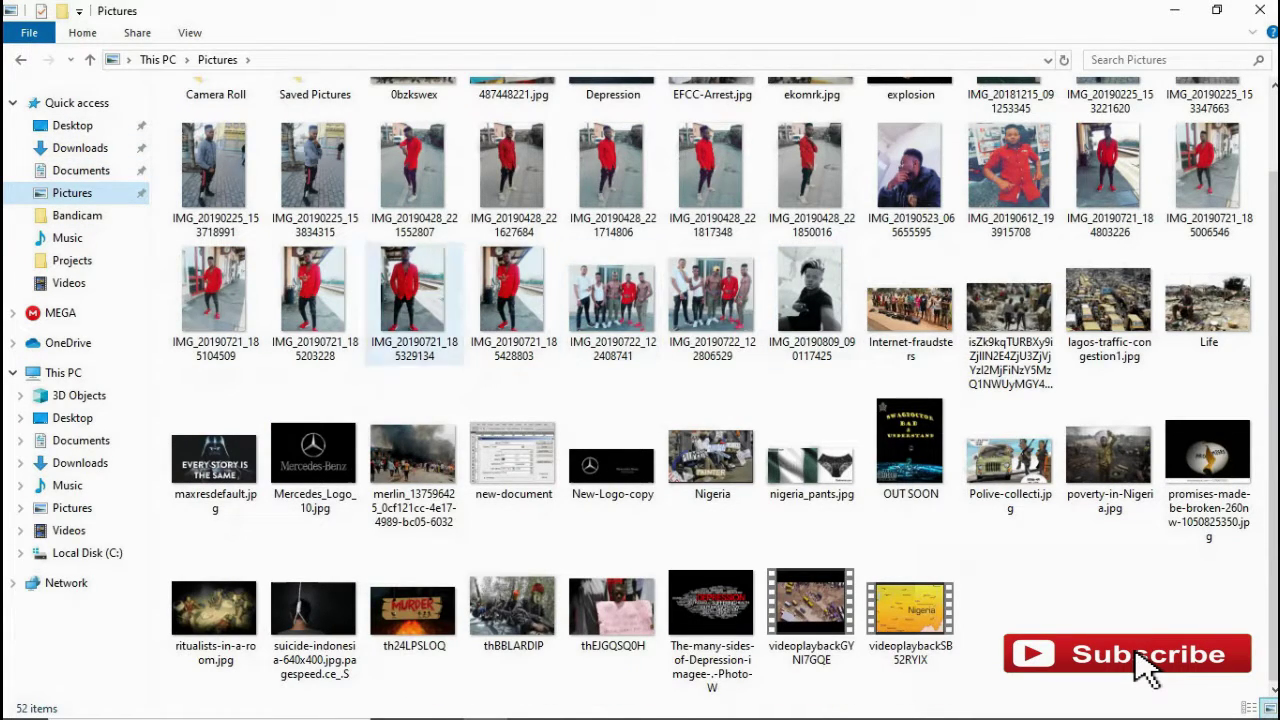
left_click(313, 290)
left_click(1217, 10)
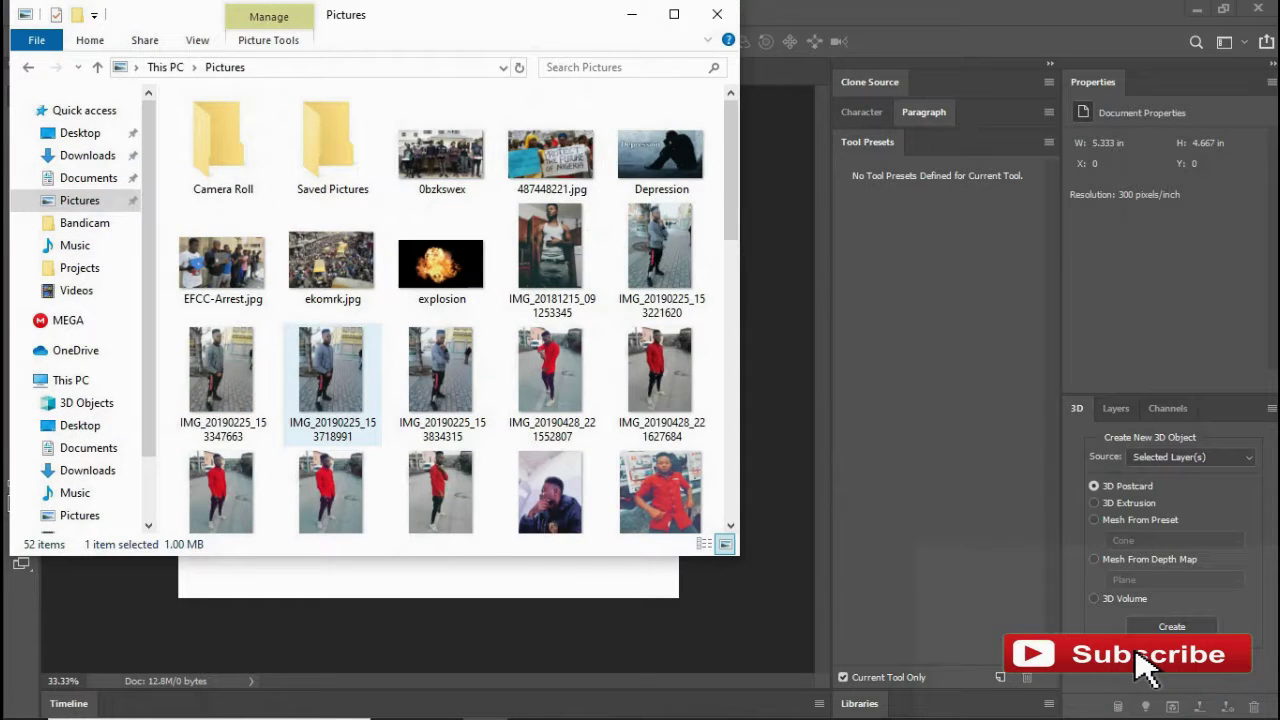
scroll(440, 300, "down", 3)
left_click(332, 340)
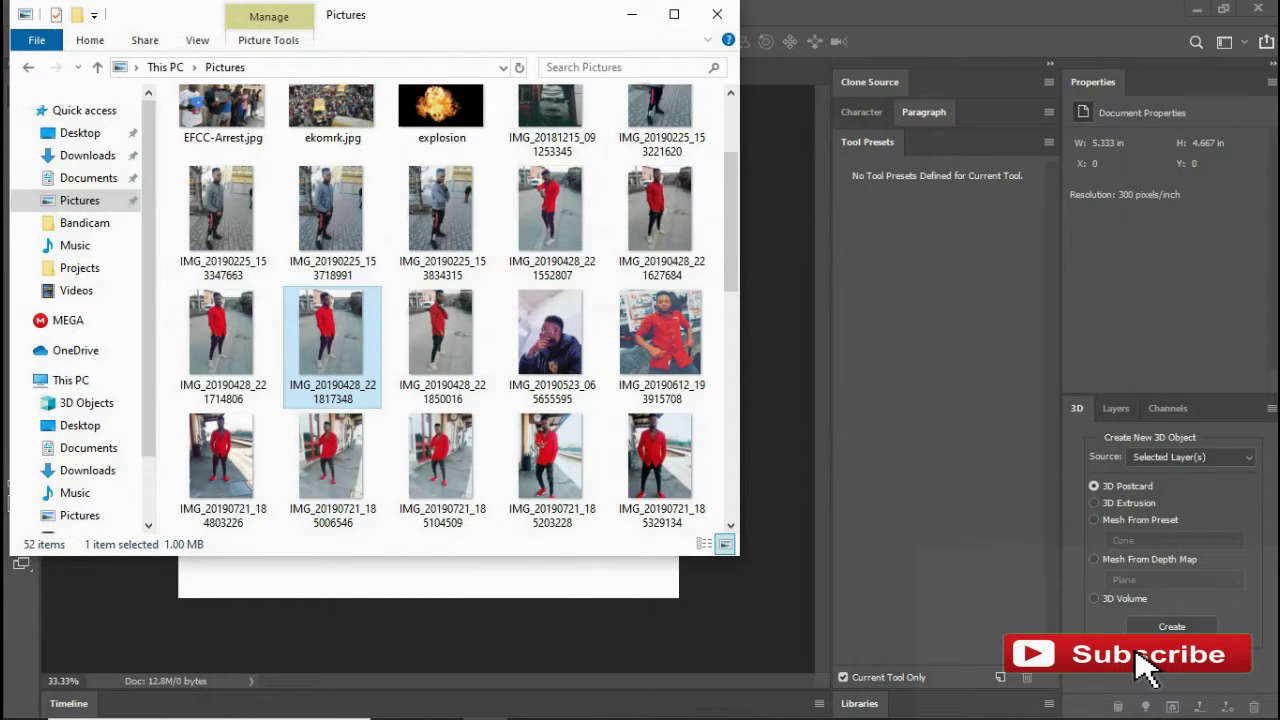
left_click_drag(332, 340, 330, 570)
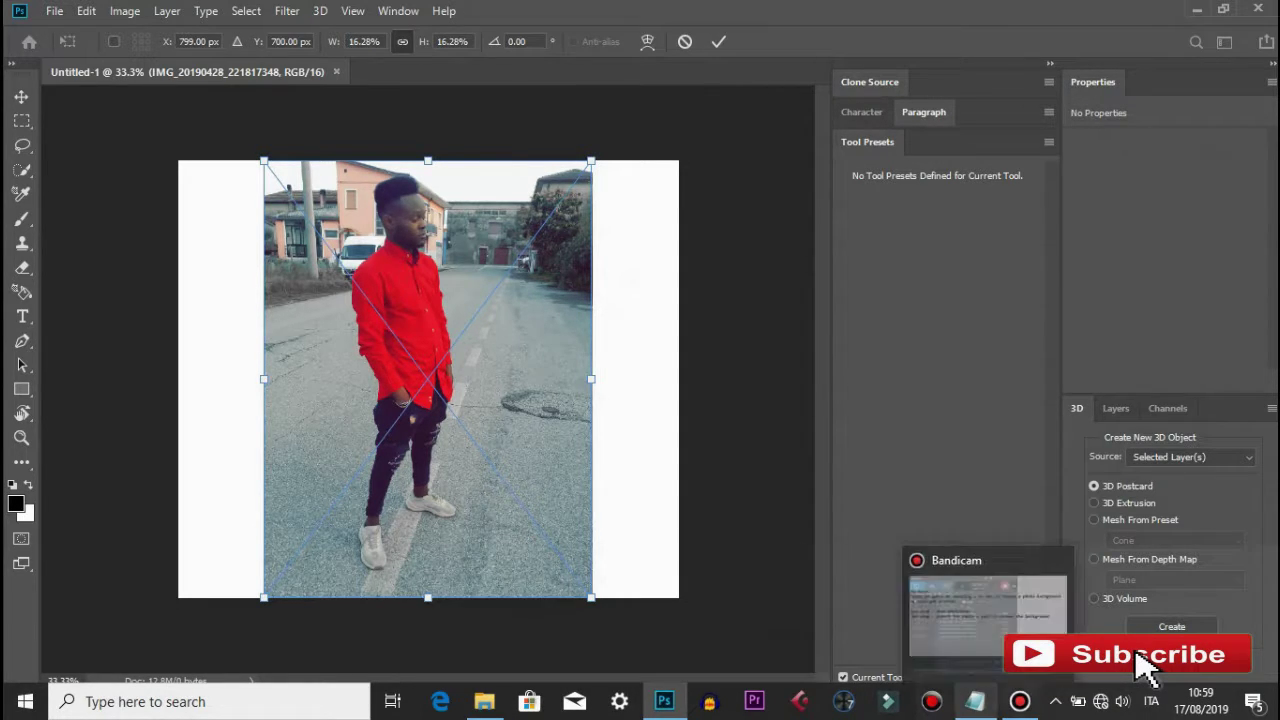
- Switch to the Notepad notes at the end of the 2nd step line
left_click(975, 701)
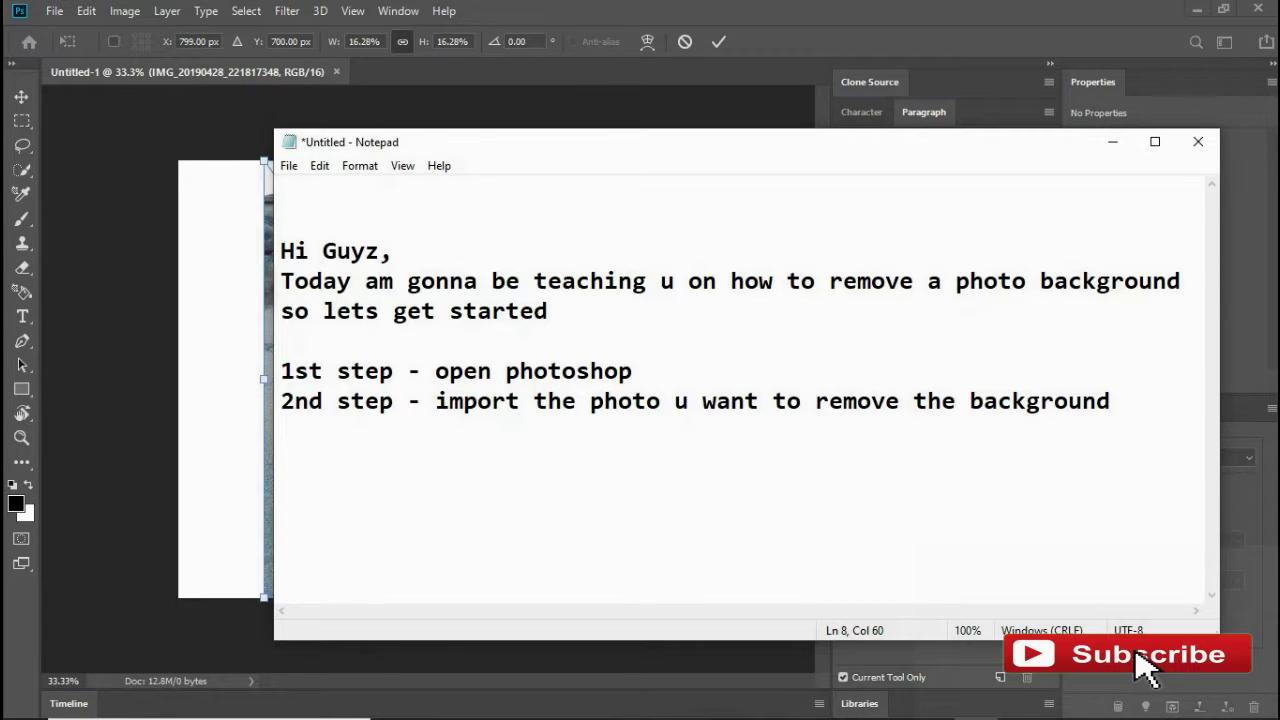
key("Return")
key("BackSpace")
type(", resiz")
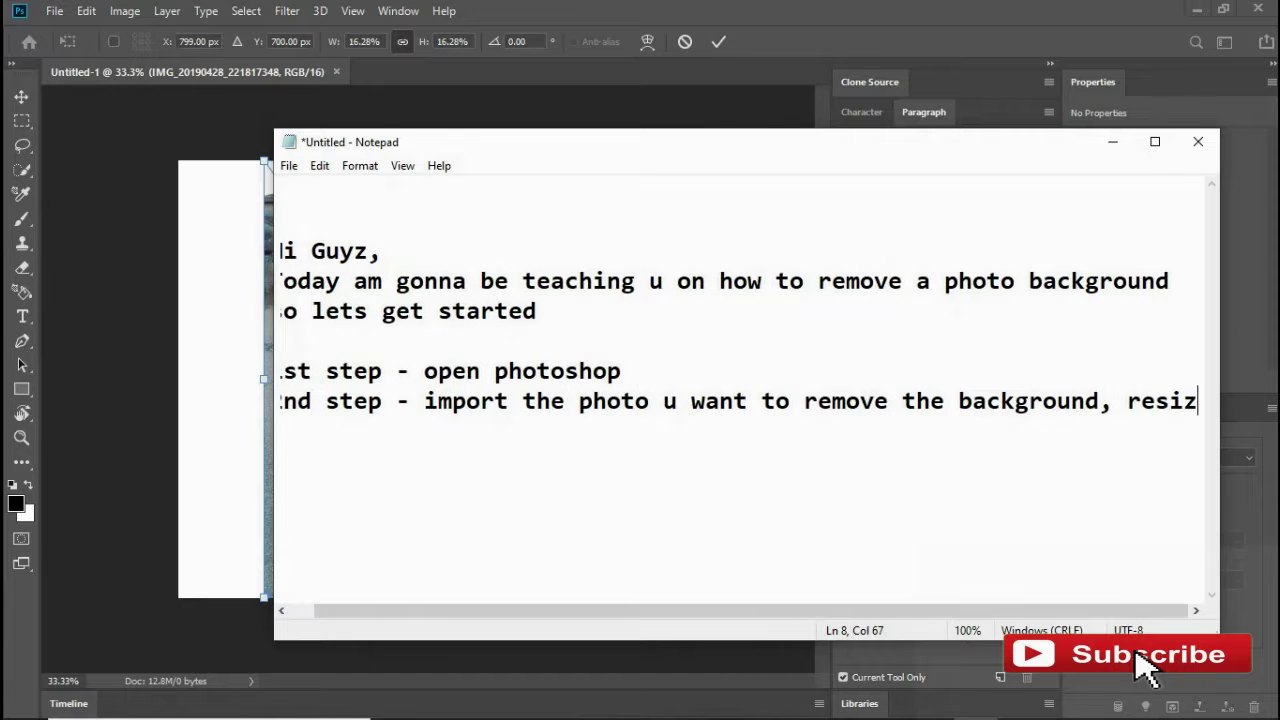
type("e it to")
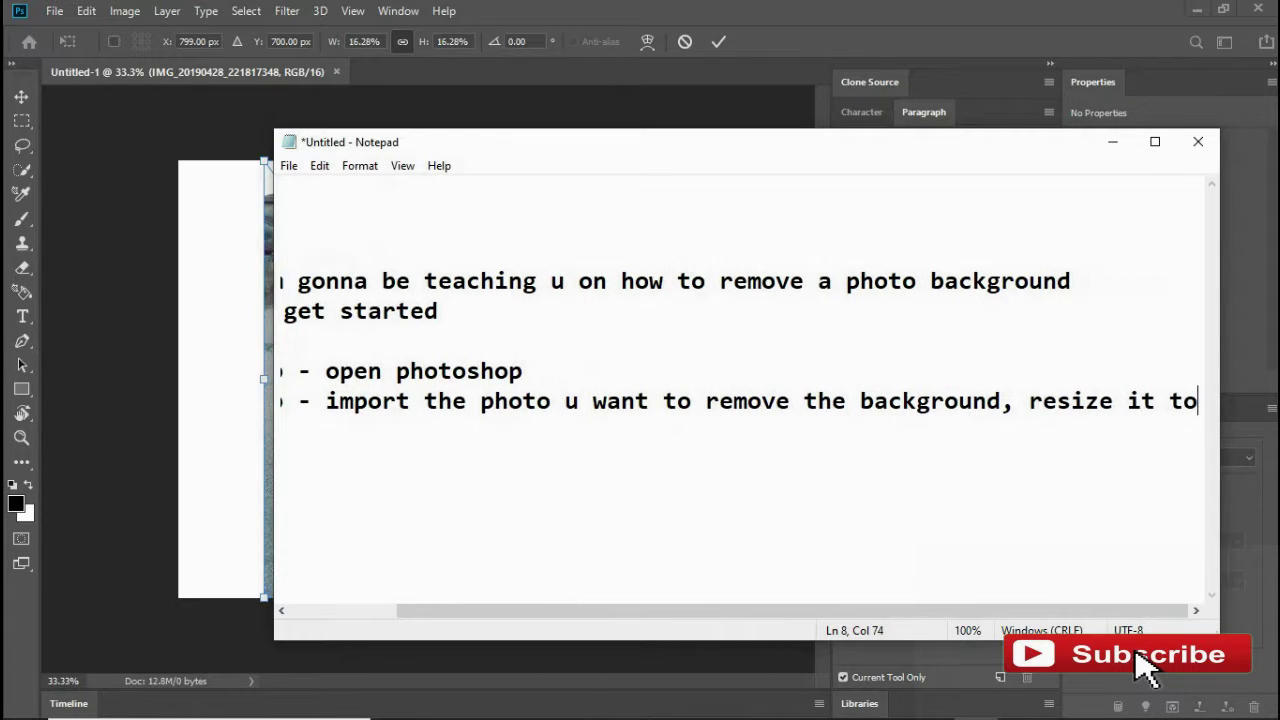
key("BackSpace")
key("BackSpace")
key("BackSpace")
key("BackSpace")
key("BackSpace")
key("BackSpace")
key("BackSpace")
key("BackSpace")
key("BackSpace")
key("BackSpace")
key("BackSpace")
key("BackSpace")
key("BackSpace")
key("BackSpace")
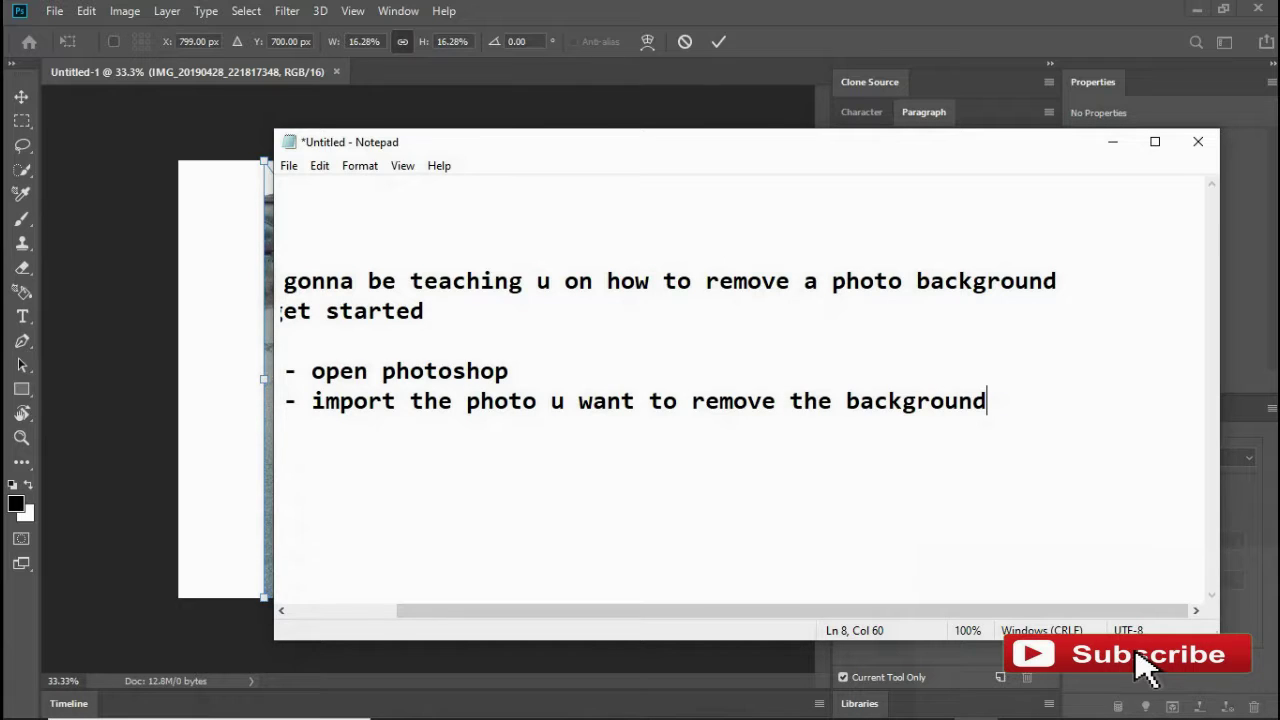
- Continue the 2nd step with a comma and a new line reading "resize it to the normal size of your background or how you want it"
type(",")
key("Return")
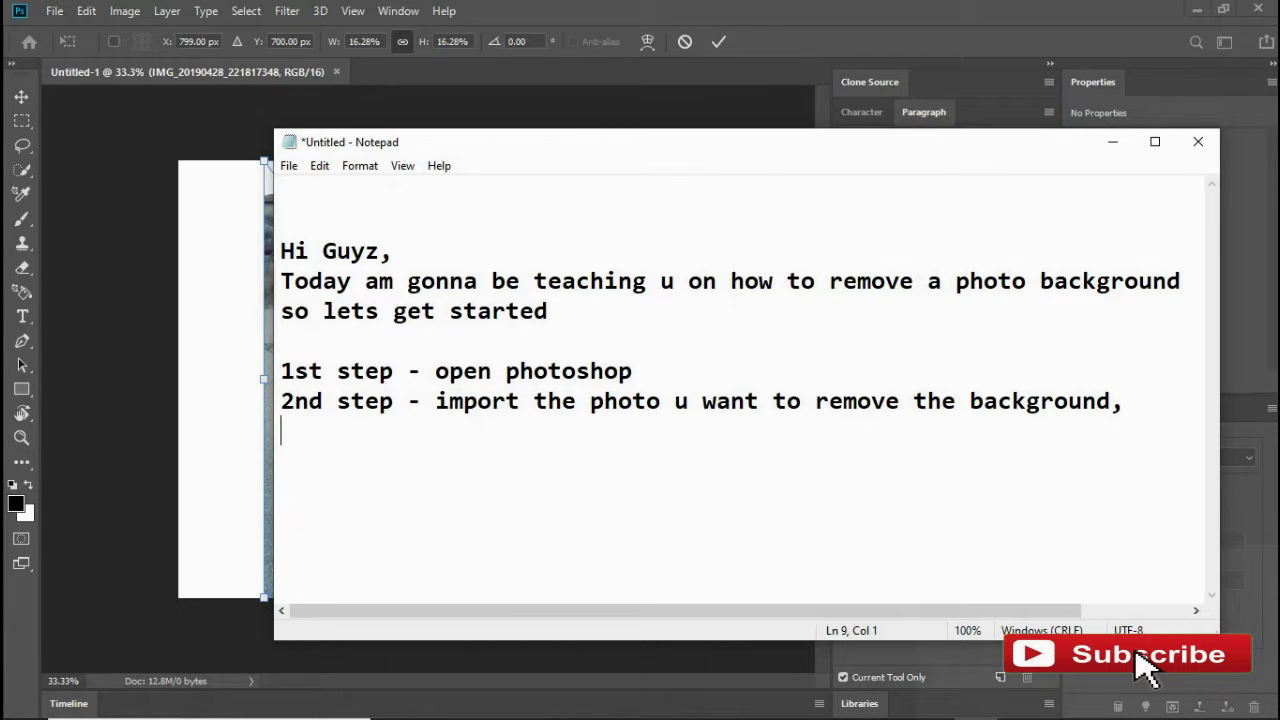
type("resize it ")
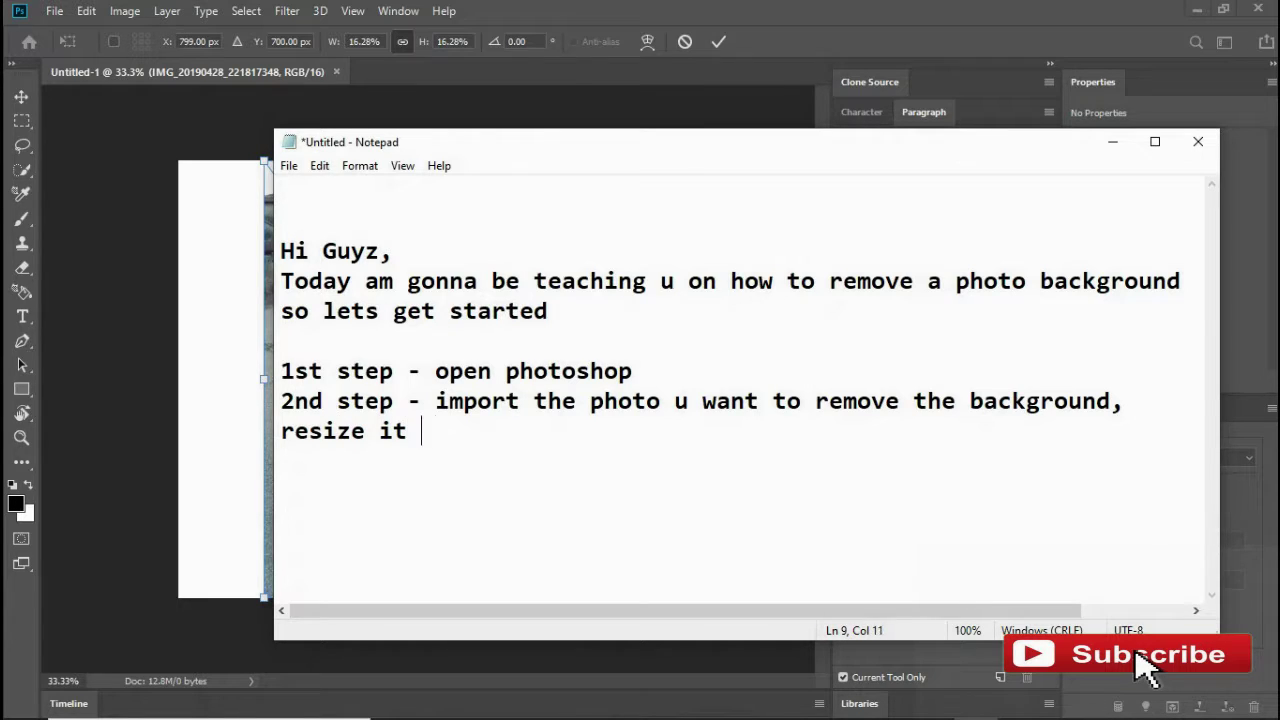
type("to the n")
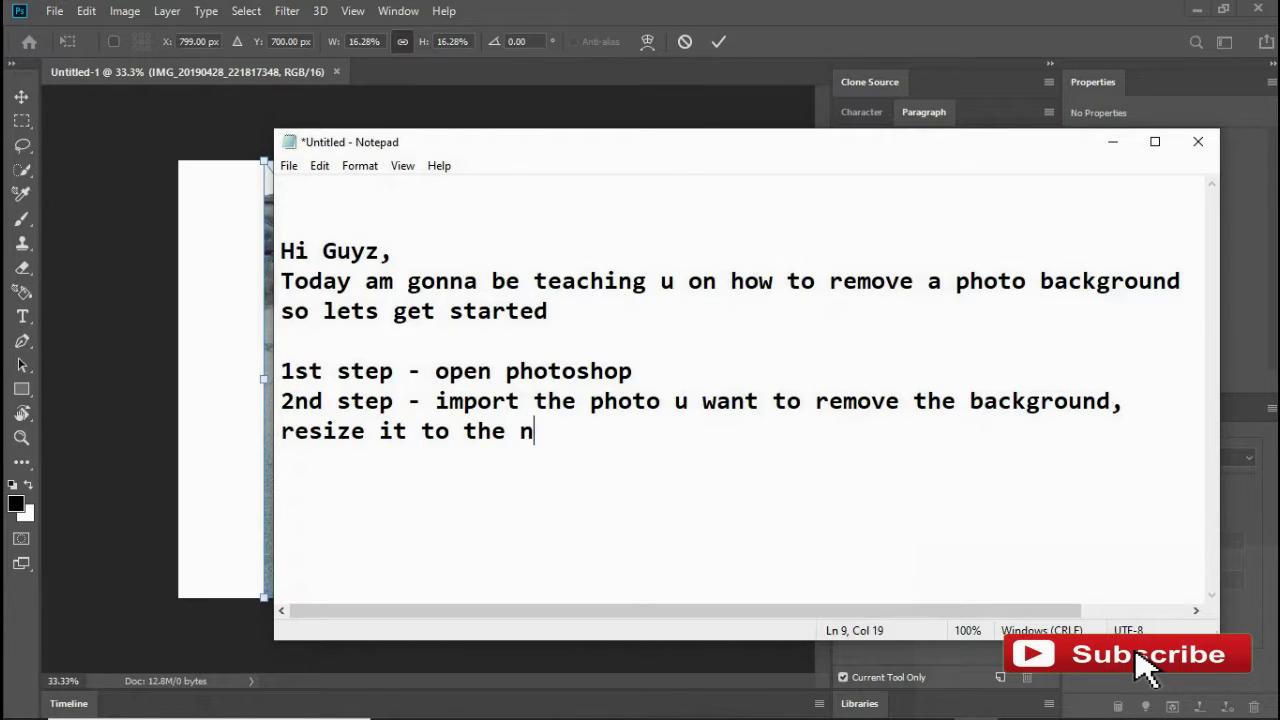
type("ormal si")
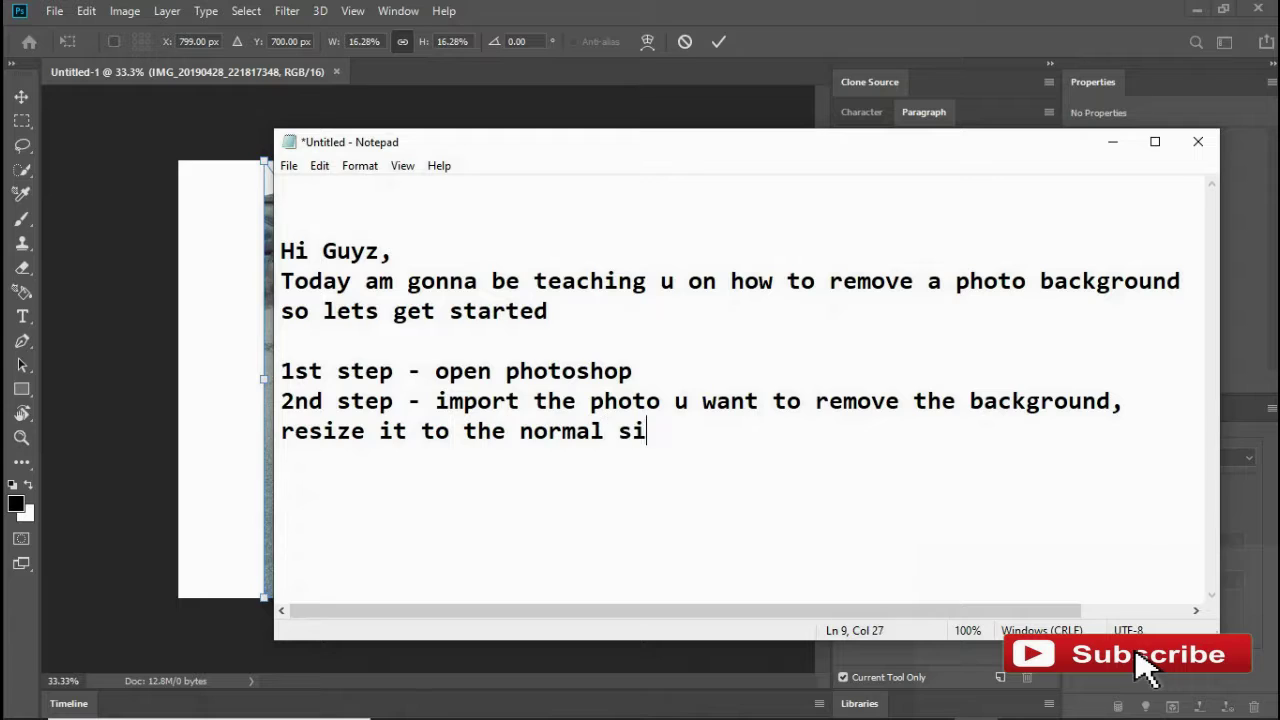
type("ze you")
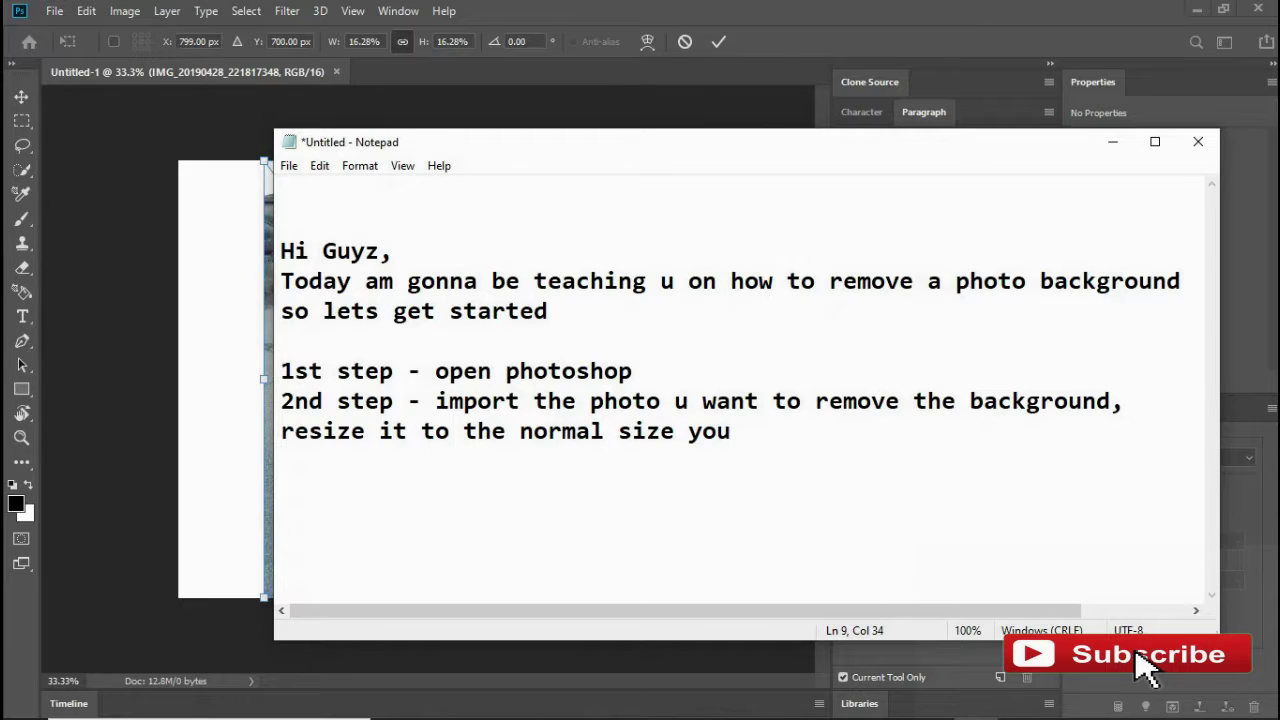
key("BackSpace")
key("BackSpace")
key("BackSpace")
key("BackSpace")
type("of your ")
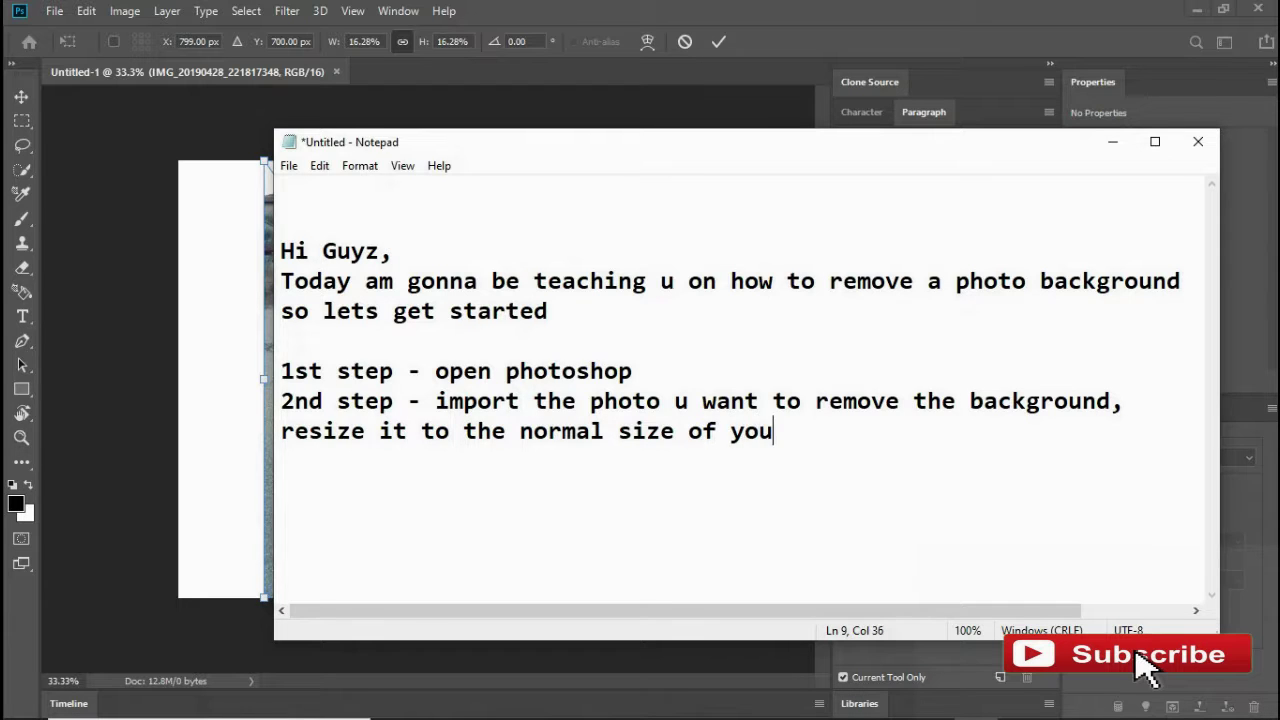
type("backgroun")
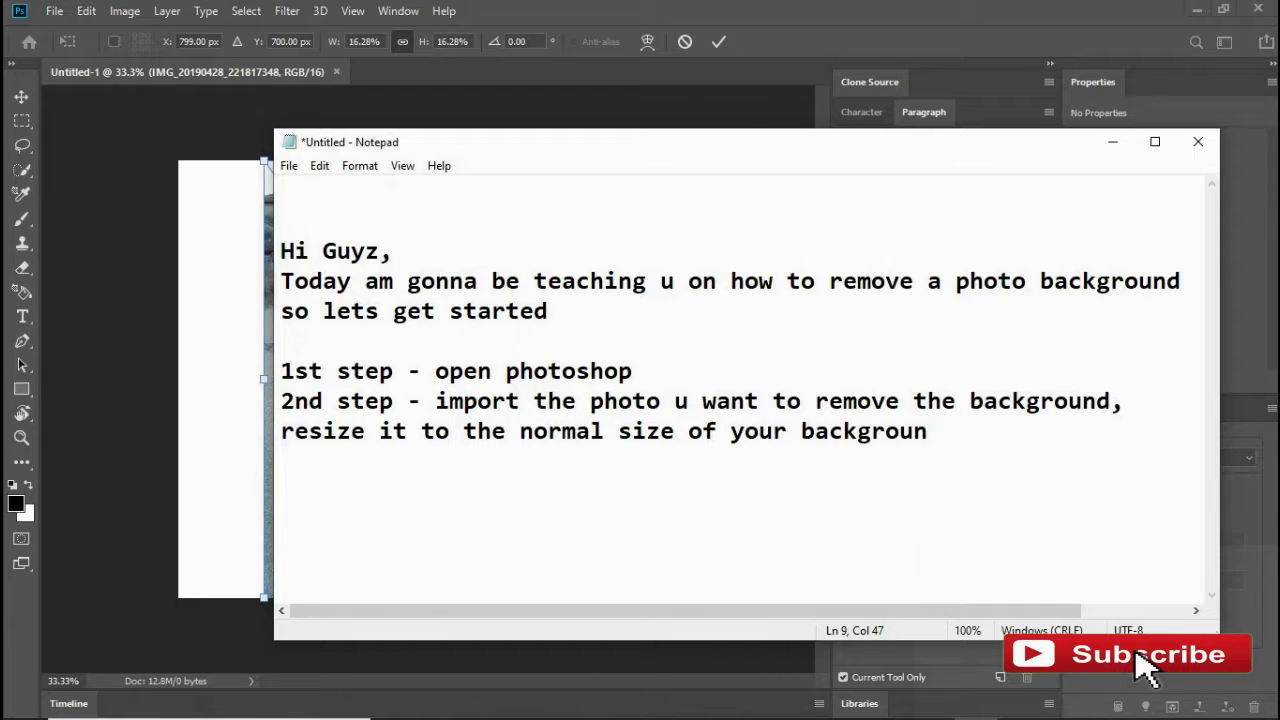
type("d or how ")
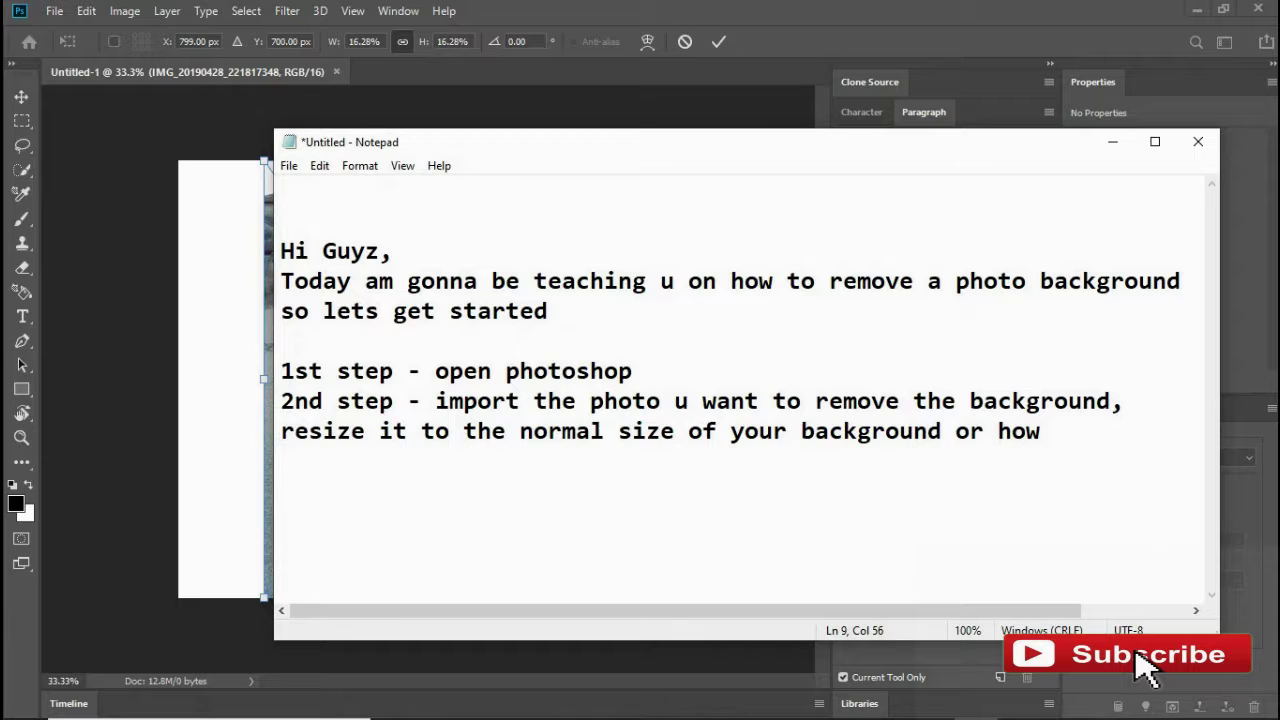
type("you want it")
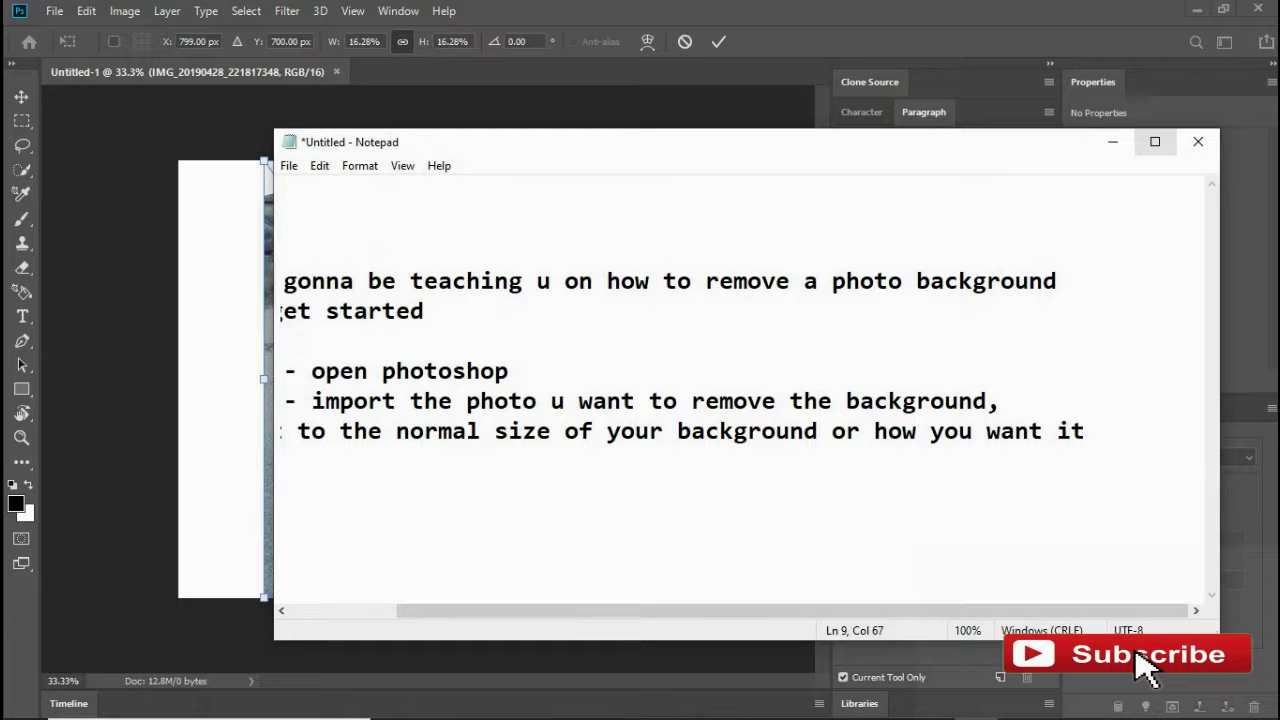
- Select all the written note text and set the Notepad font size to 16
scroll(734, 400, "left", 3)
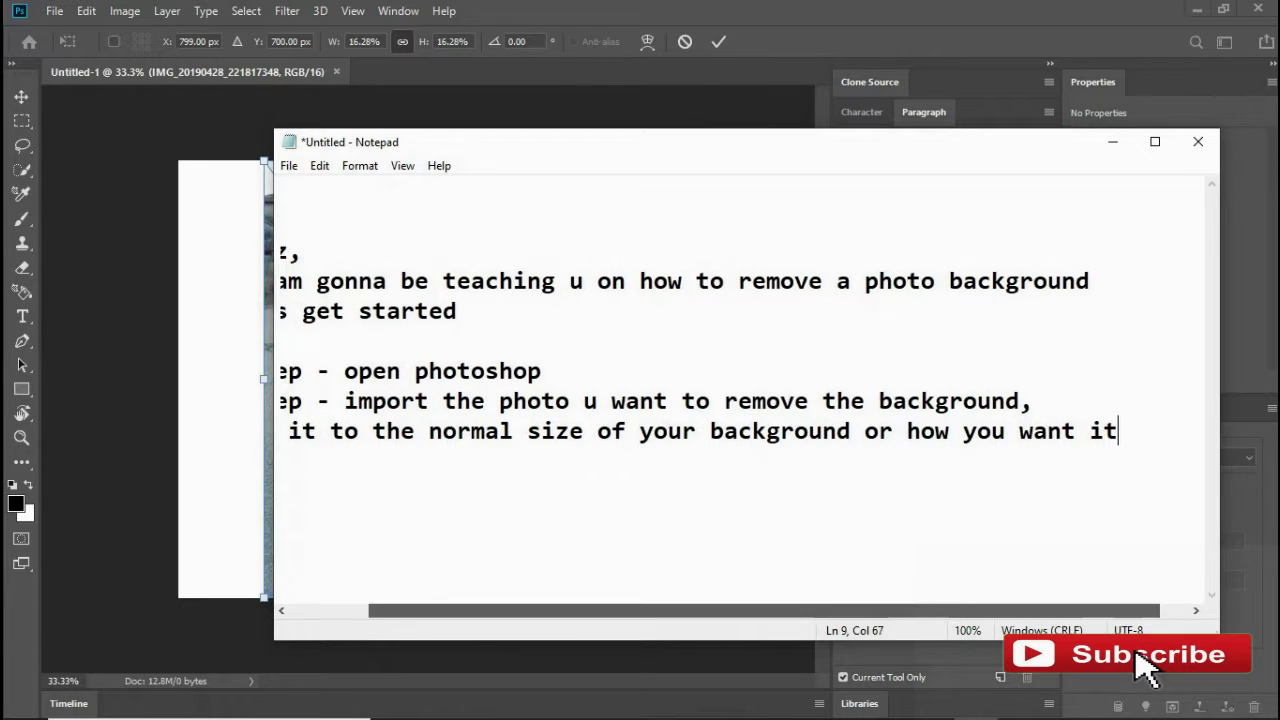
scroll(734, 430, "left", 3)
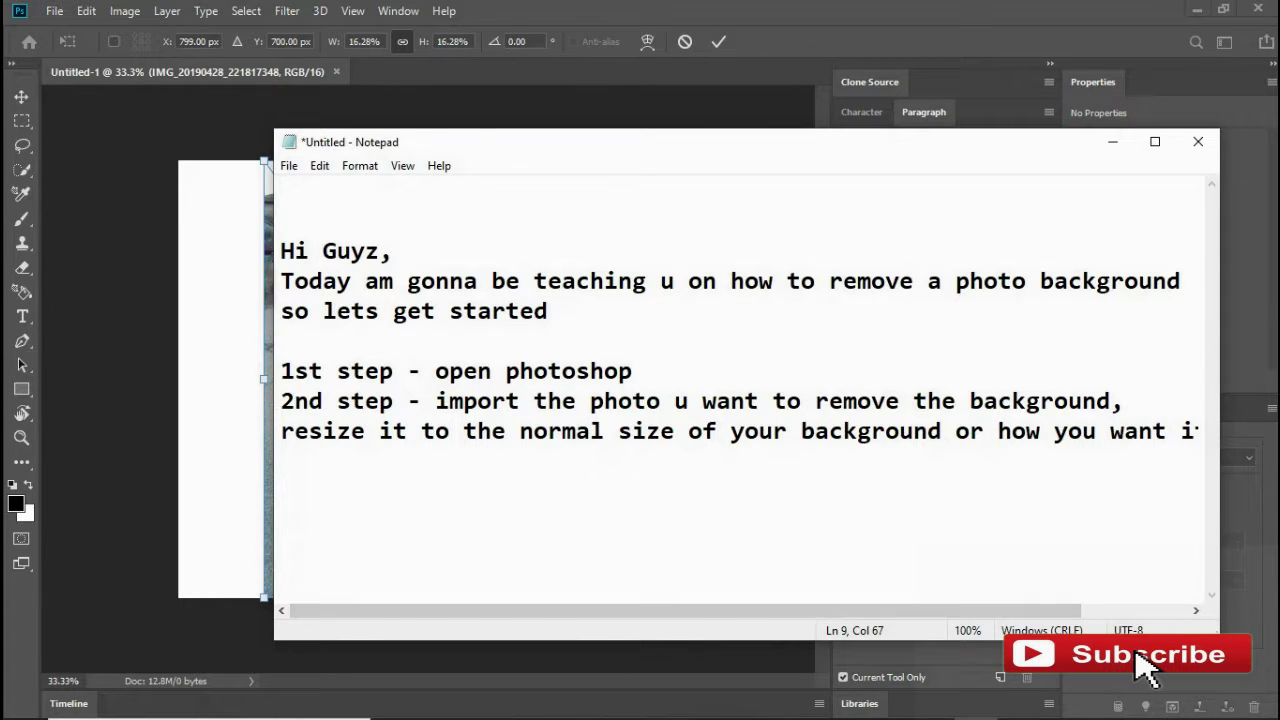
left_click_drag(281, 251, 1205, 431)
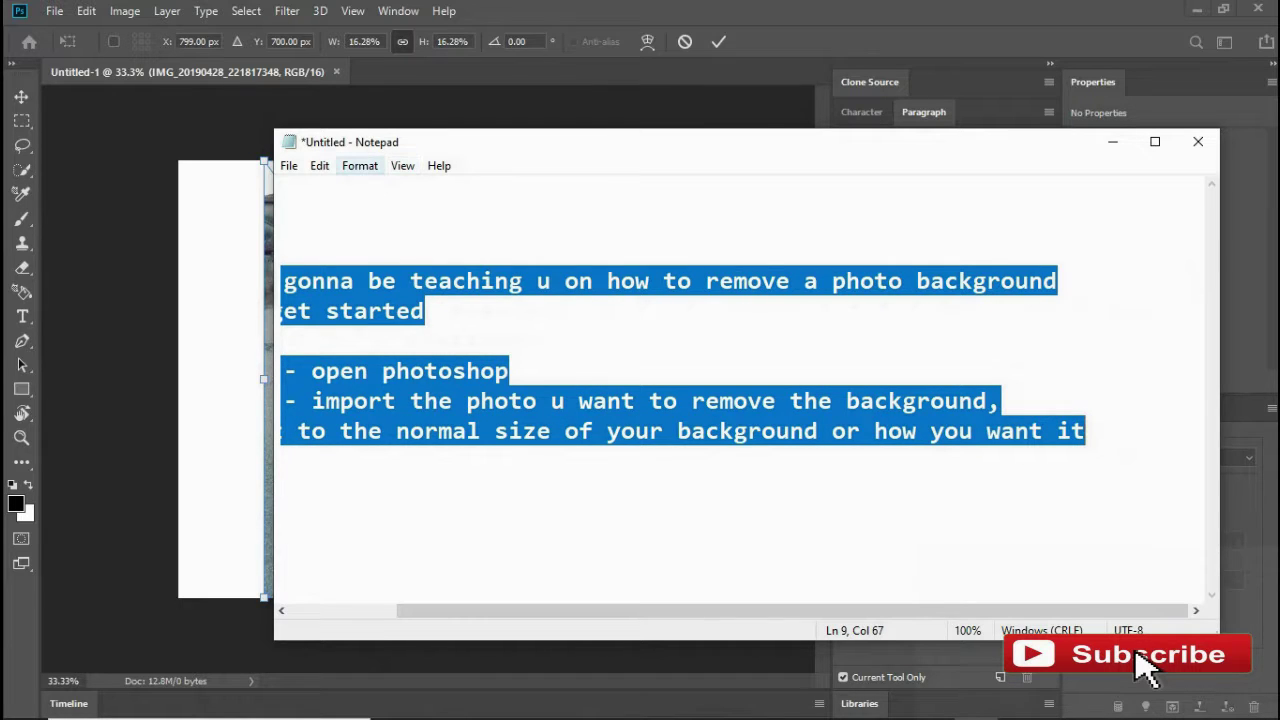
left_click(360, 165)
left_click(383, 207)
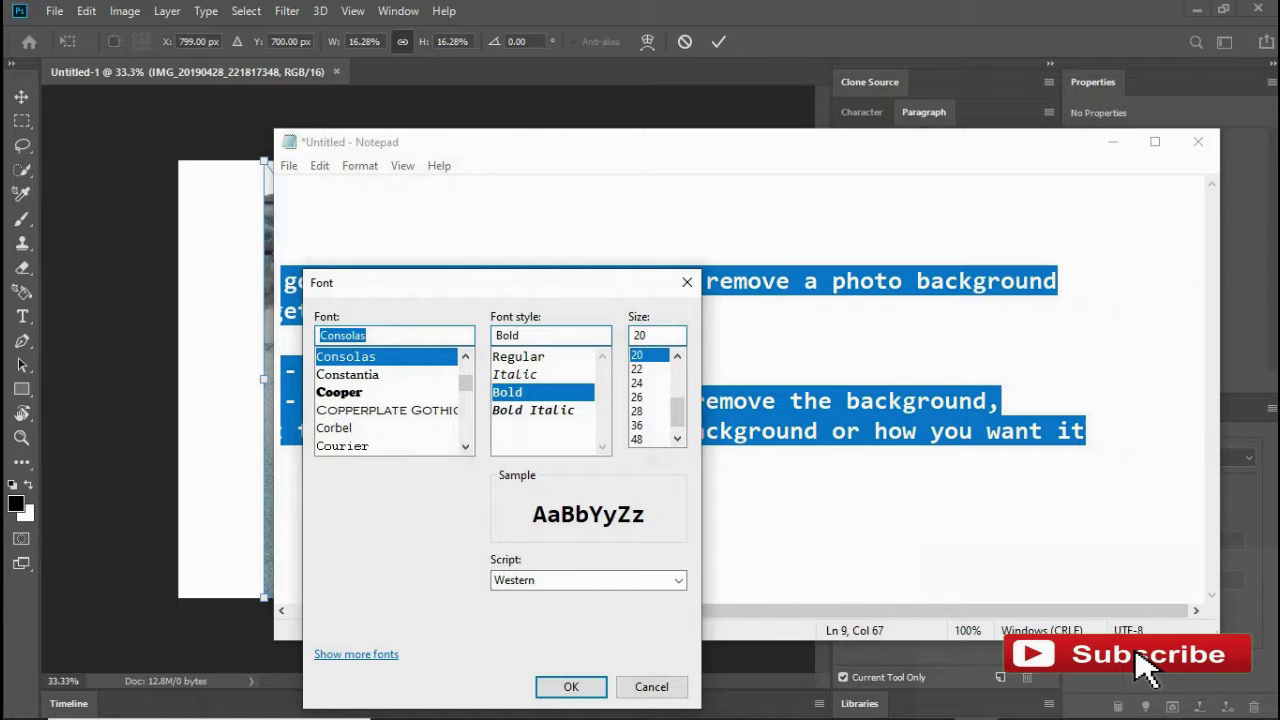
scroll(650, 397, "up", 1)
left_click(637, 369)
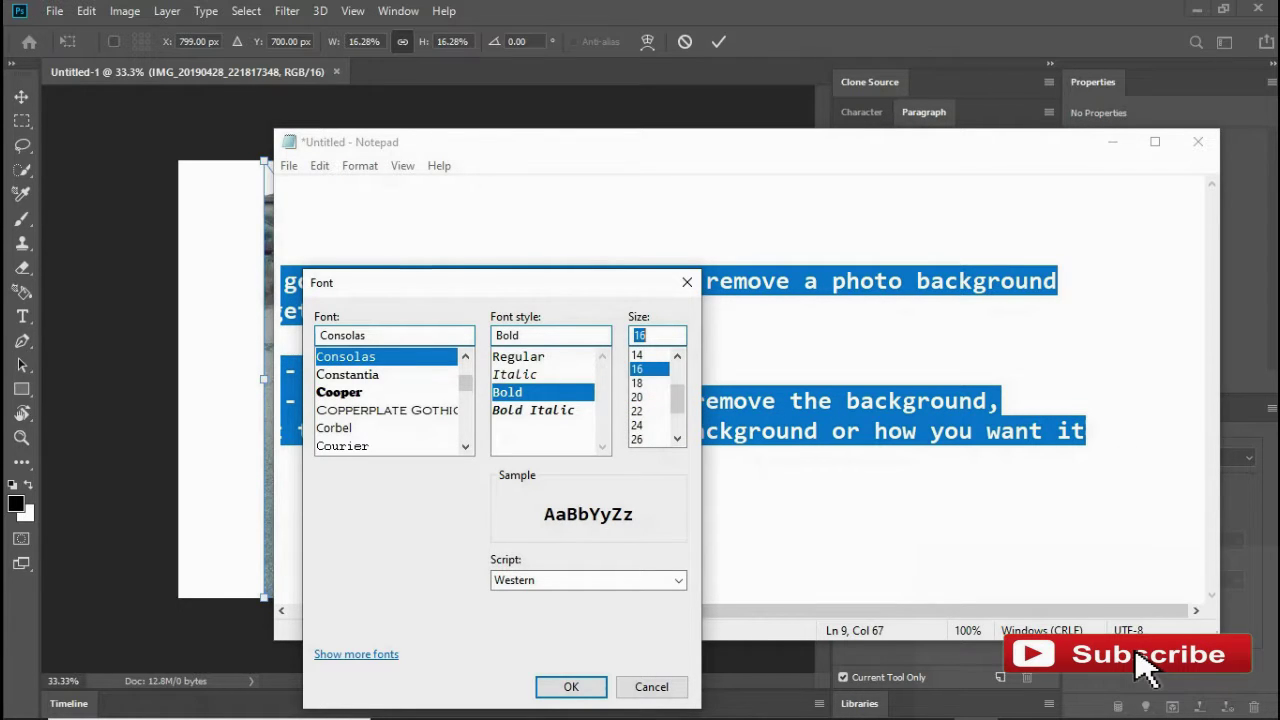
left_click(571, 687)
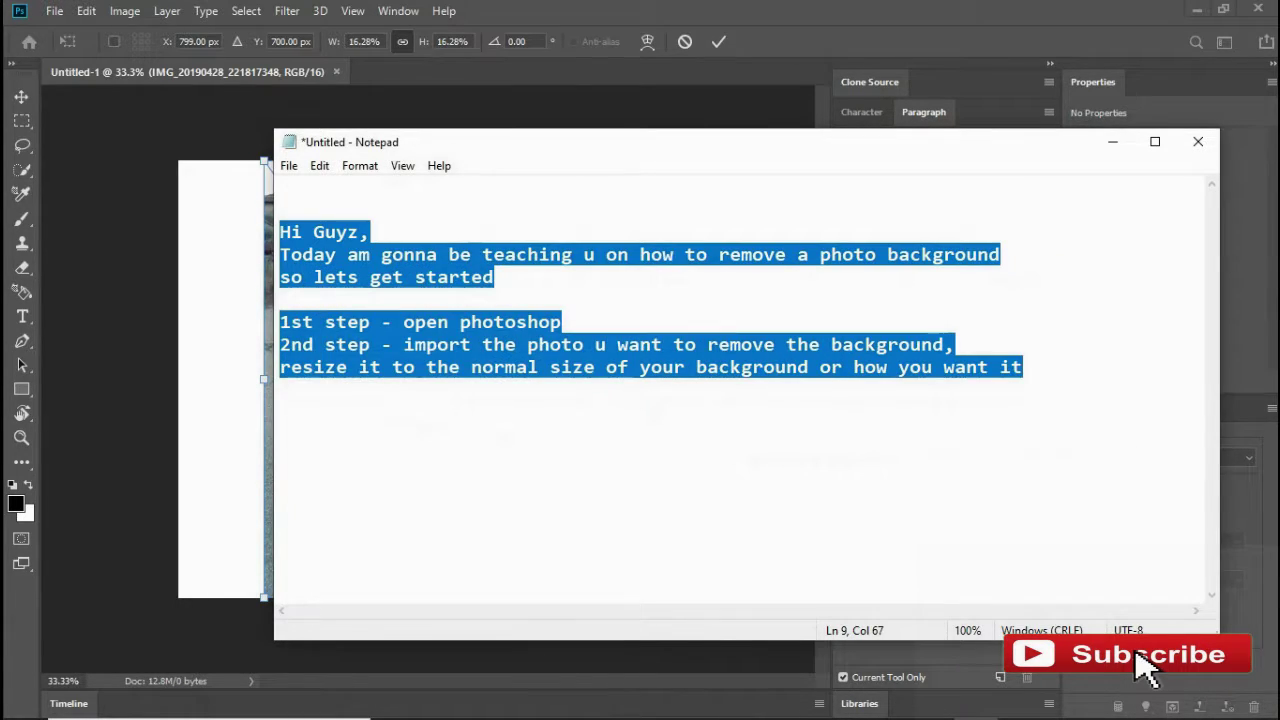
- Switch back to Photoshop, scale the placed photo to about 17.35%, and centre it horizontally with its upper edge on the canvas's upper edge
left_click(1022, 367)
key("alt+Tab")
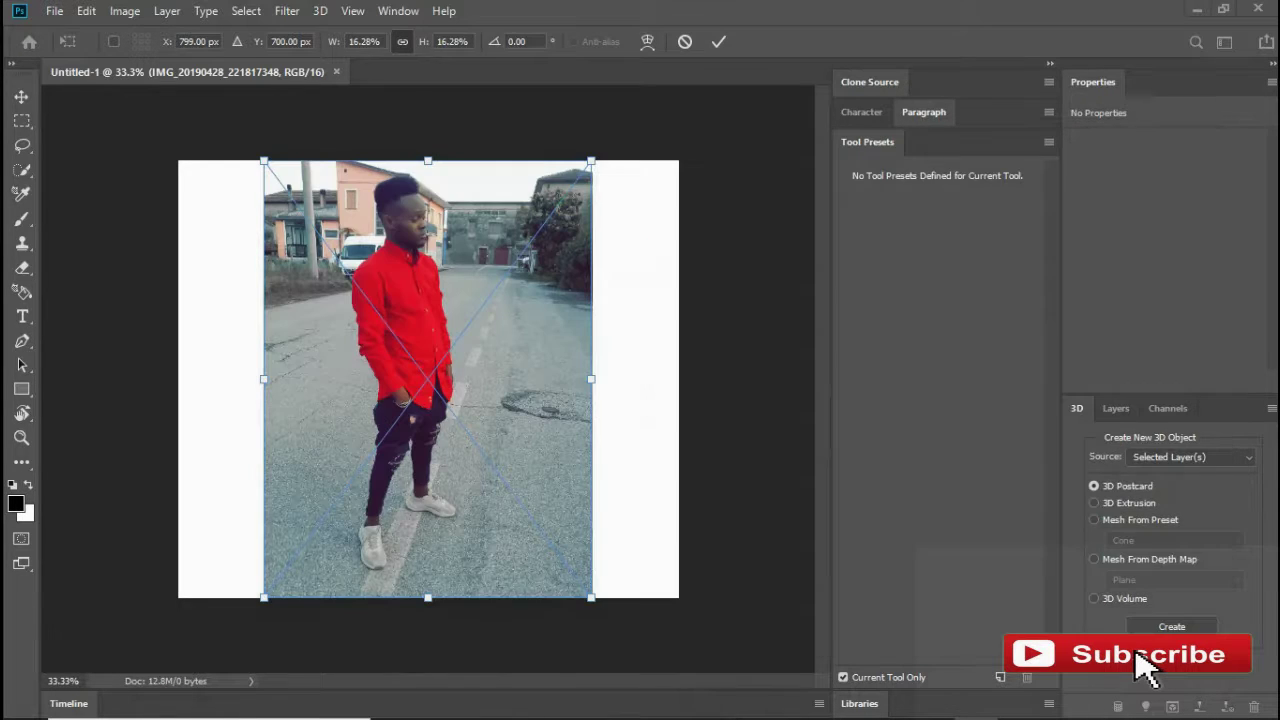
left_click_drag(263, 379, 178, 379)
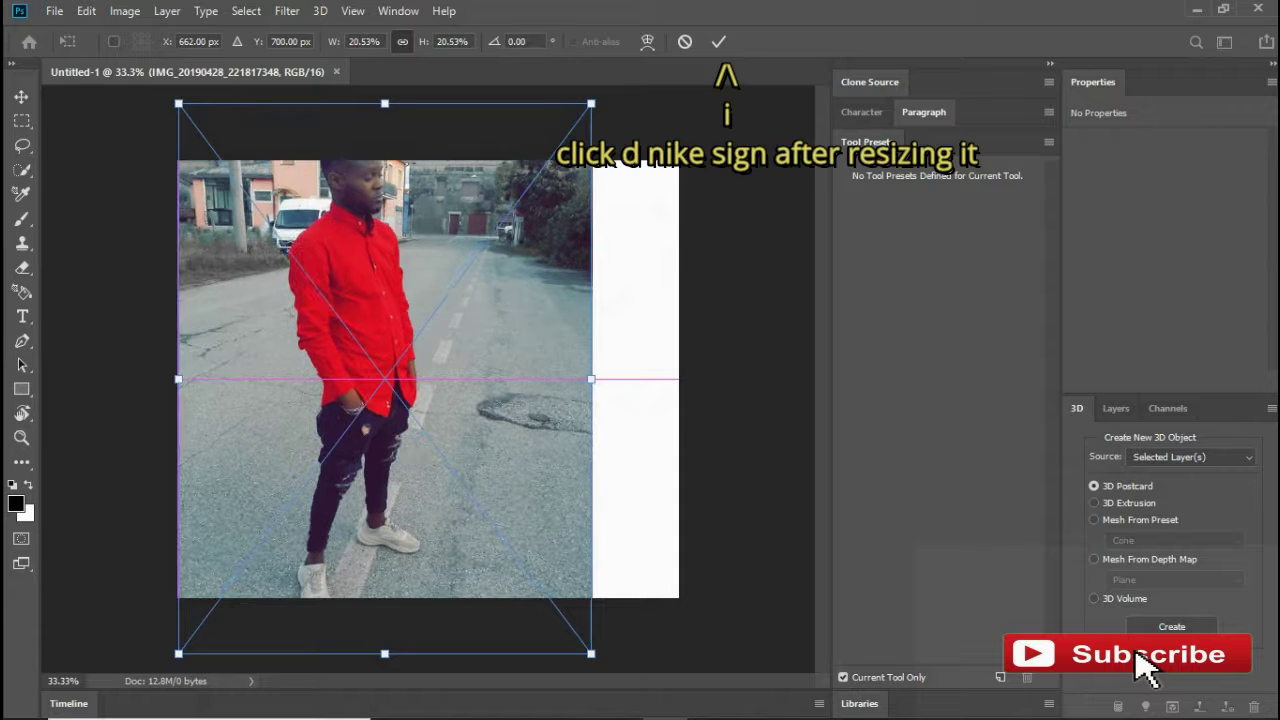
left_click_drag(591, 379, 678, 379)
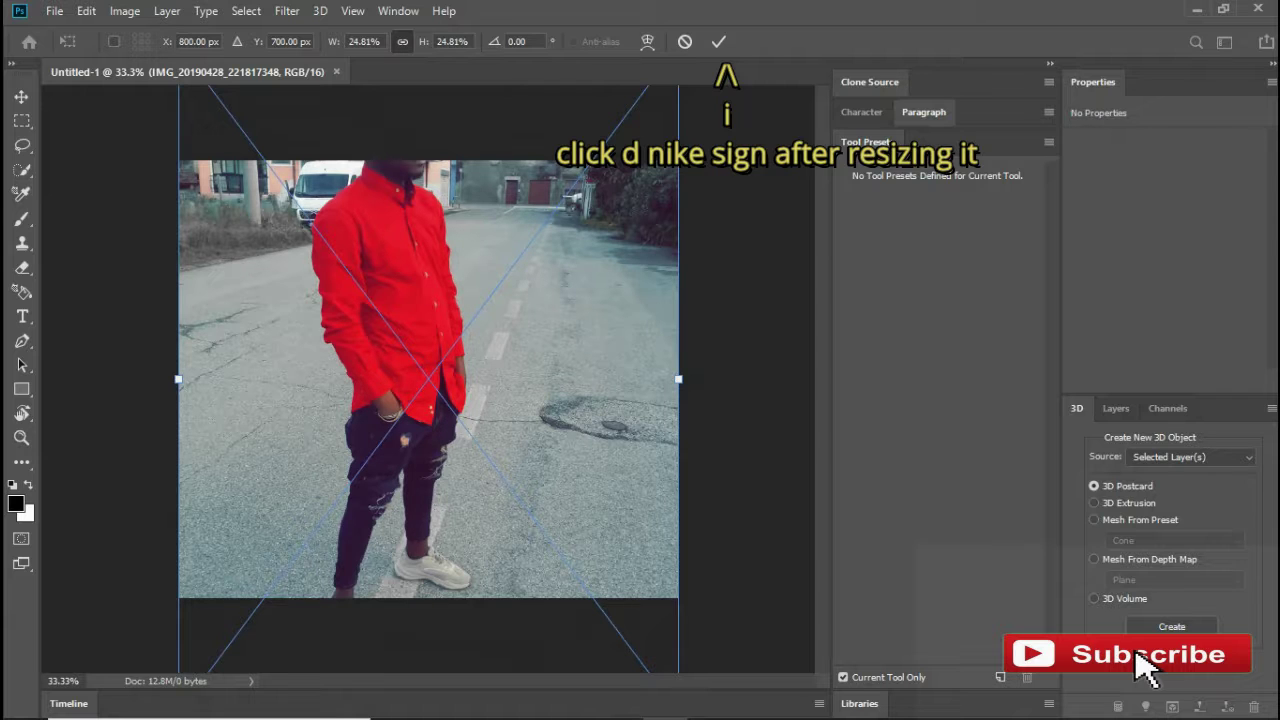
left_click_drag(678, 379, 552, 379)
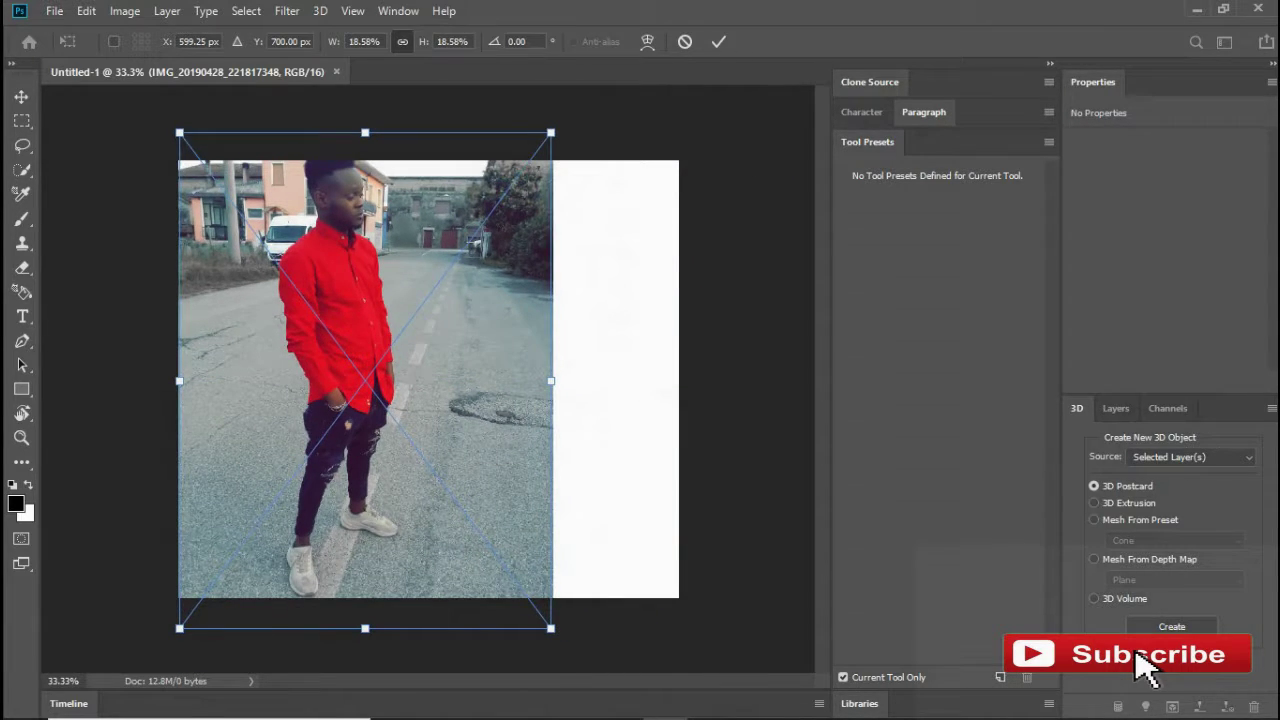
left_click_drag(365, 132, 365, 168)
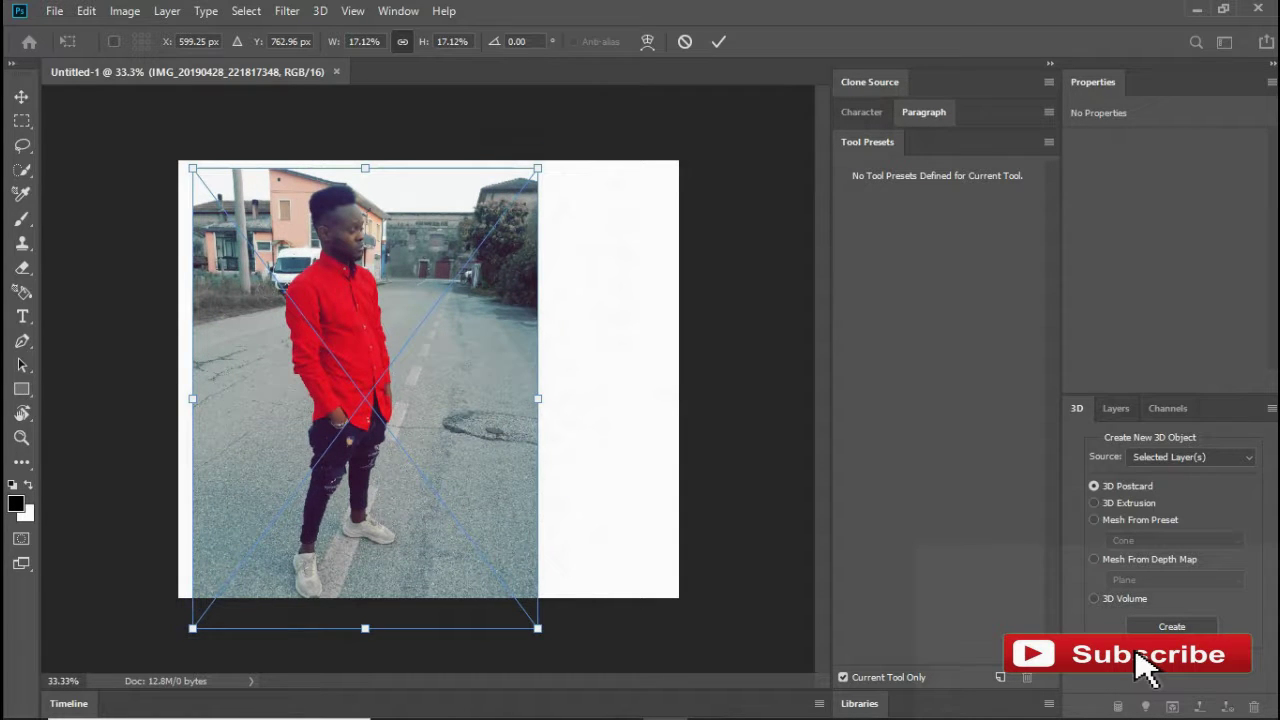
left_click_drag(538, 398, 586, 398)
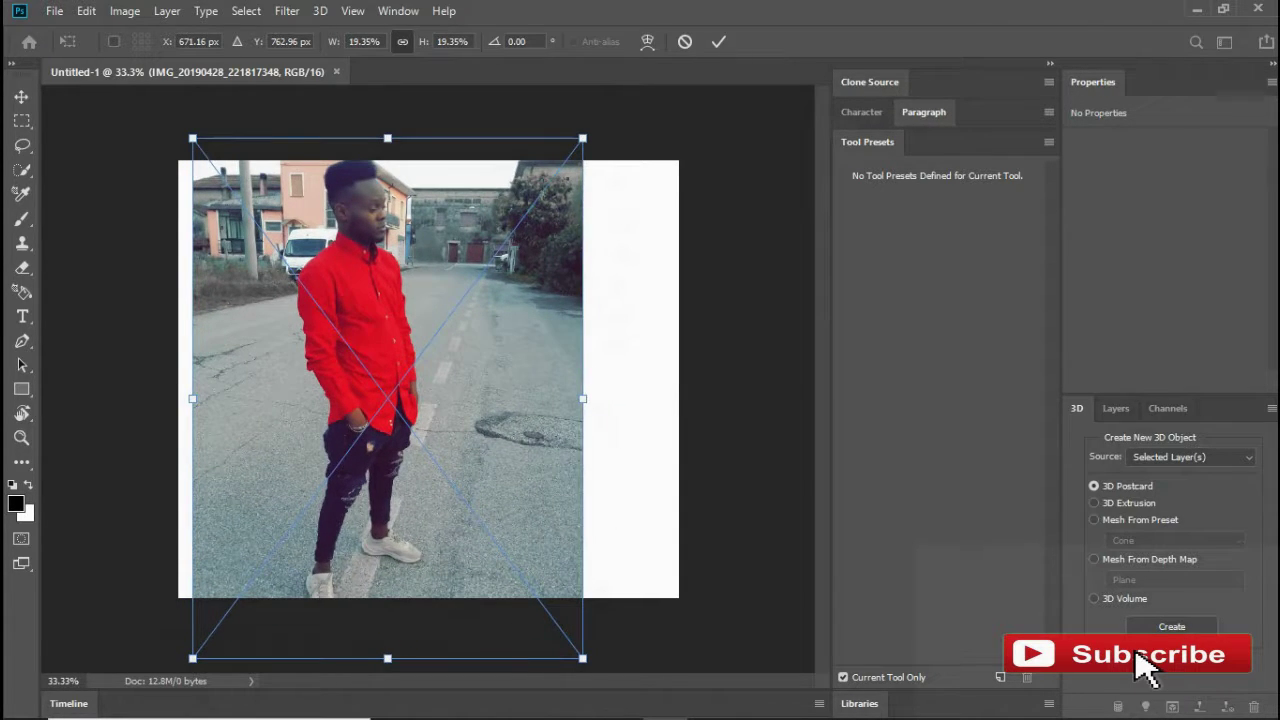
left_click_drag(503, 342, 540, 350)
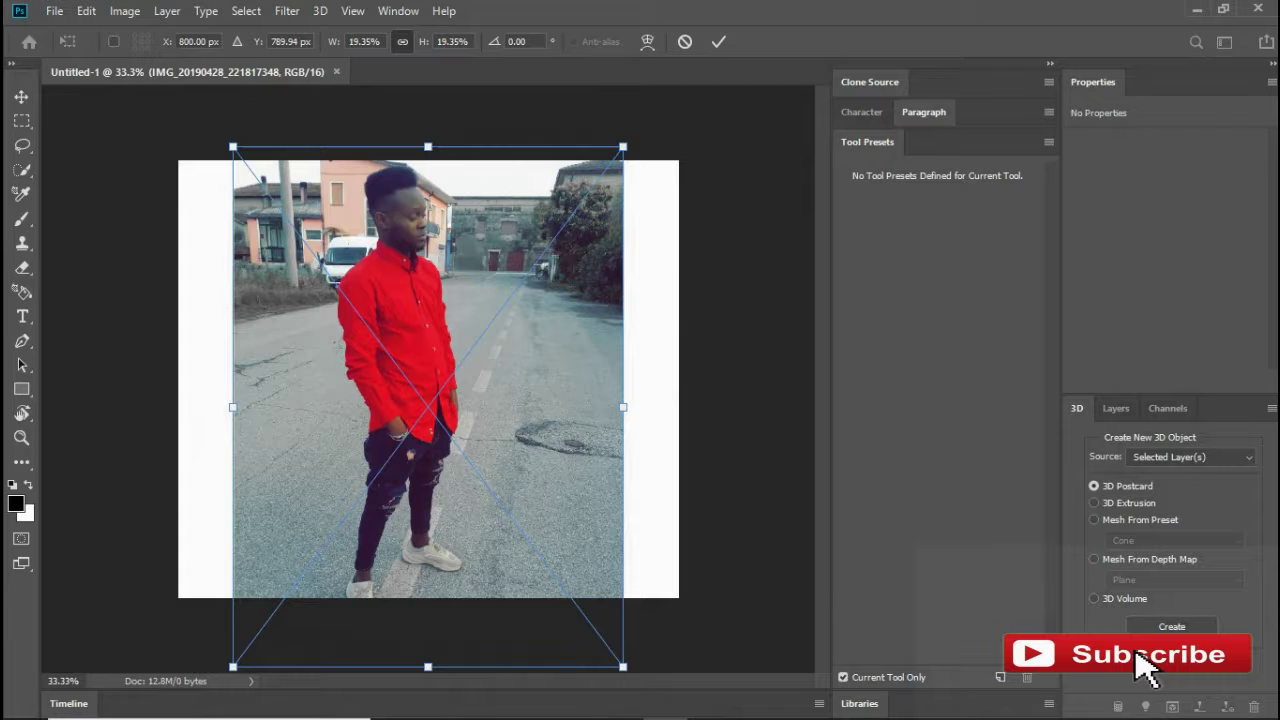
left_click_drag(623, 407, 583, 407)
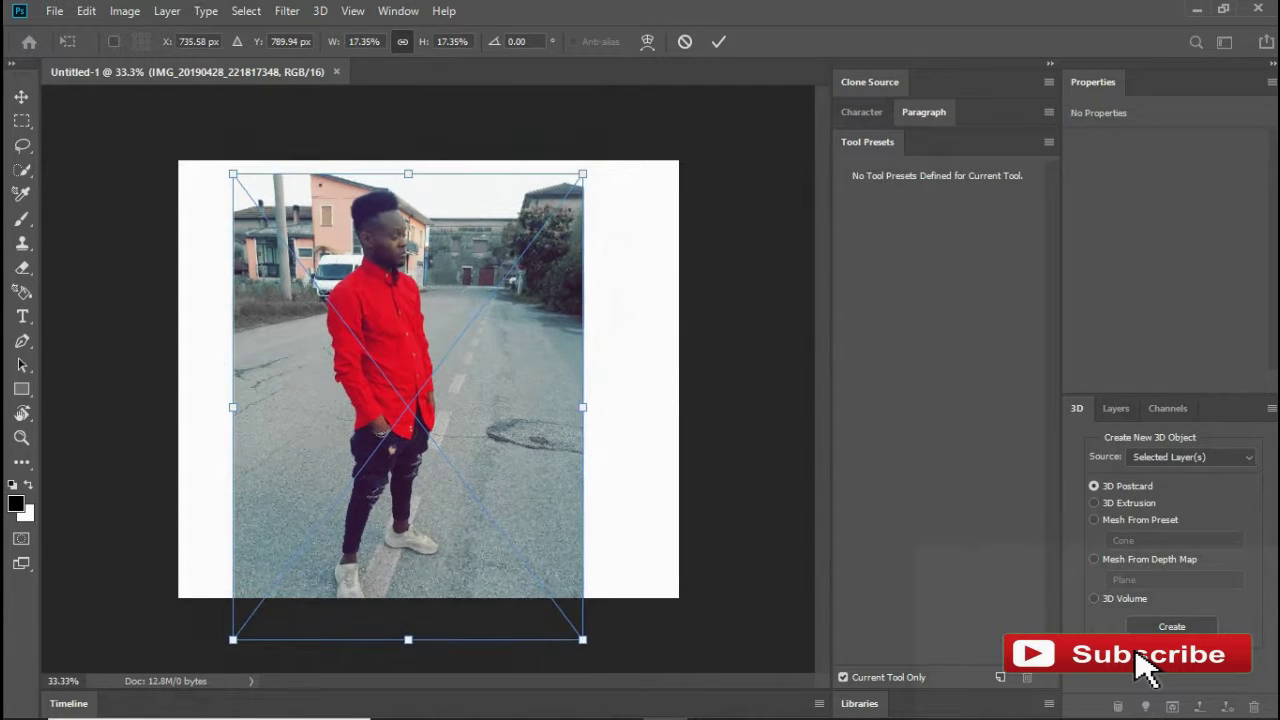
left_click_drag(519, 375, 546, 355)
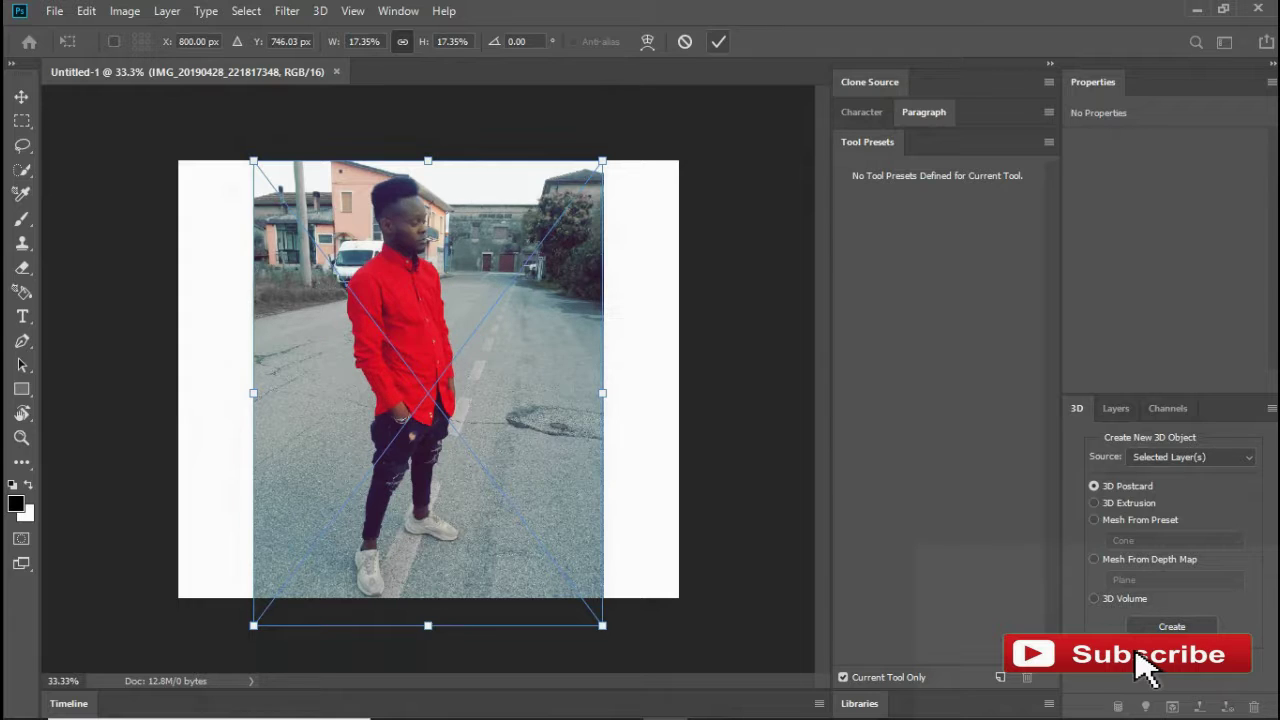
left_click(718, 41)
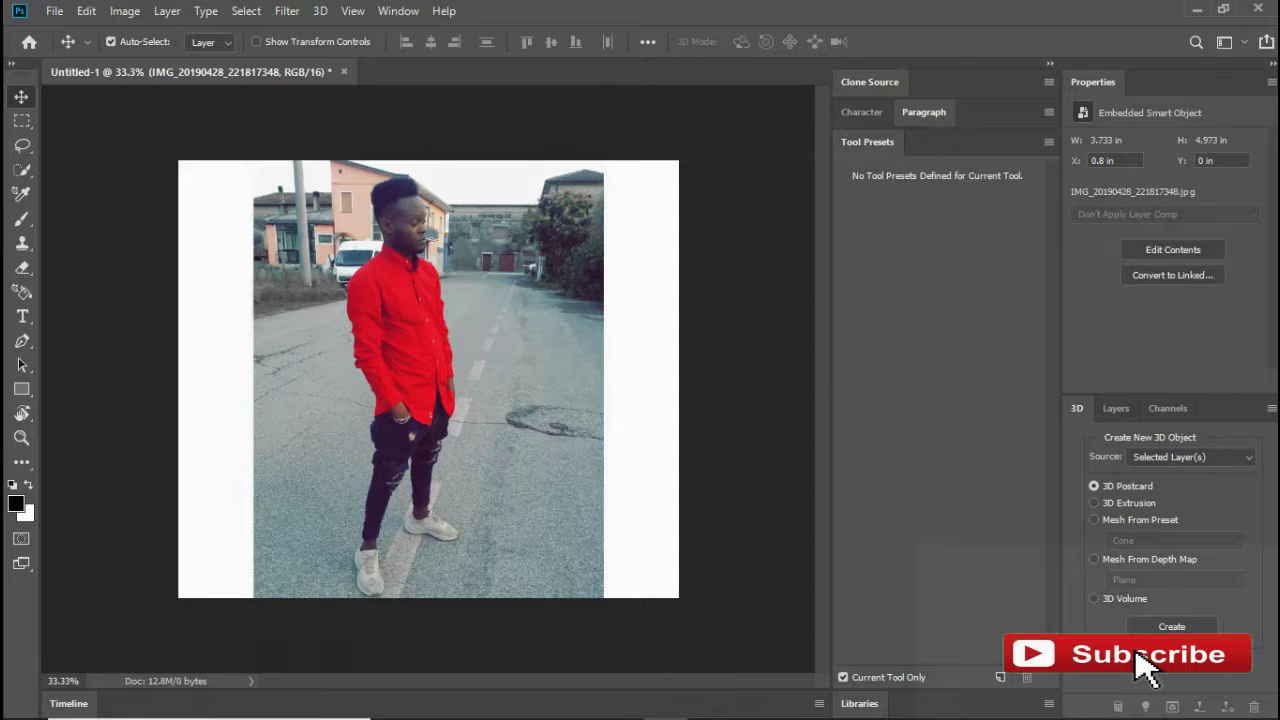
mouse_move(800, 715)
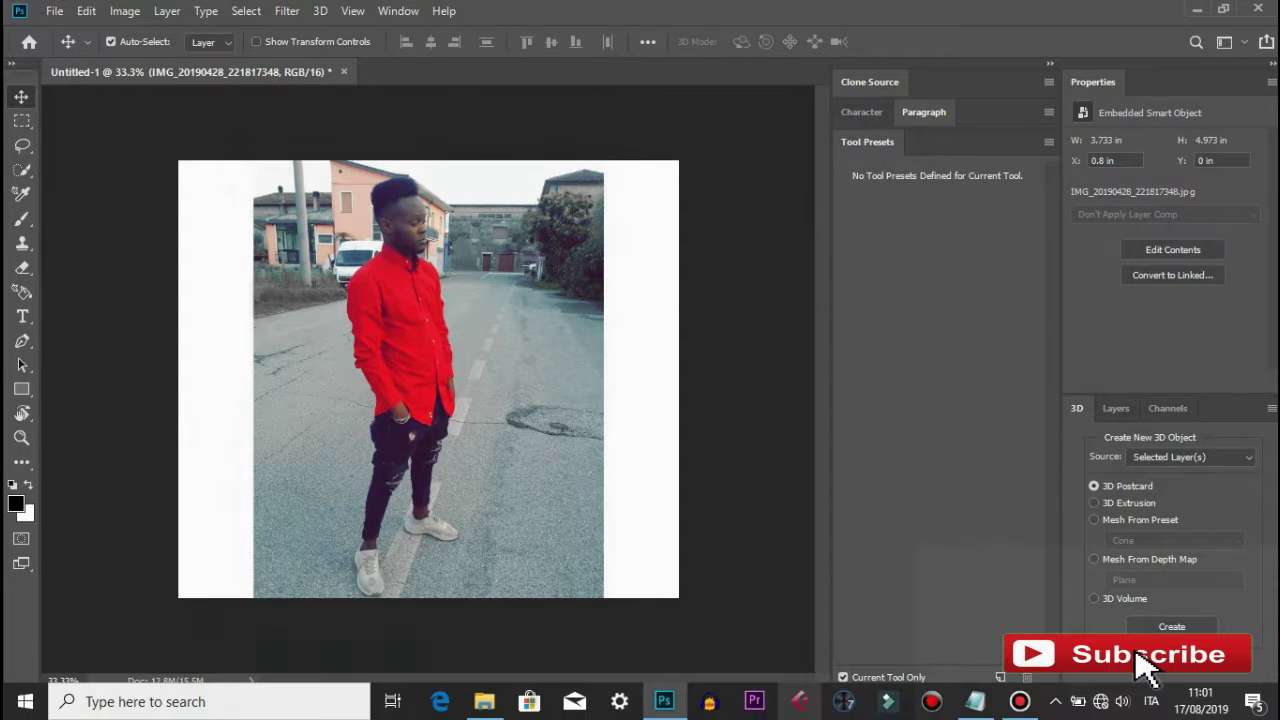
mouse_move(484, 701)
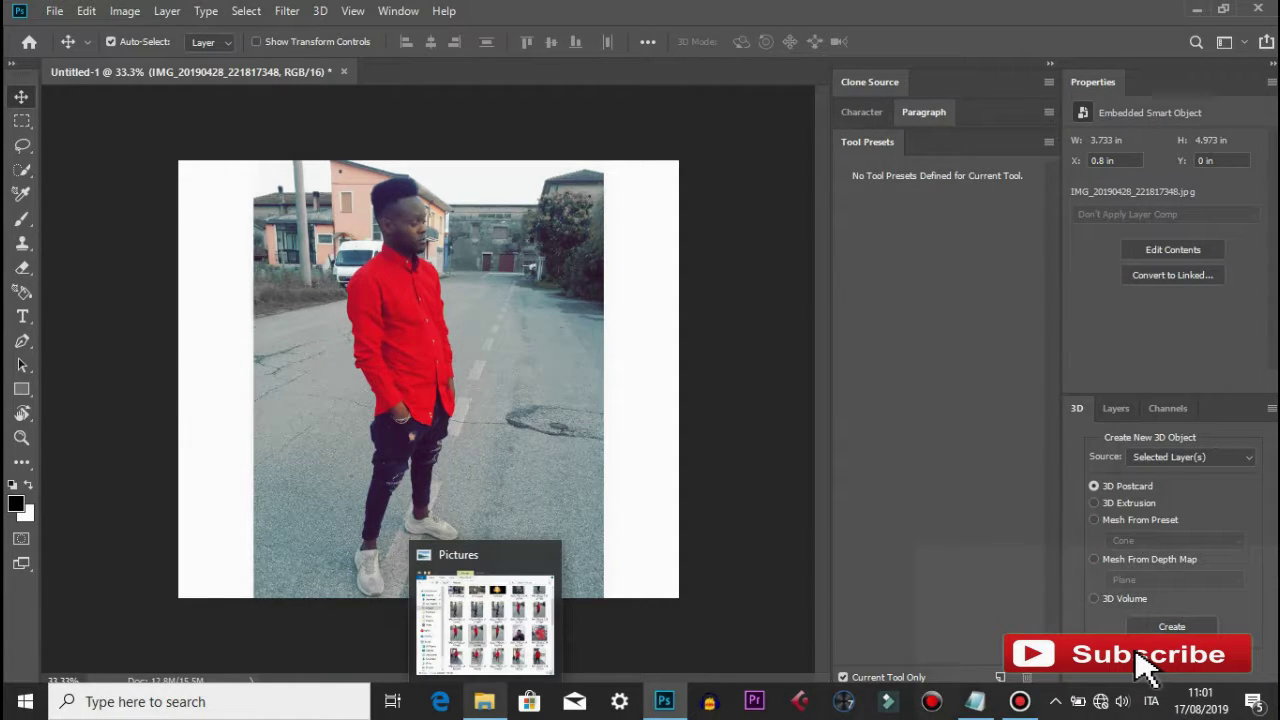
- In Notepad, end the resize sentence with a period and add the line "now am gonna be resizing the backgroung to fit in with the pic"
left_click(975, 701)
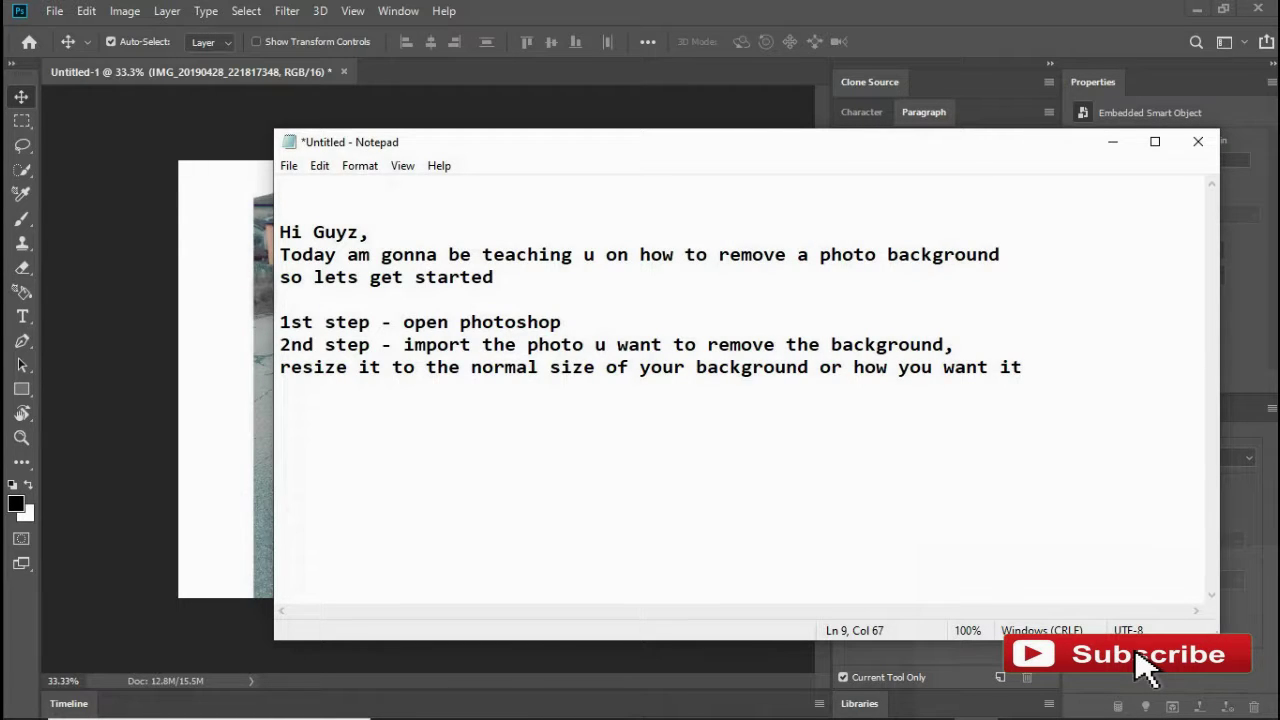
type(".")
key("Return")
type("now am gonna be ")
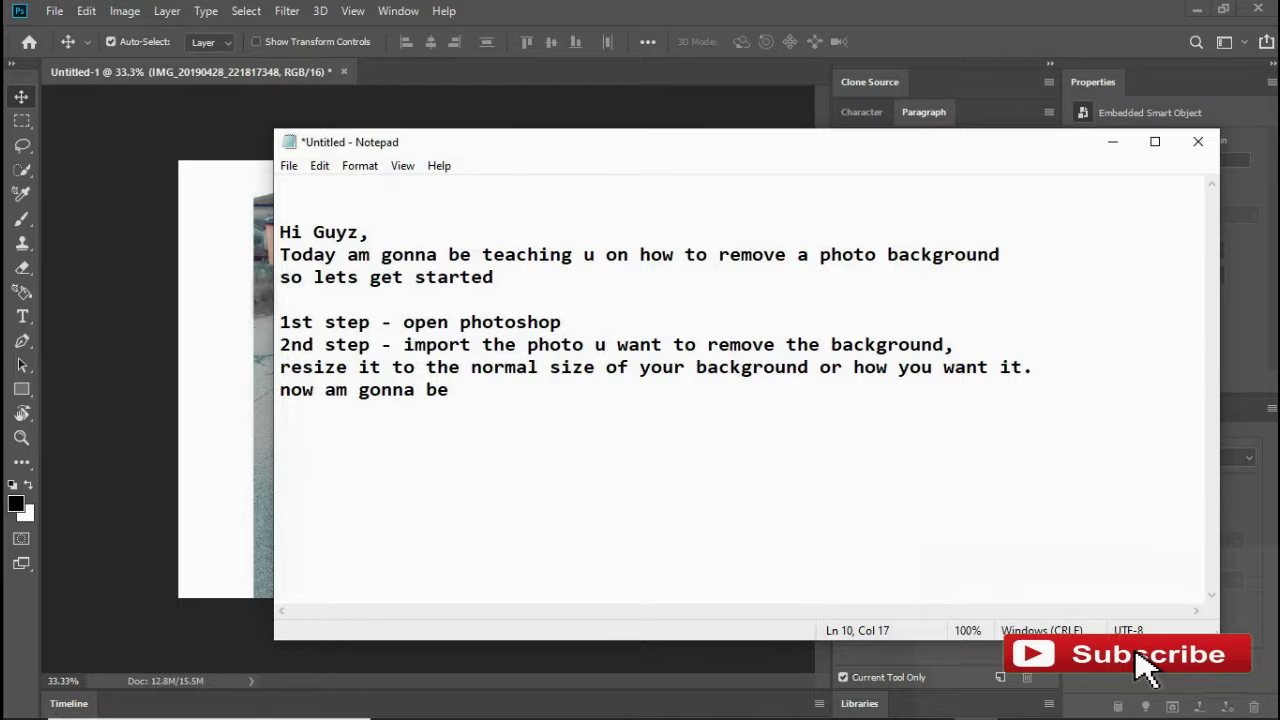
type("resizing the ba")
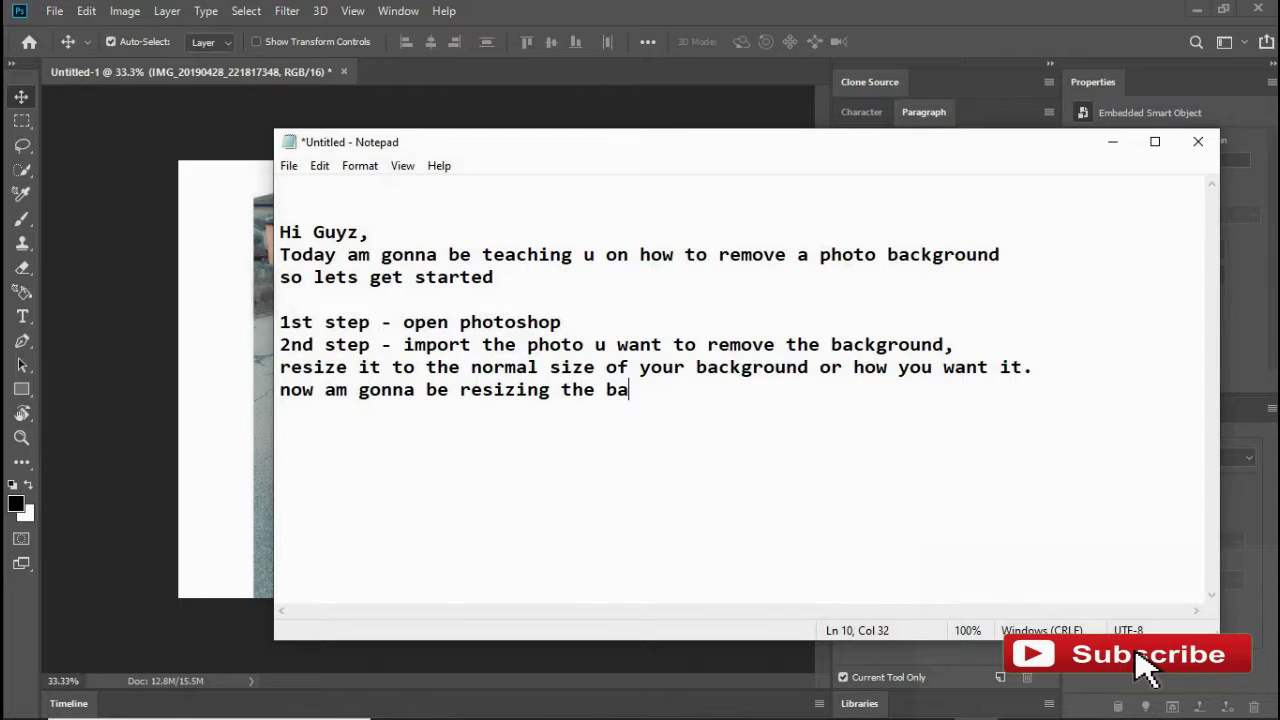
type("ckgroung to fit i")
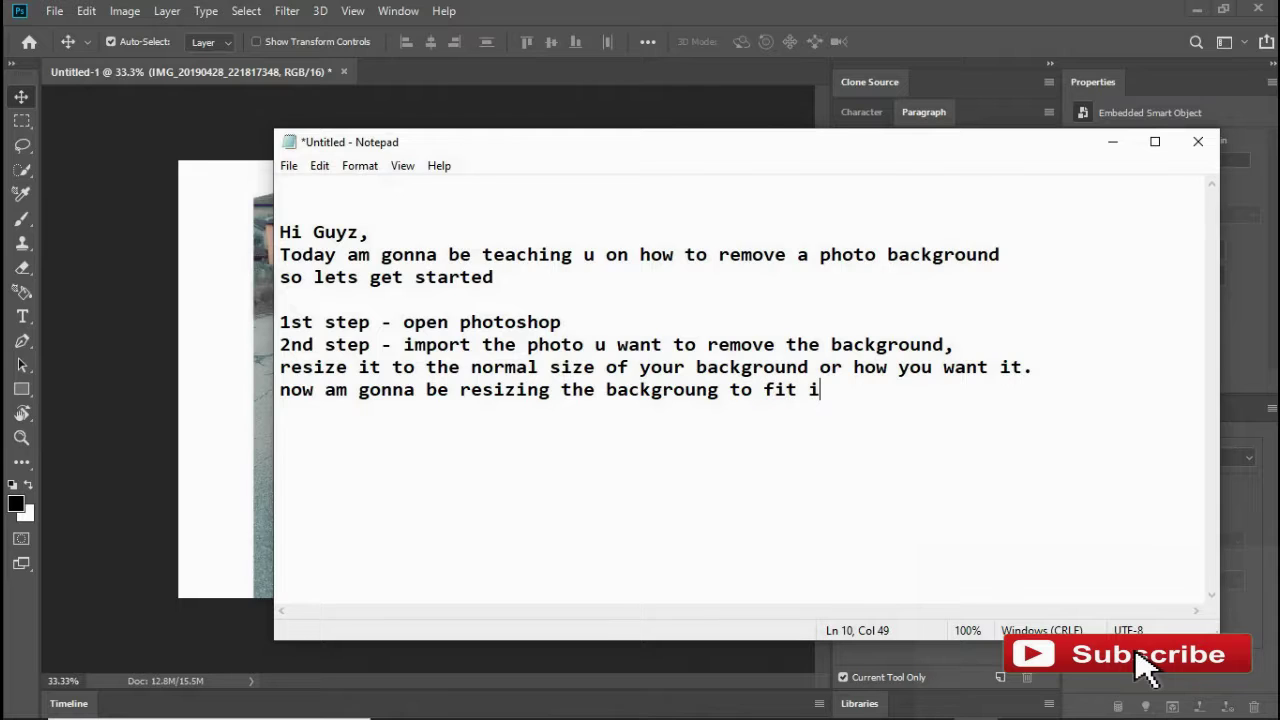
type("n with the pic")
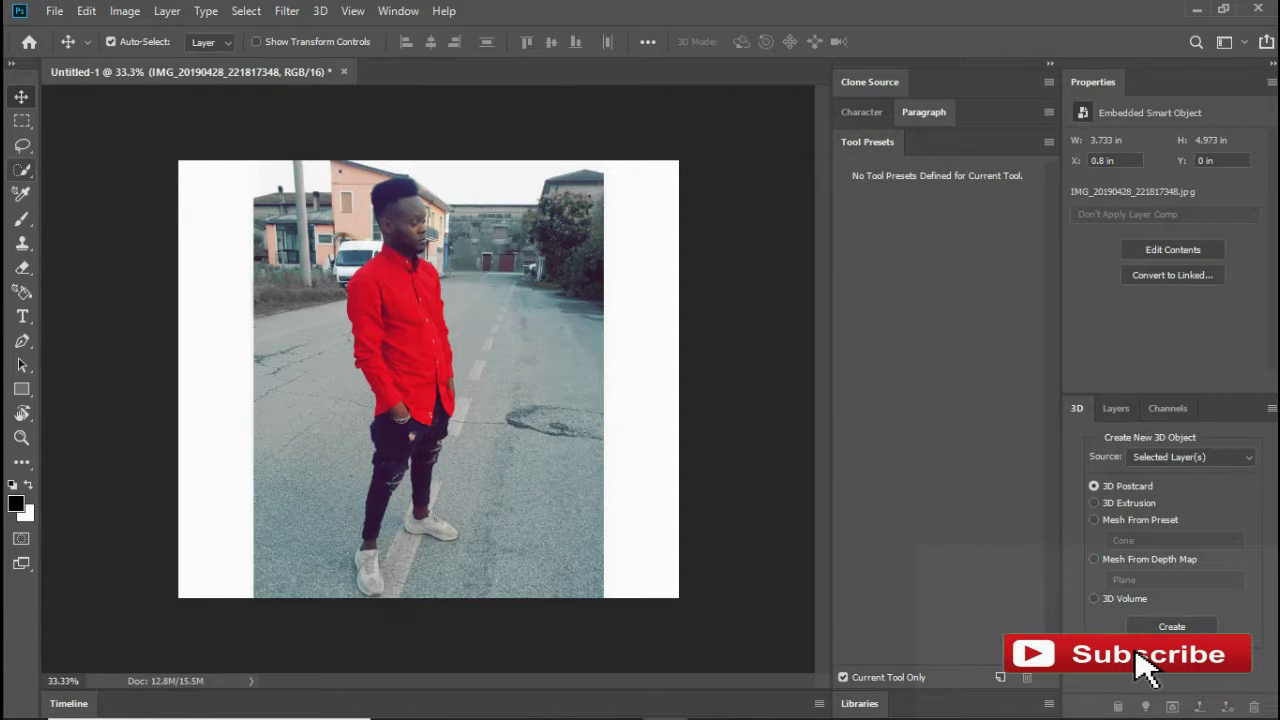
- Switch to Photoshop and crop the canvas to the photo's edges, about 3.73 by 4.97 in, removing the white side margins
key("m")
key("r")
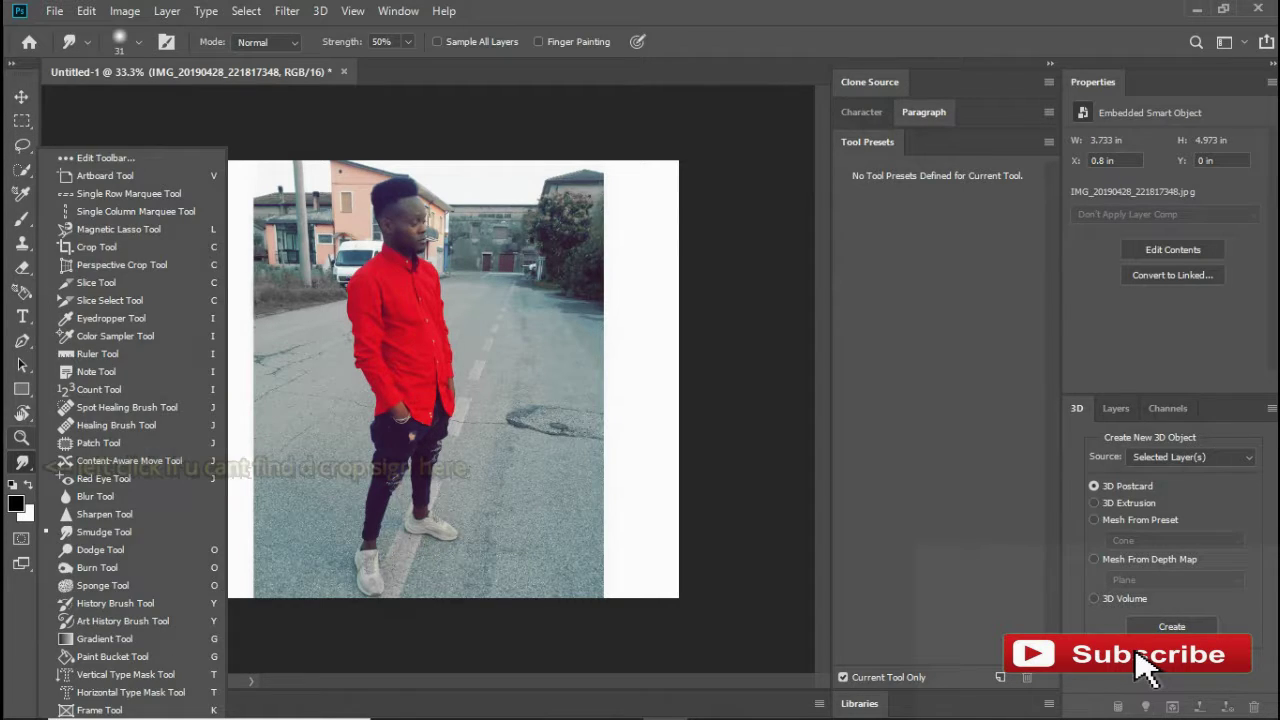
key("c")
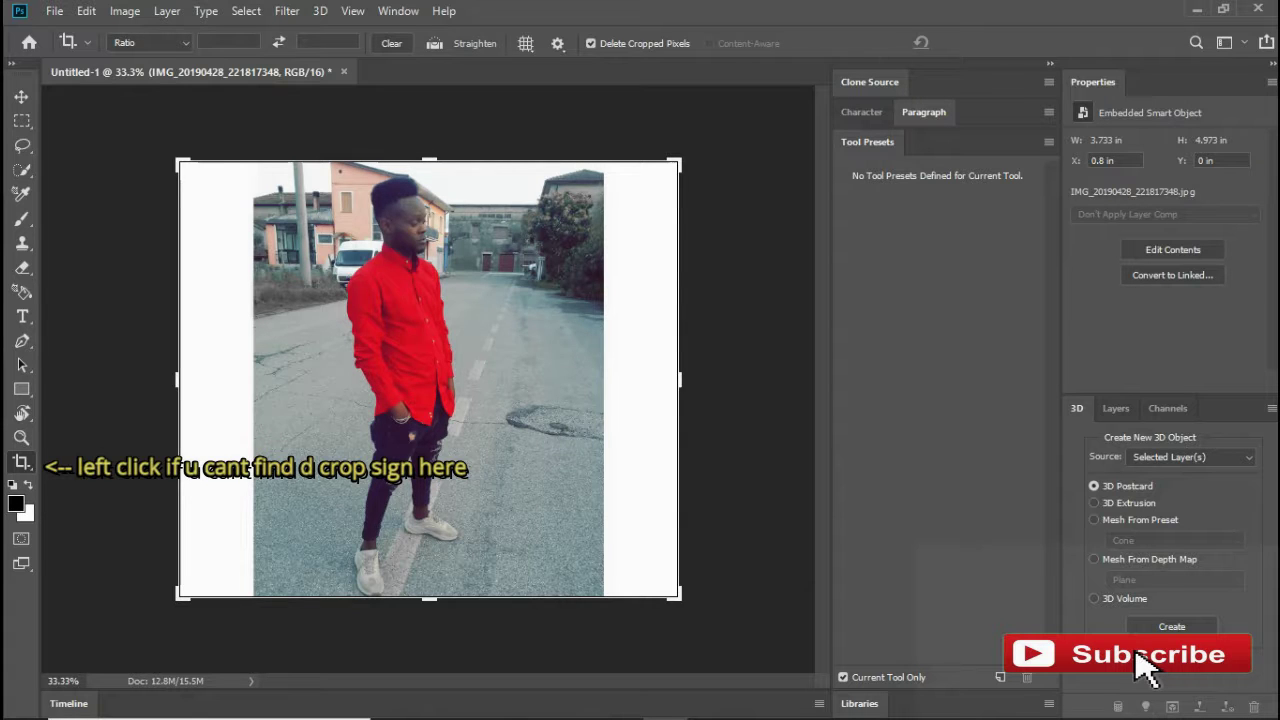
left_click_drag(680, 378, 645, 378)
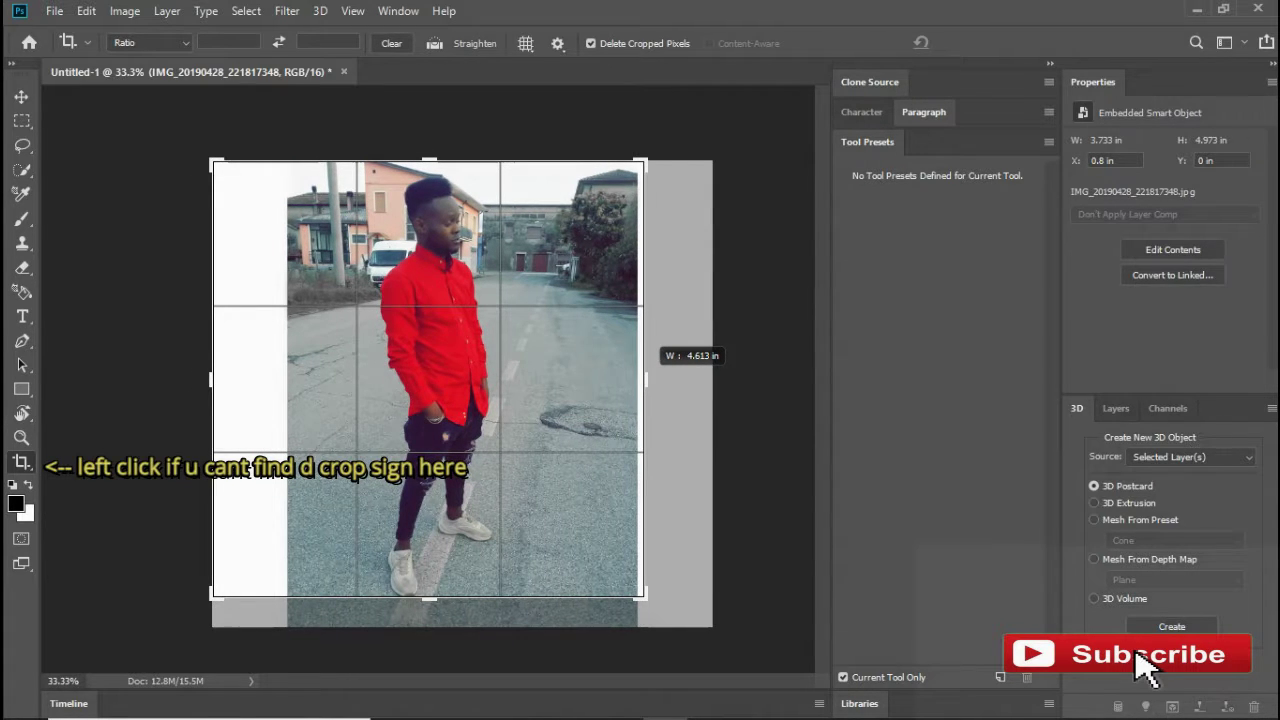
left_click_drag(215, 378, 253, 378)
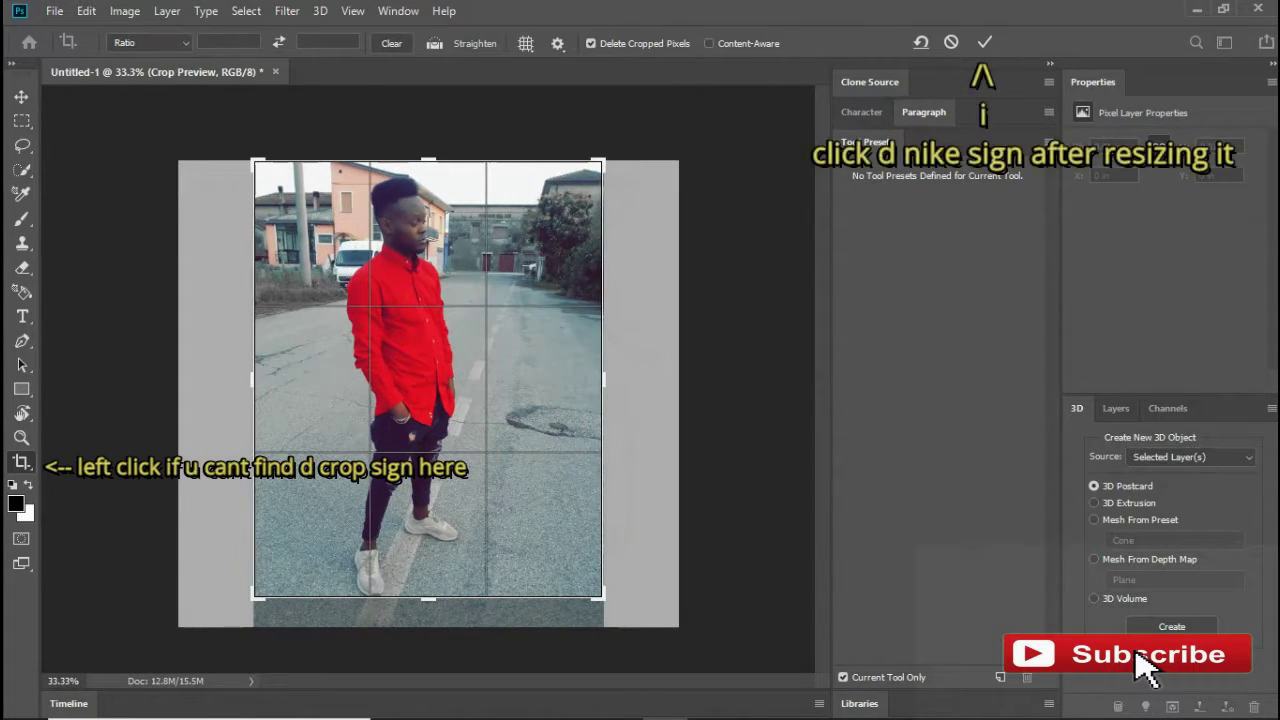
left_click_drag(428, 598, 428, 612)
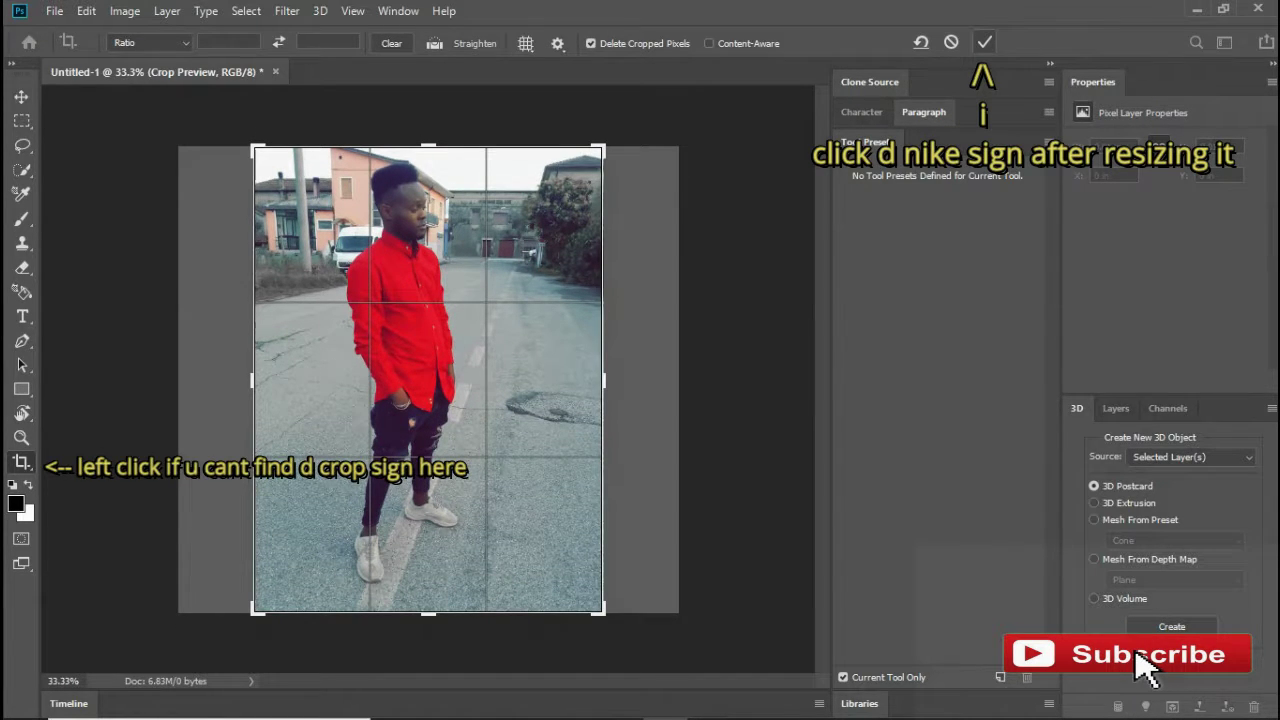
key("Return")
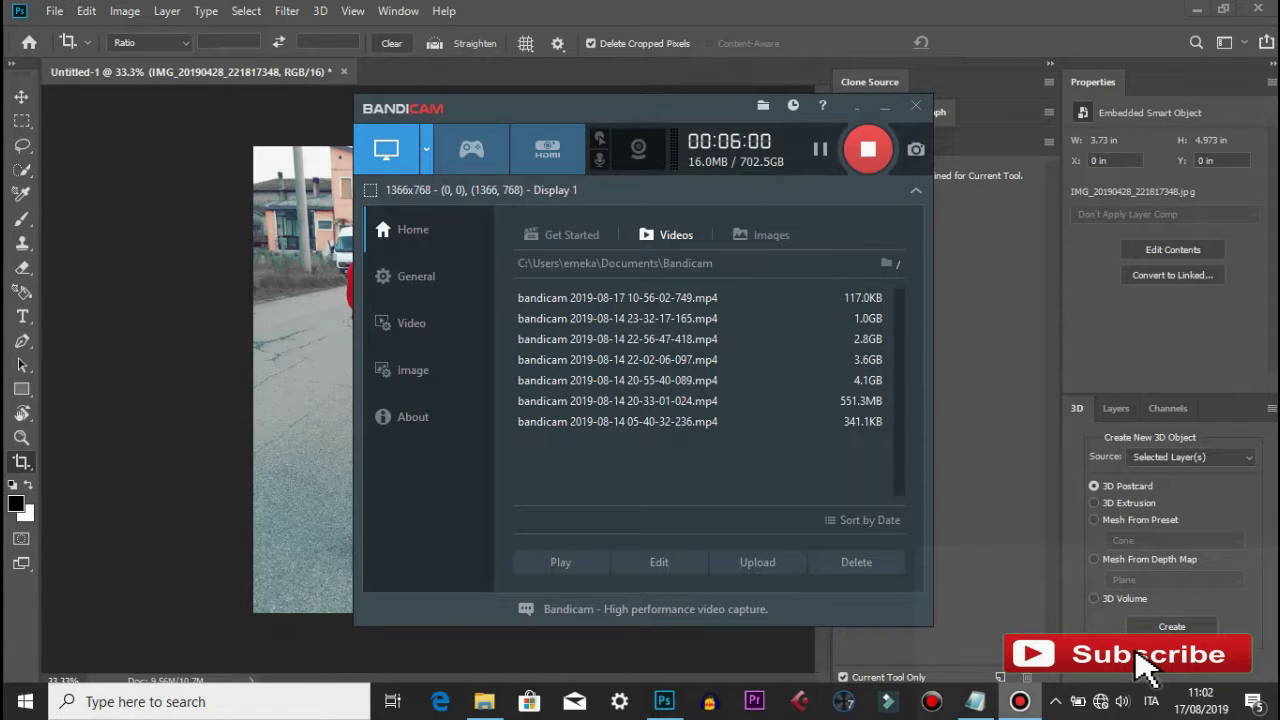
- In Notepad, leave a blank line and write "3rd step - select the part of the pics you want to keep"
key("alt+Tab")
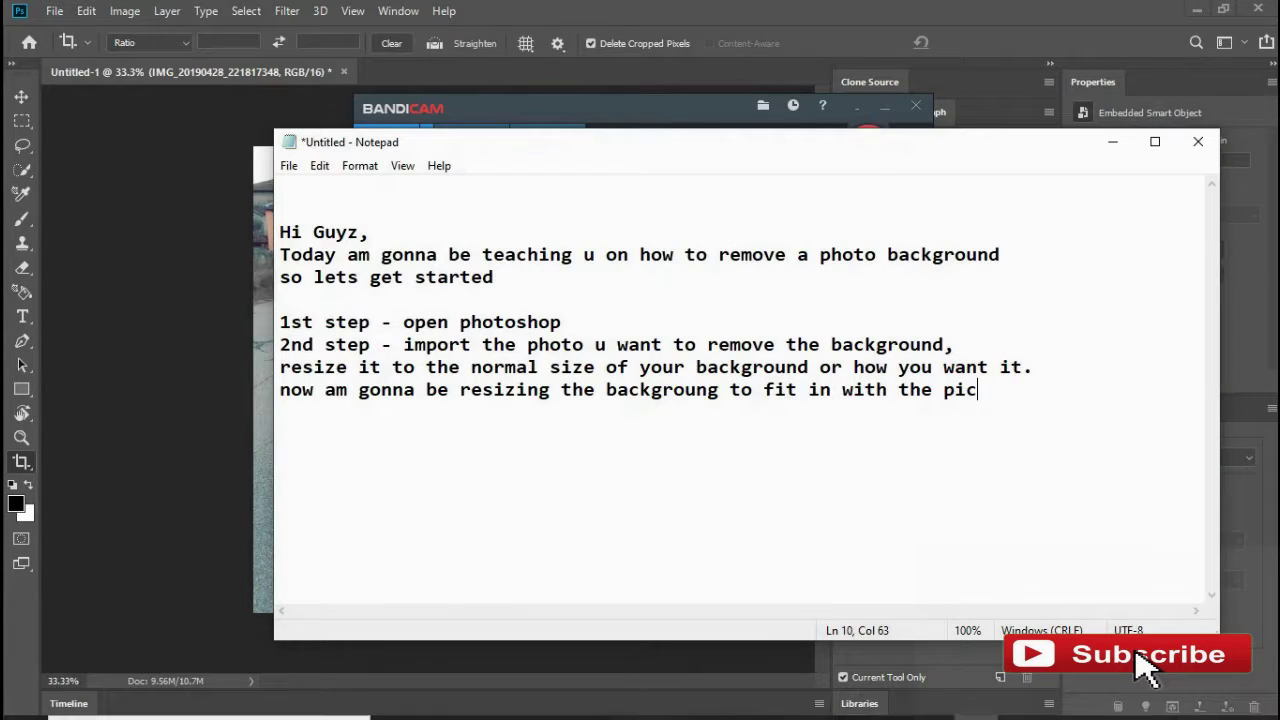
key("Return")
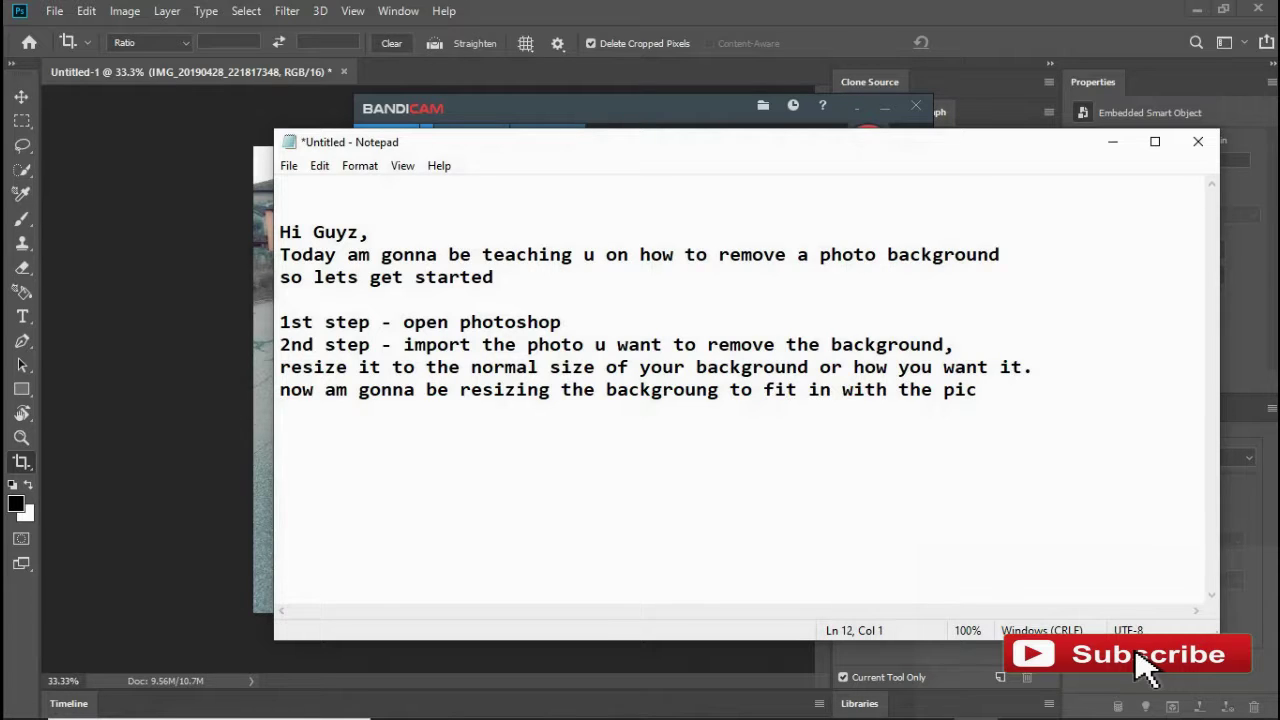
type("3rd step")
type("- sel")
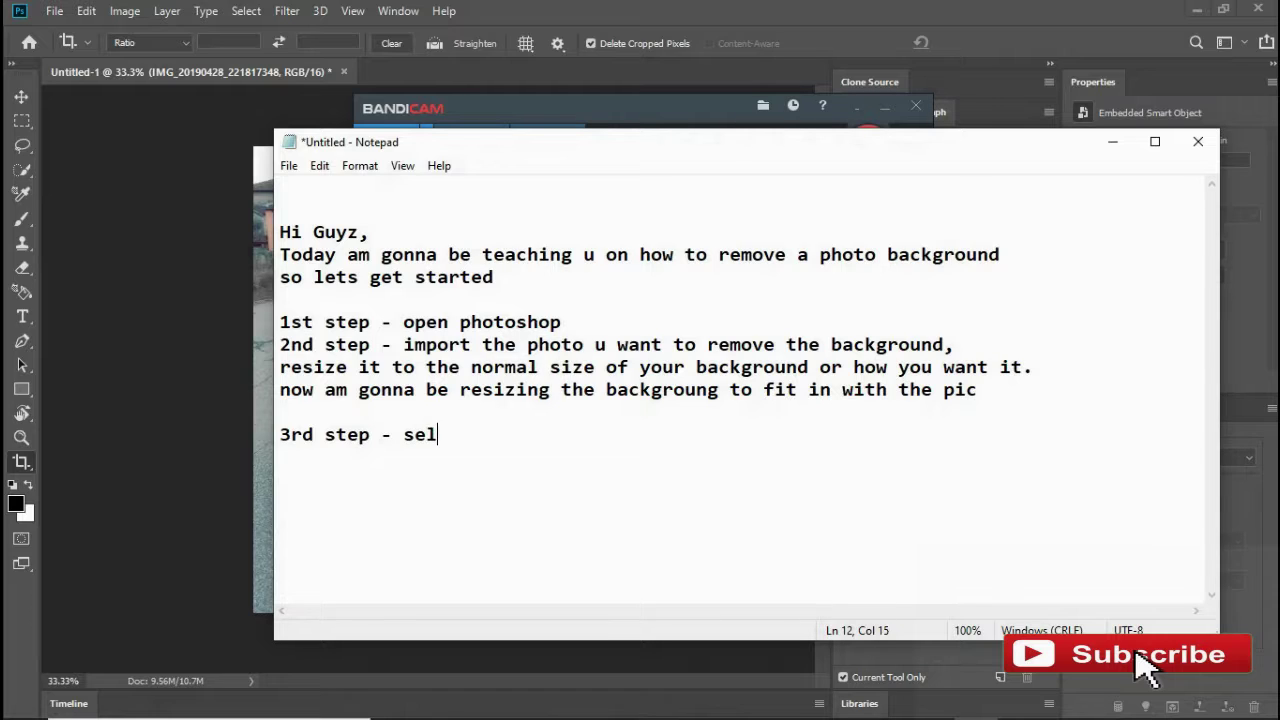
type("ect the part ")
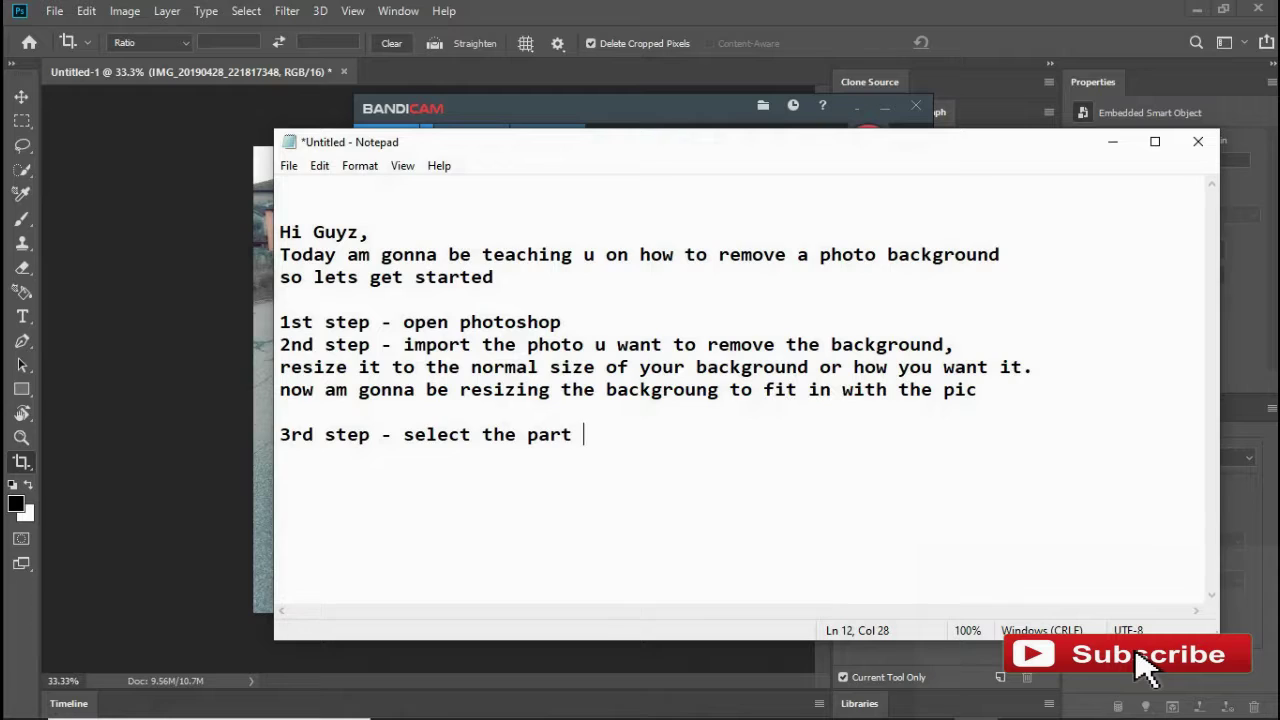
type("of the pic")
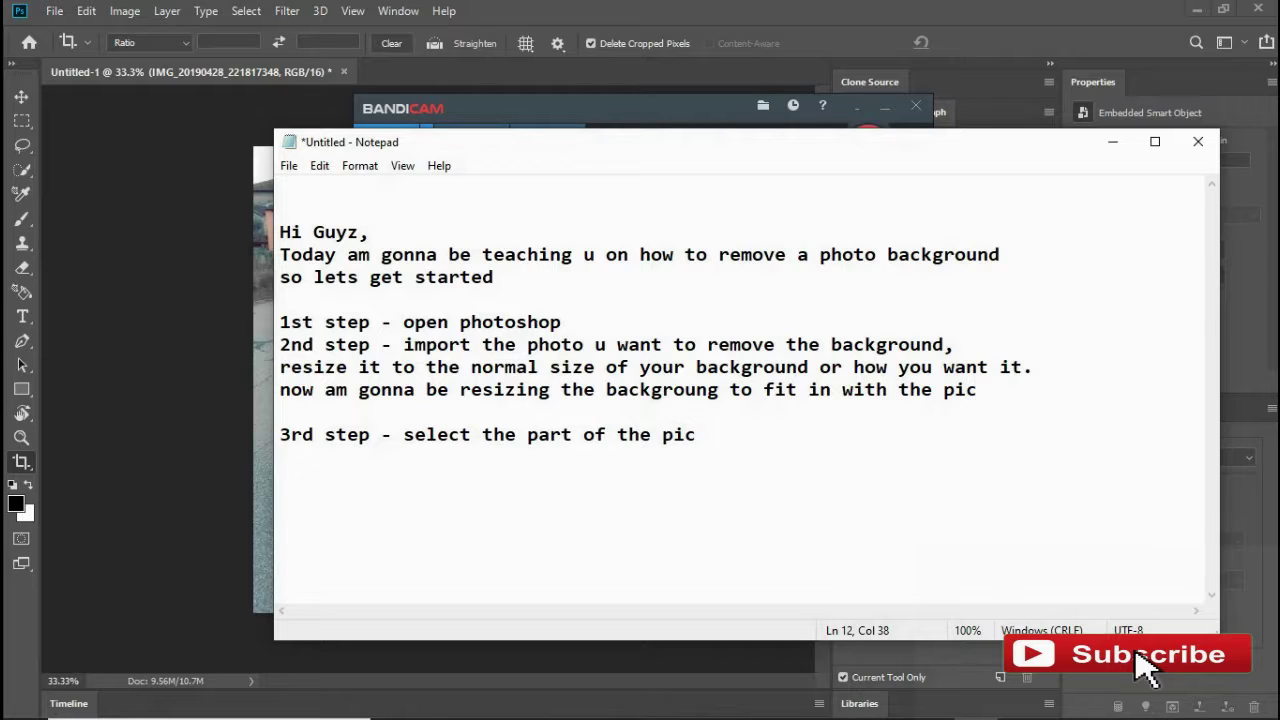
type("s you want to ")
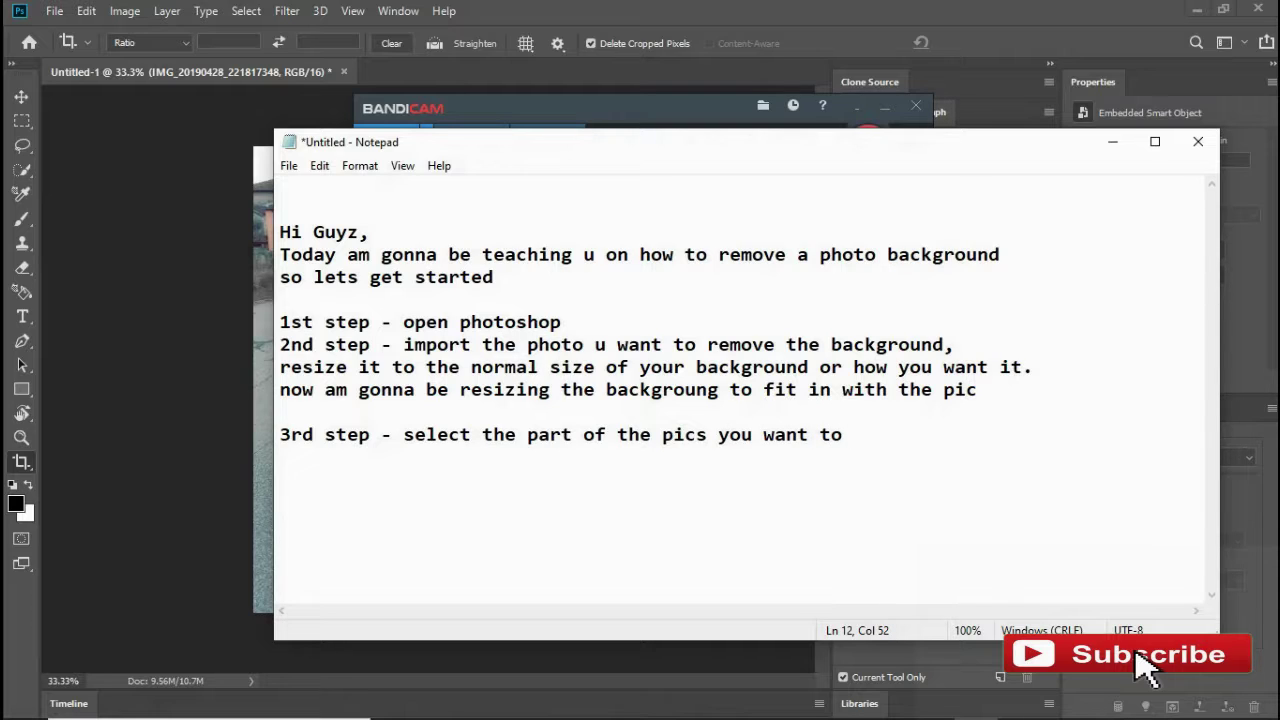
type("keep")
- Switch back to Photoshop, activate the Quick Selection tool and set its brush size to 74 px
key("alt+Tab")
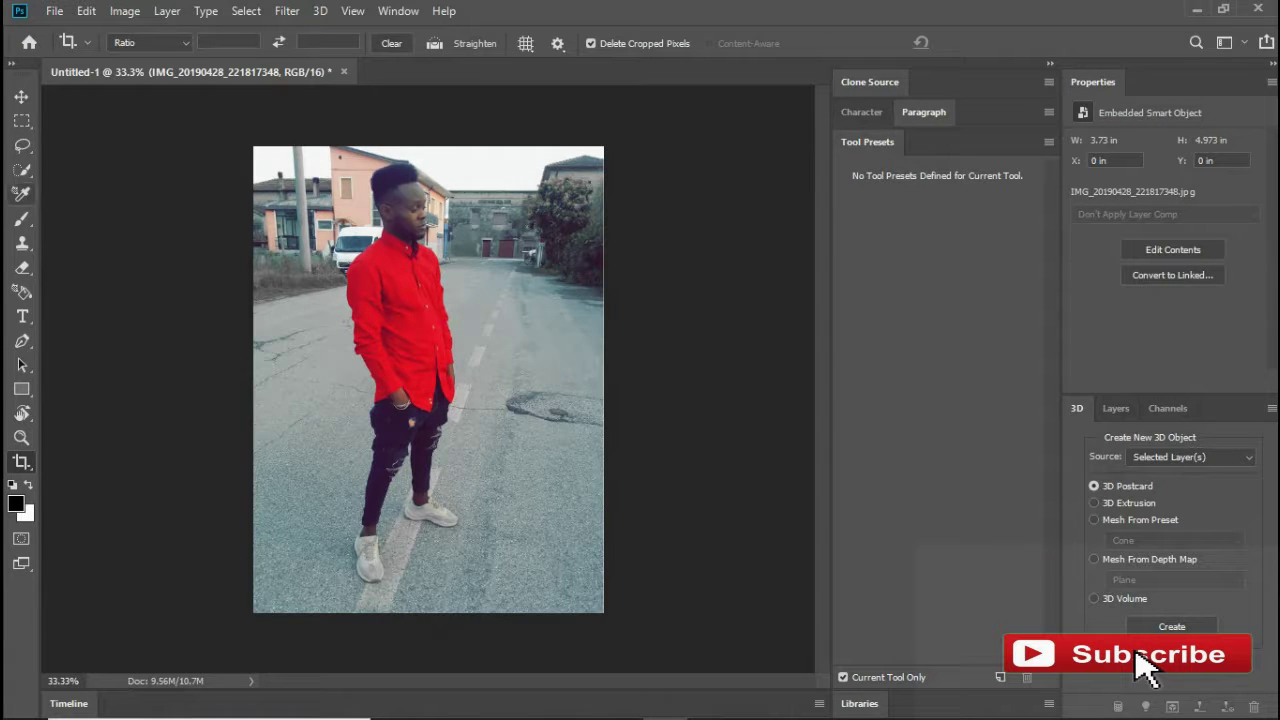
left_click(22, 170)
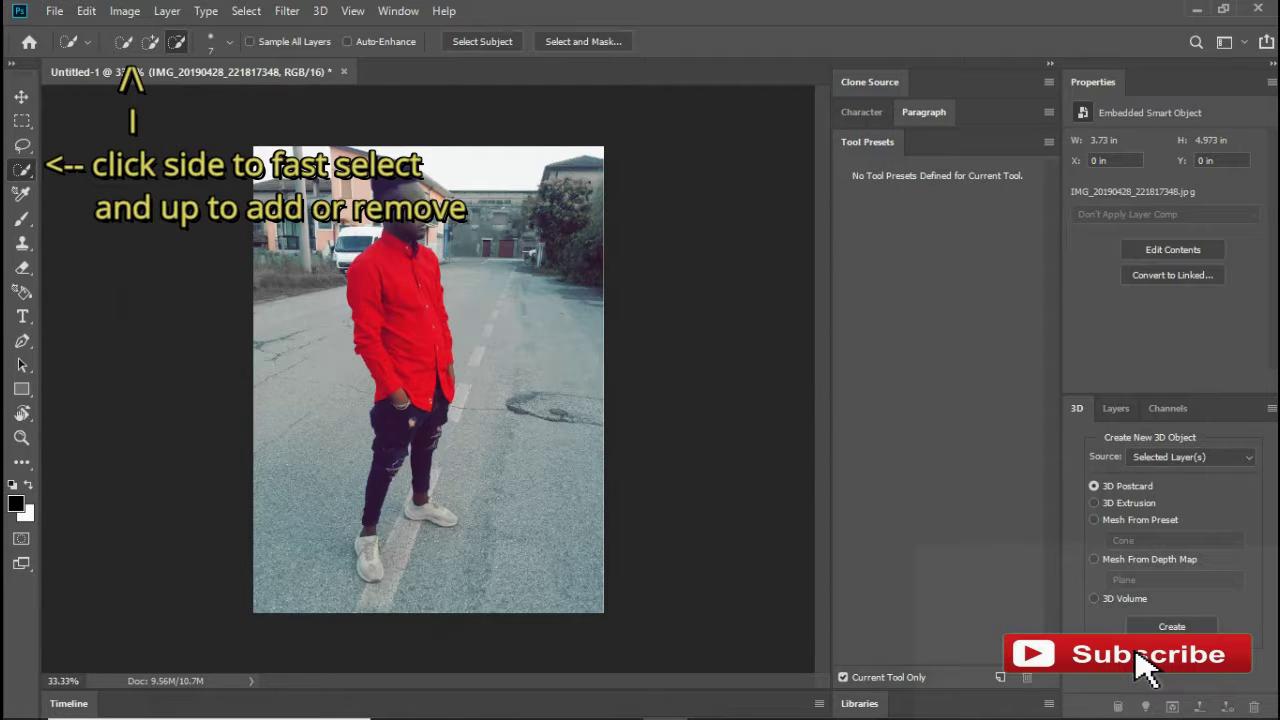
left_click(229, 41)
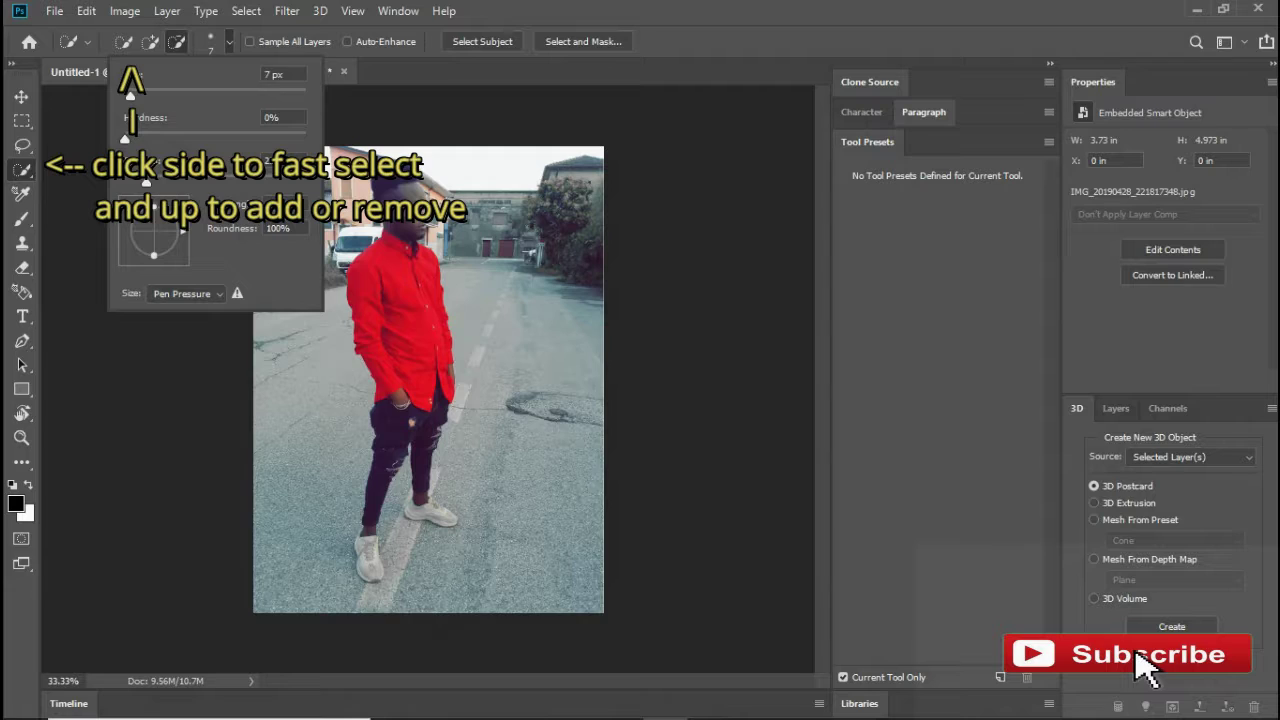
left_click_drag(130, 95, 137, 95)
left_click_drag(142, 95, 190, 95)
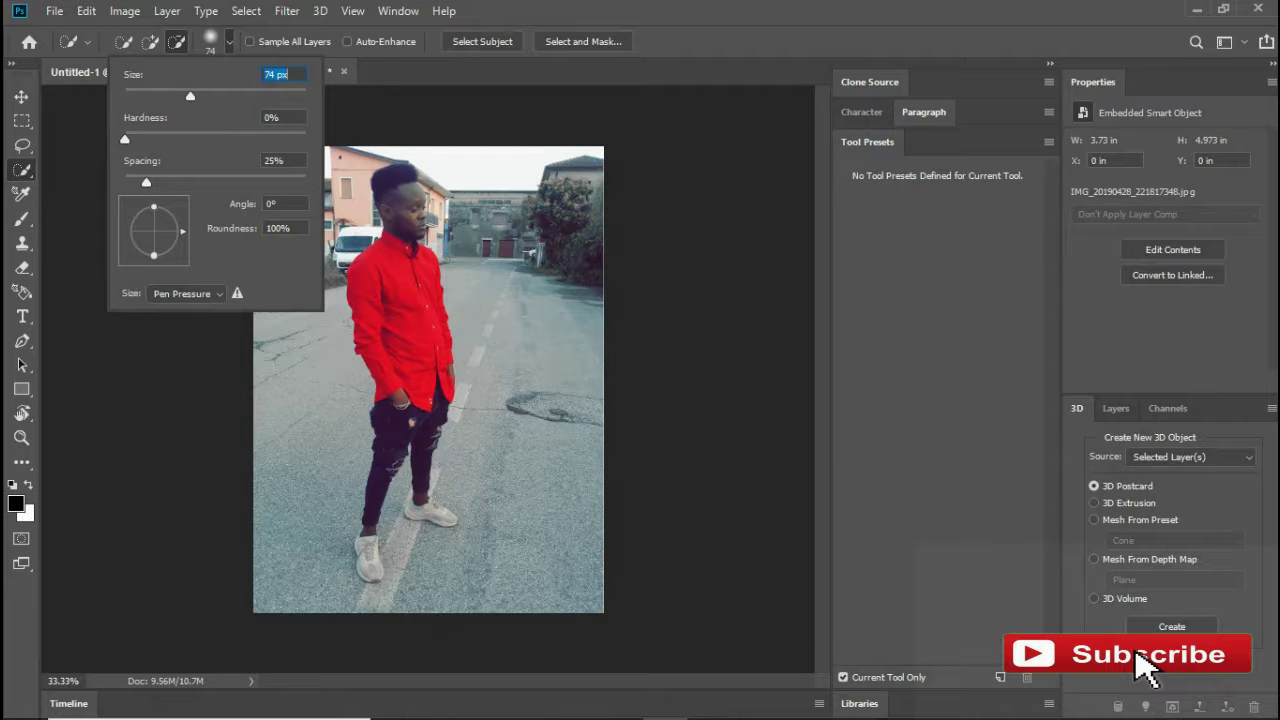
key("Return")
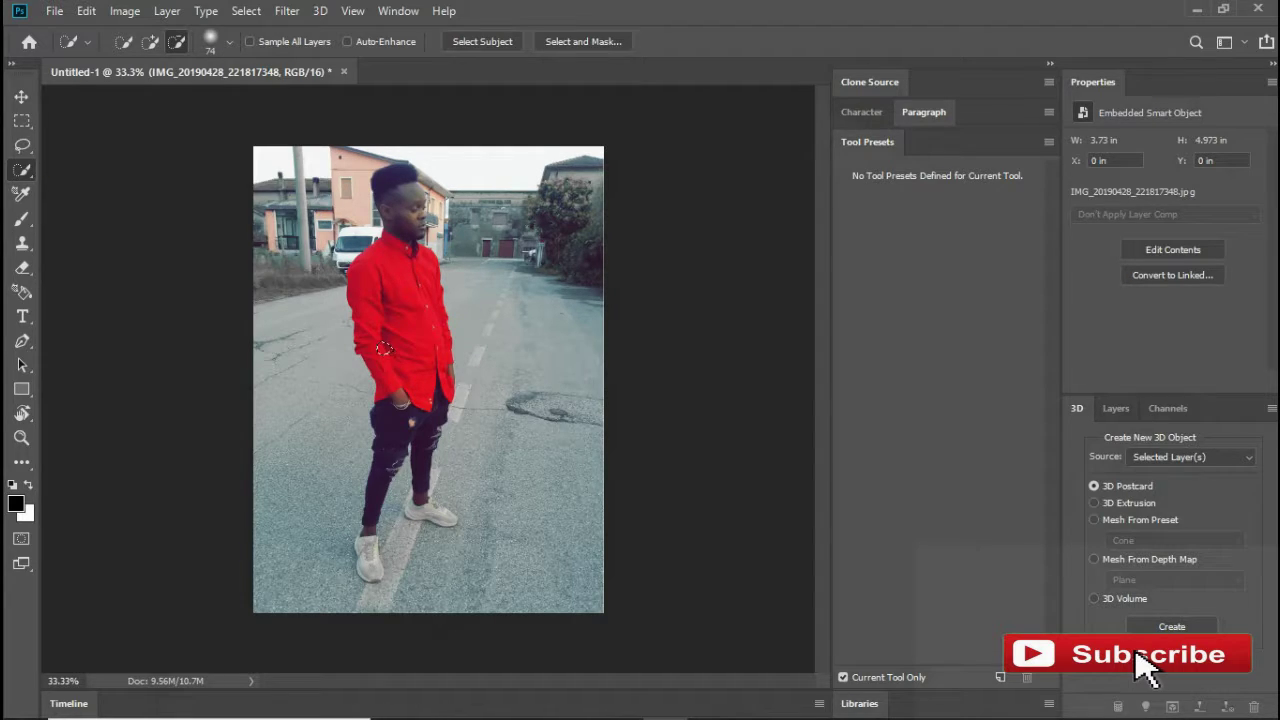
- Select the whole man in add-to-selection mode, from his hair and red shirt down to both shoes
key("alt")
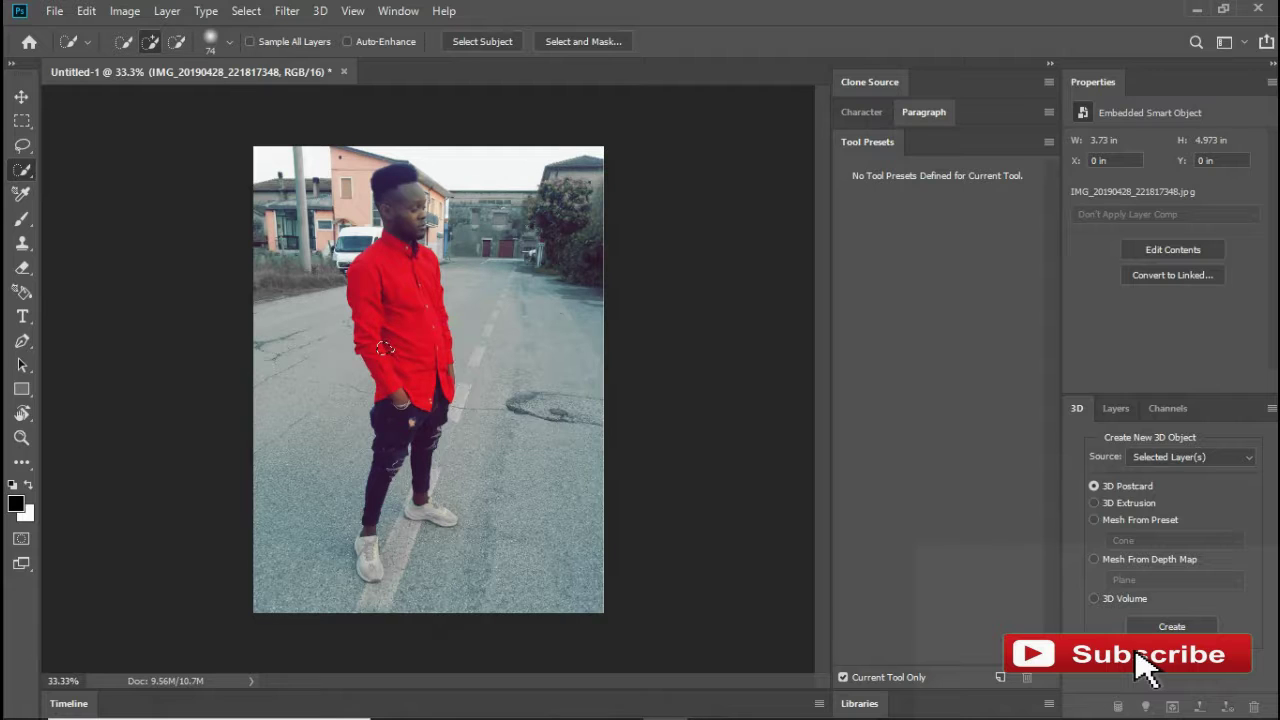
left_click(385, 347)
mouse_move(415, 440)
left_mouse_down()
mouse_move(372, 525)
mouse_move(368, 570)
mouse_move(415, 495)
mouse_move(430, 515)
mouse_move(385, 565)
mouse_move(428, 512)
left_mouse_up()
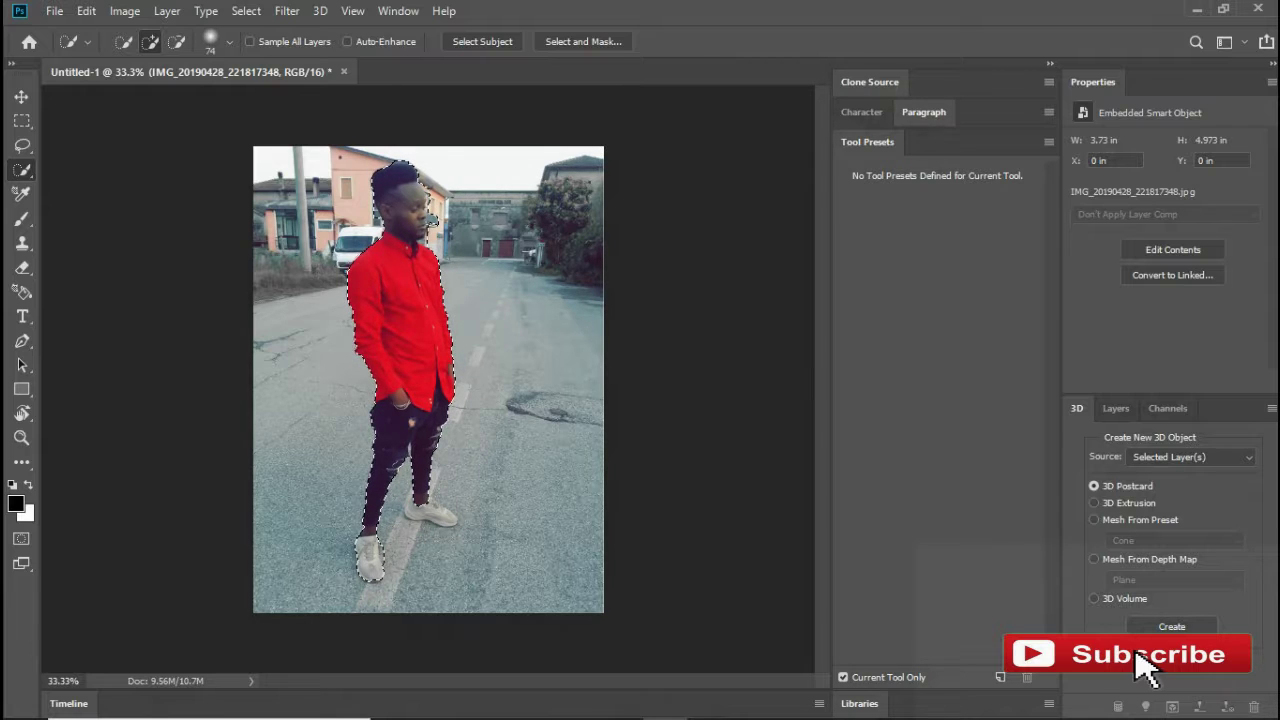
left_click_drag(412, 505, 448, 515)
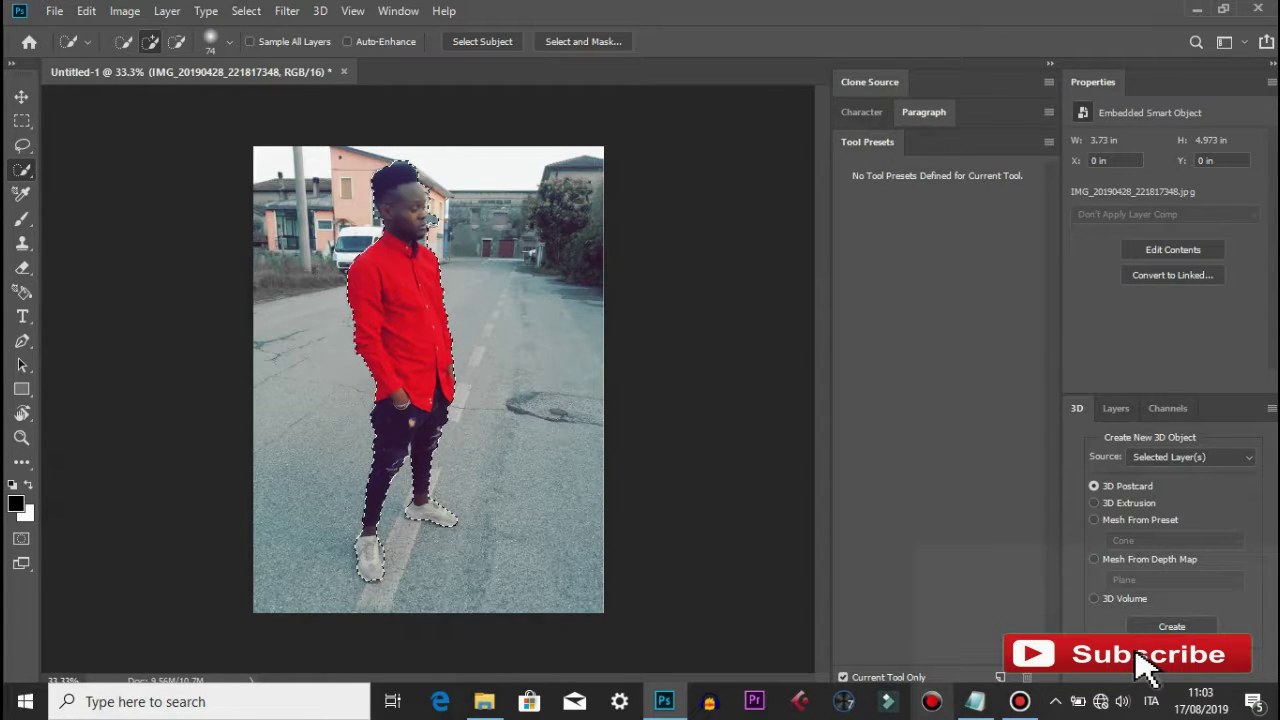
- In Notepad, add the line "you can zoom it to view it well" under the 3rd step, and activate the Zoom tool in Photoshop
left_click(975, 703)
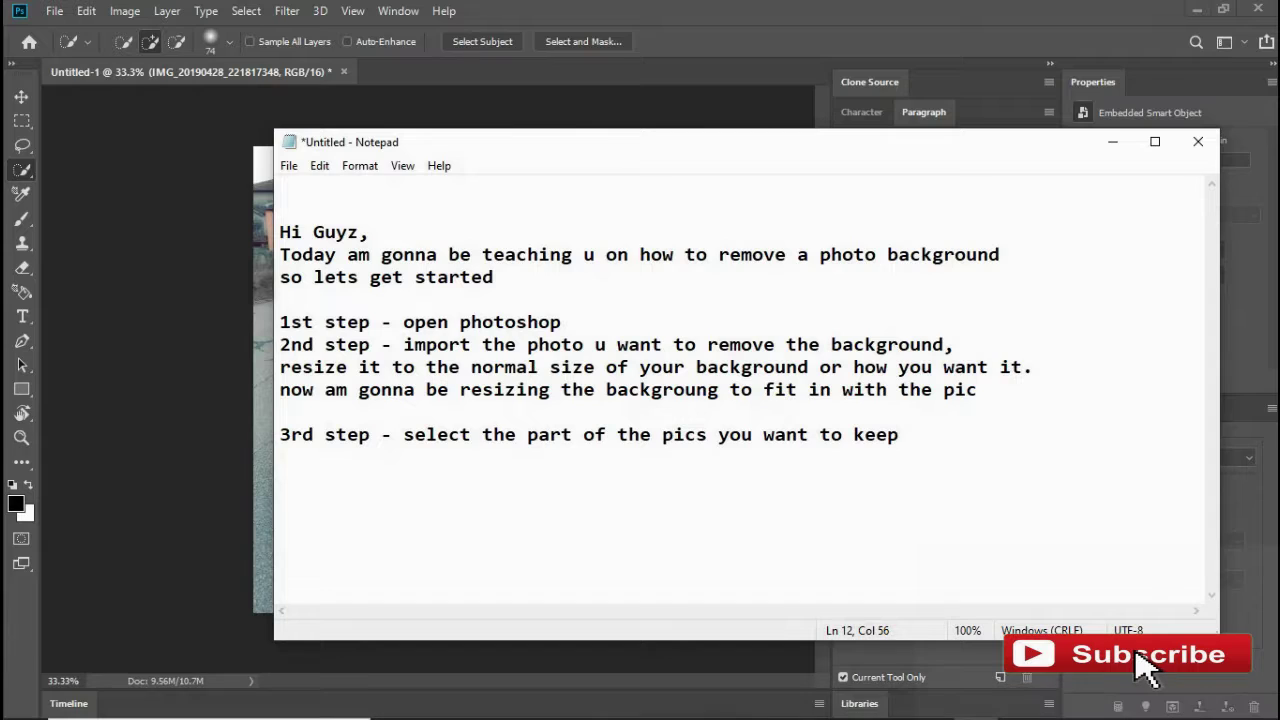
type("you can zoom it to v")
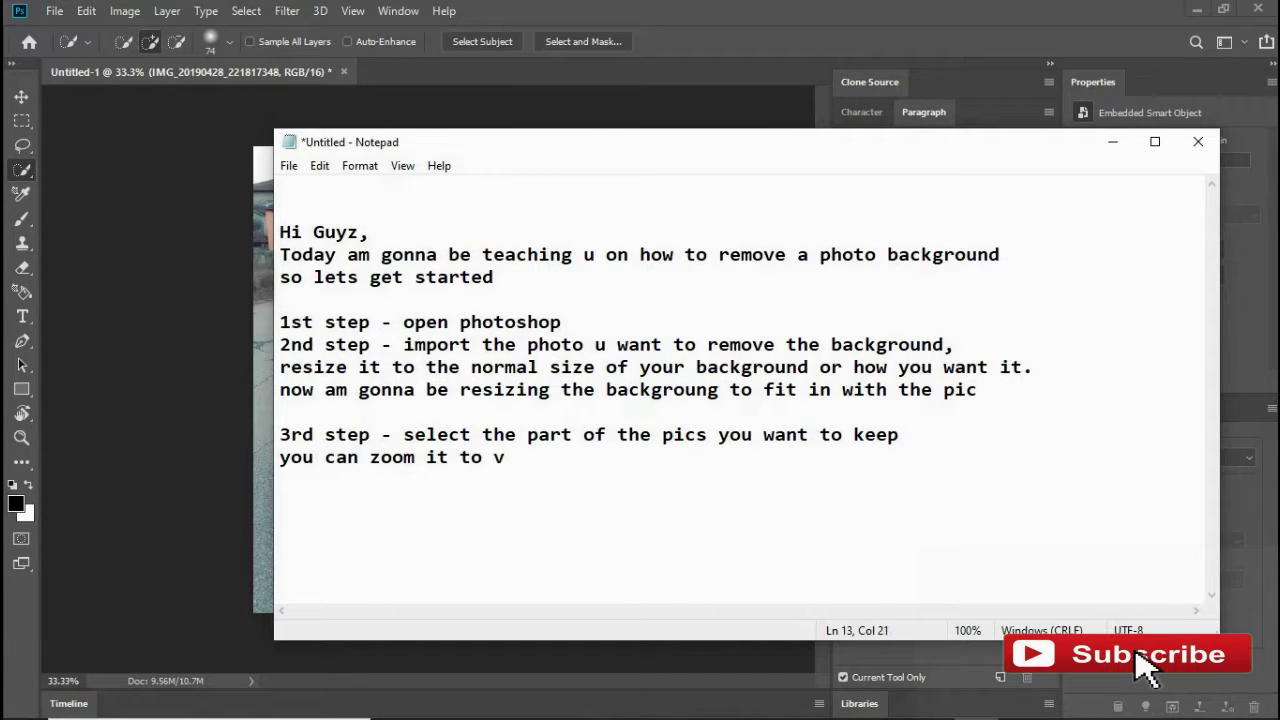
type("iew it wee")
key("BackSpace")
type("ll and")
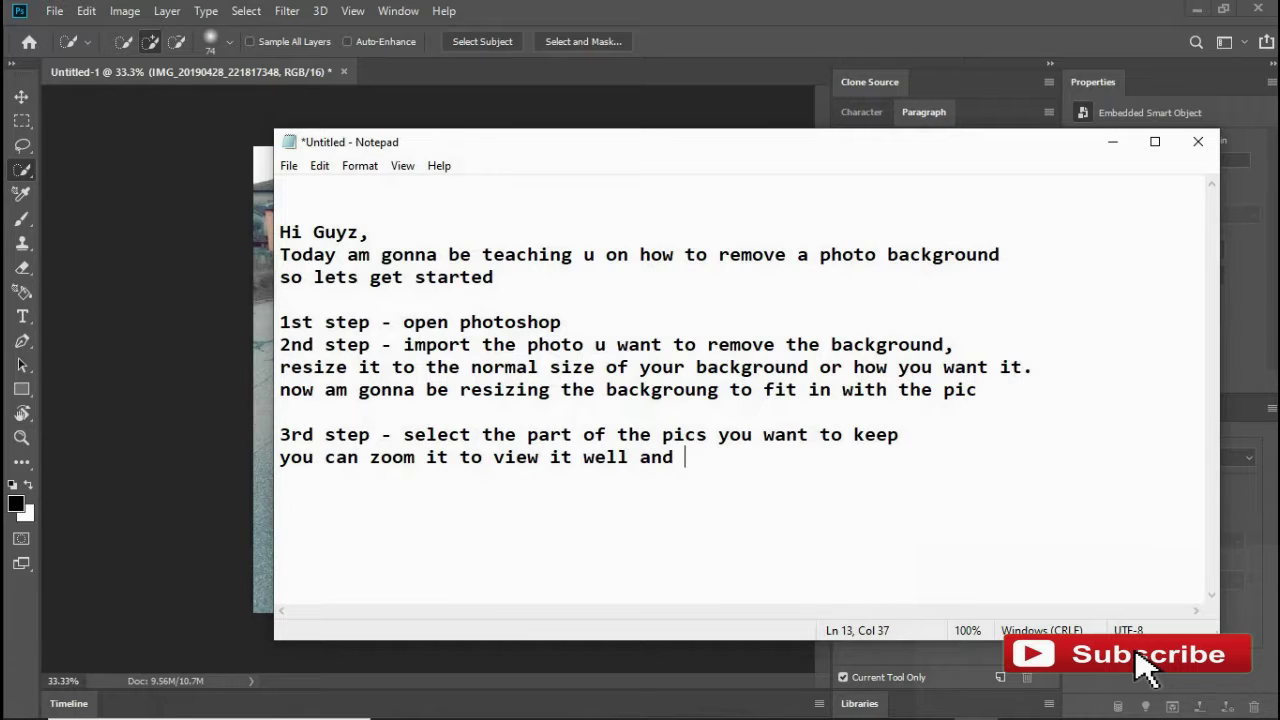
key("BackSpace")
key("BackSpace")
key("BackSpace")
key("BackSpace")
key("BackSpace")
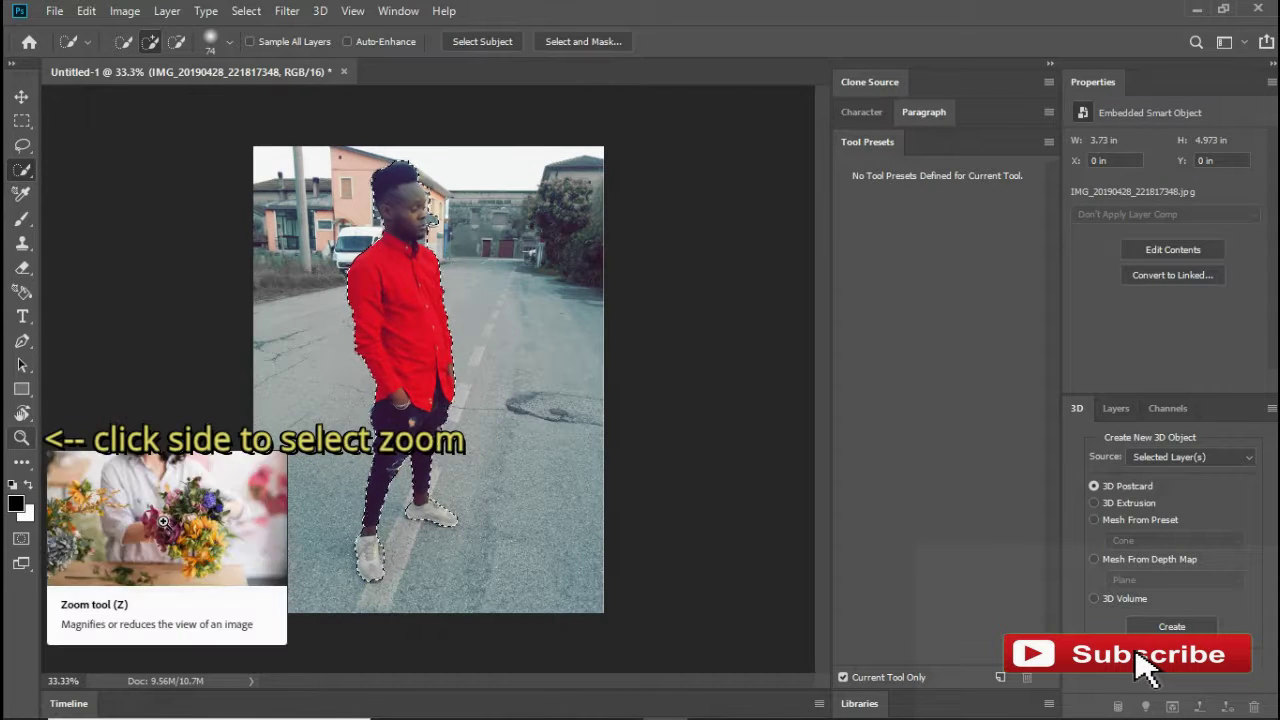
left_click(21, 437)
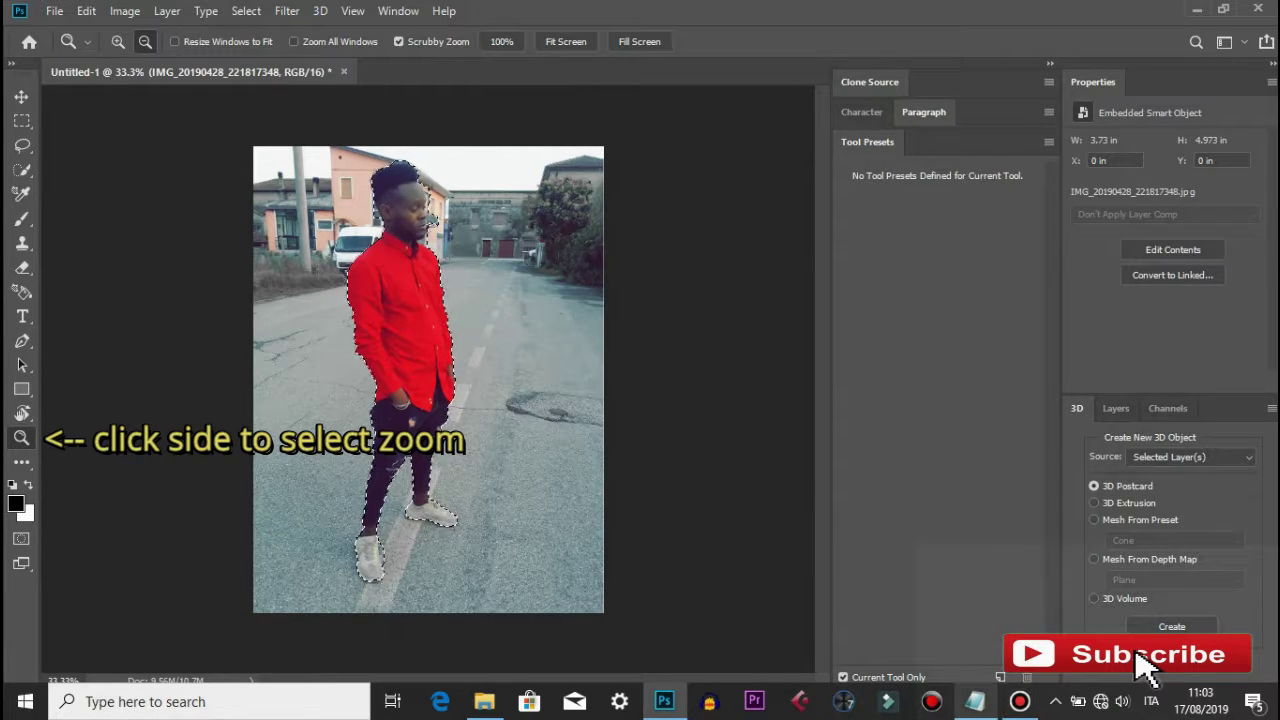
- In Notepad, extend the zoom line under the 3rd step with "and while clicking zoom, you can check" and start a new line
key("alt+Tab")
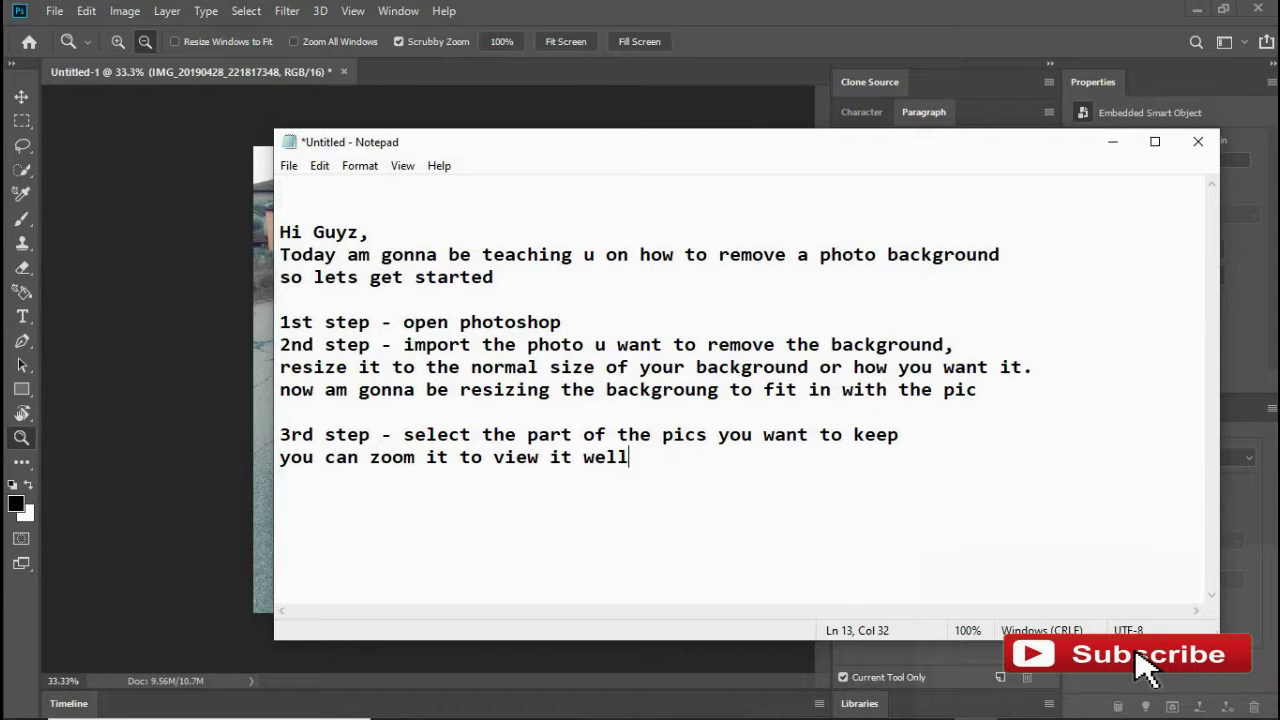
type("and while clic")
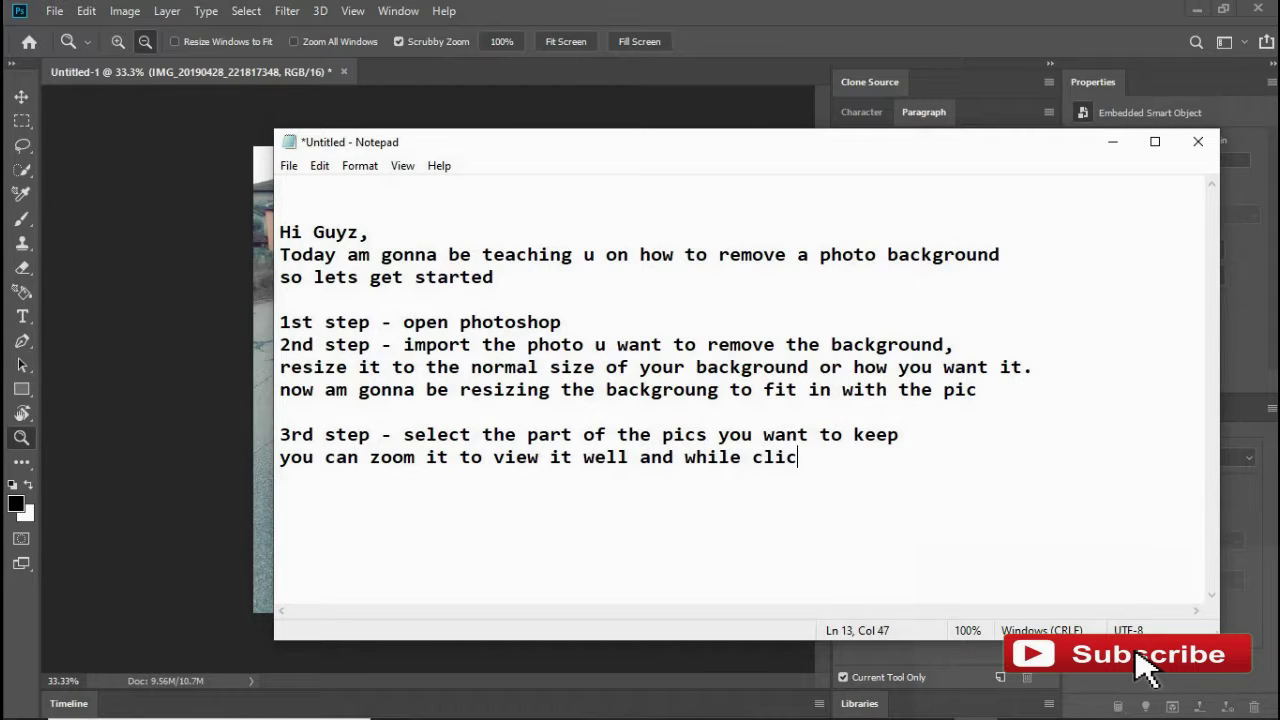
type("king zoom ")
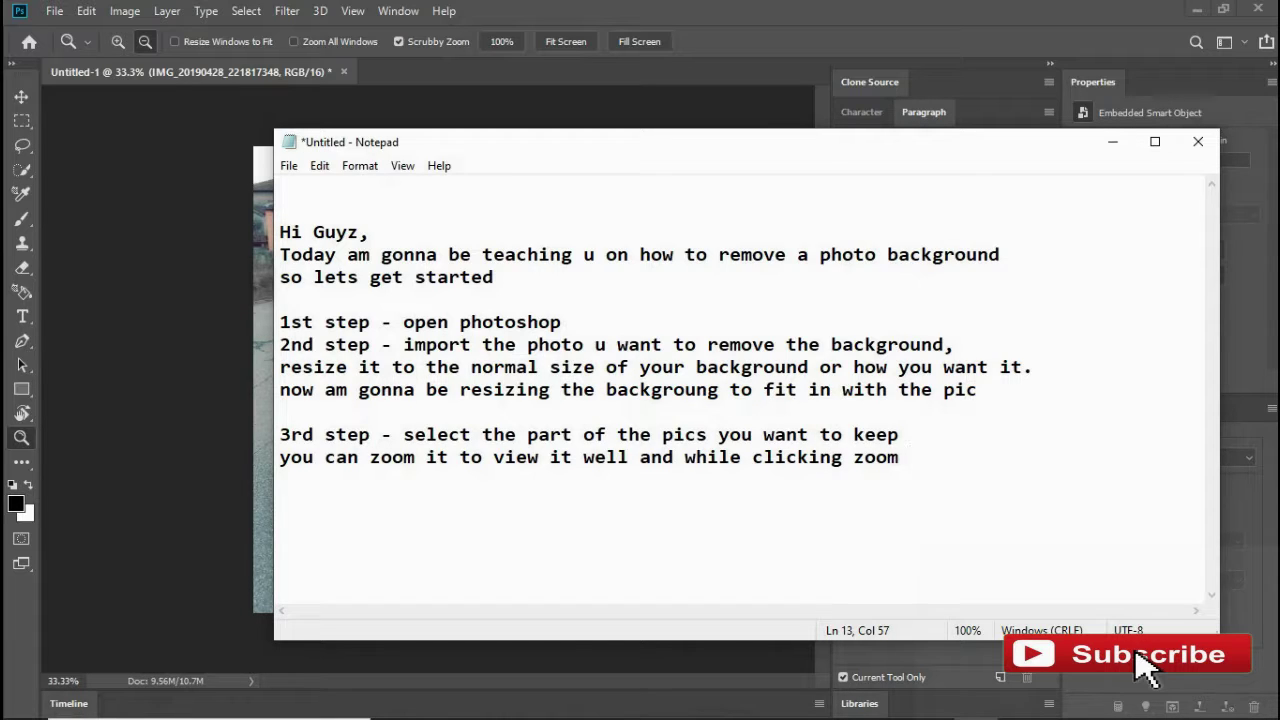
type(", you can  heck")
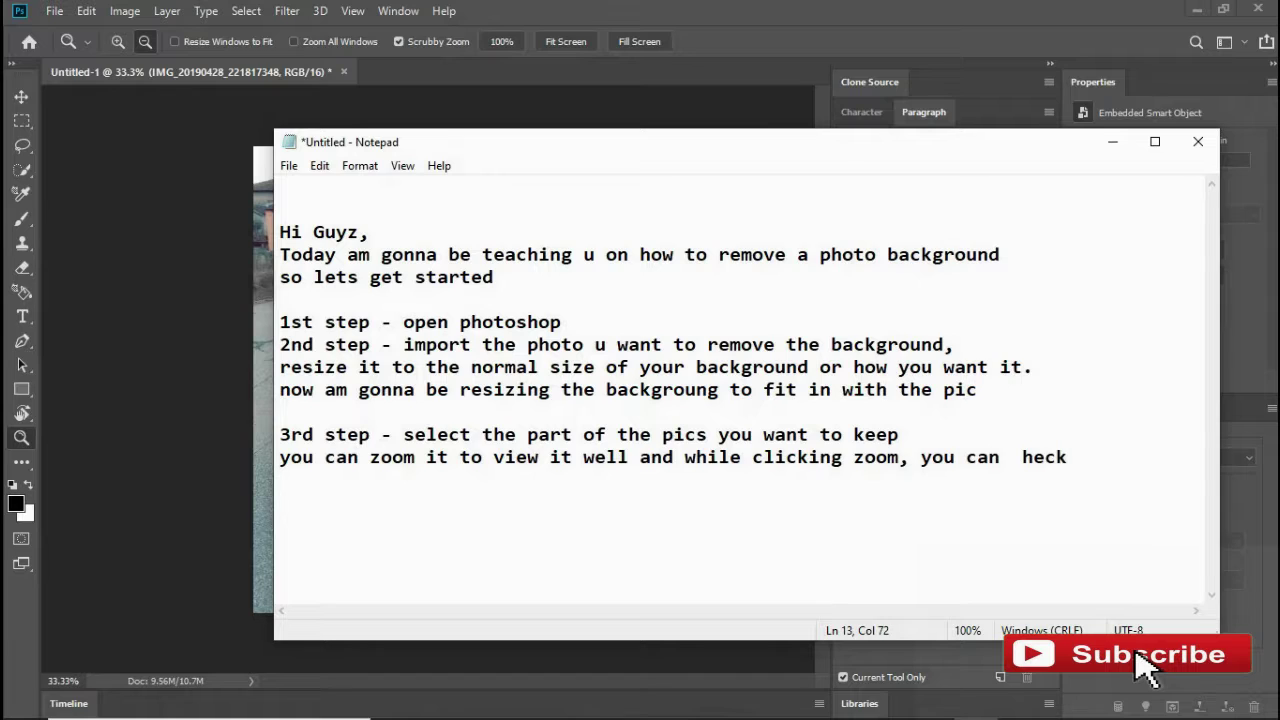
key("BackSpace")
key("BackSpace")
key("BackSpace")
key("BackSpace")
type("check the up bar t")
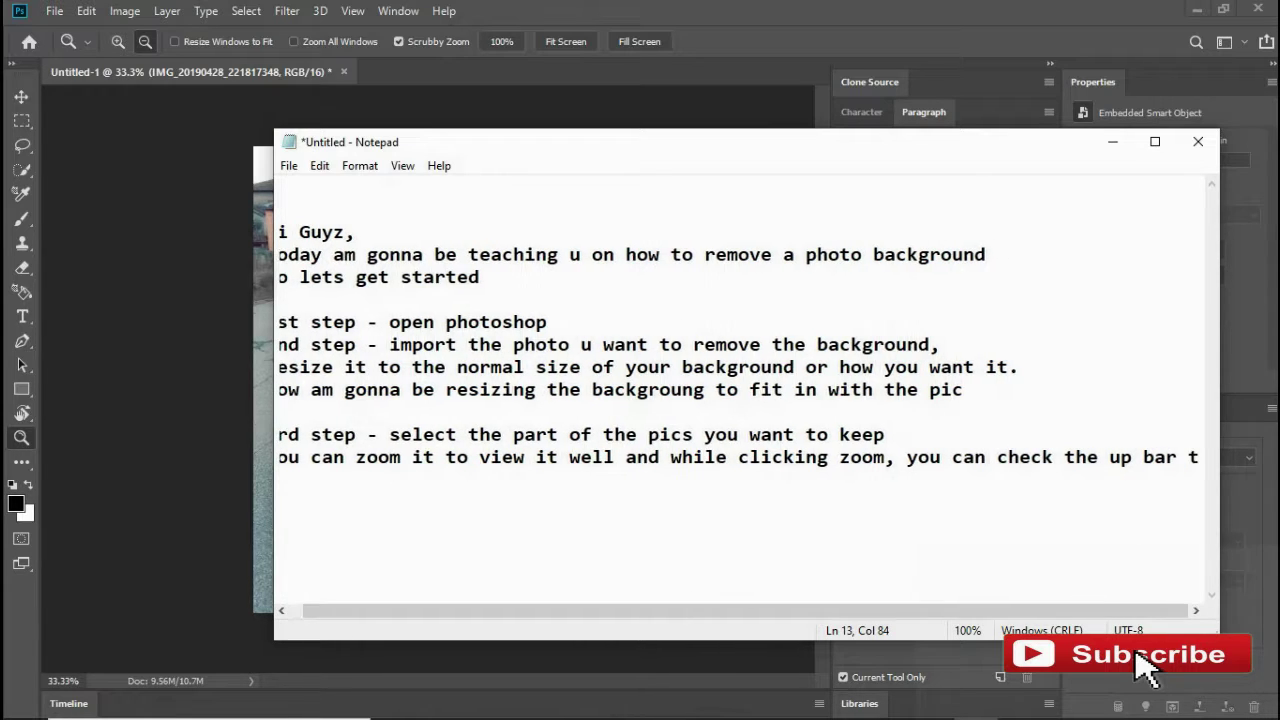
key("BackSpace")
key("BackSpace")
key("BackSpace")
key("BackSpace")
key("BackSpace")
key("BackSpace")
key("BackSpace")
key("BackSpace")
key("BackSpace")
key("BackSpace")
key("BackSpace")
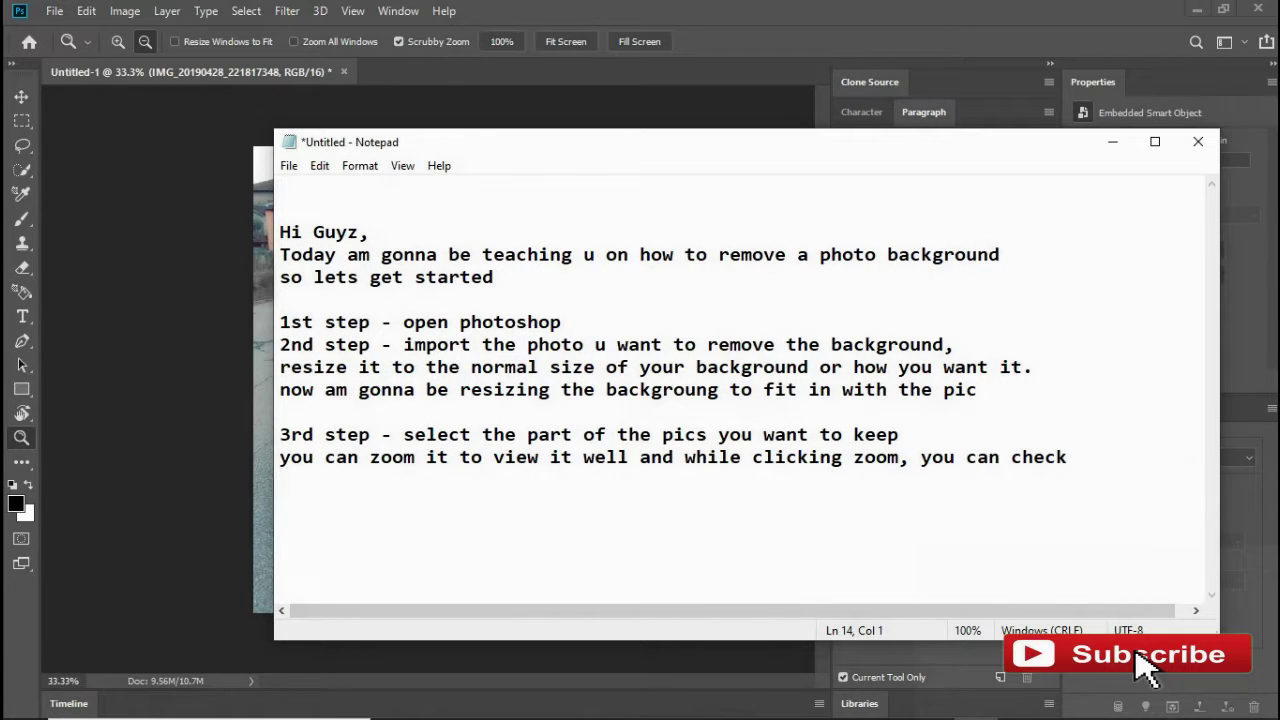
- Continue the zoom note with "the up bar to see the zoom in and out option (follow my mouse)"
type("the up bar to see the ")
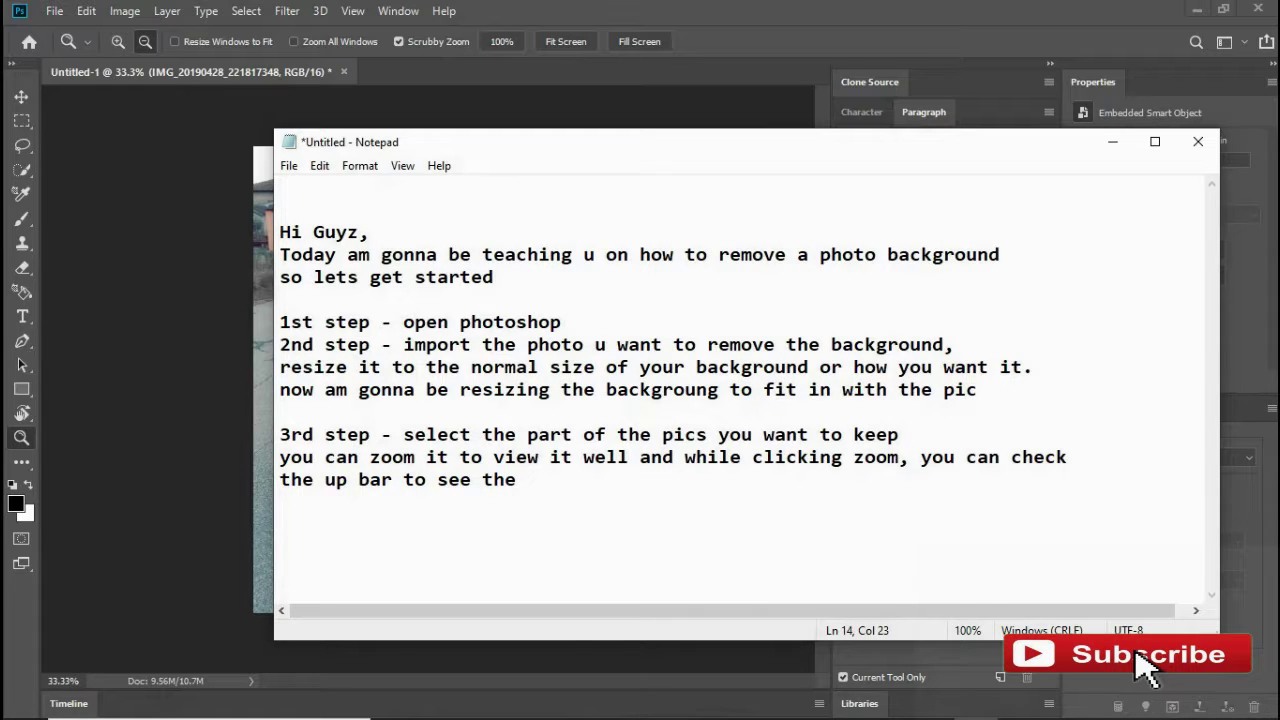
type("zoom in and out optio")
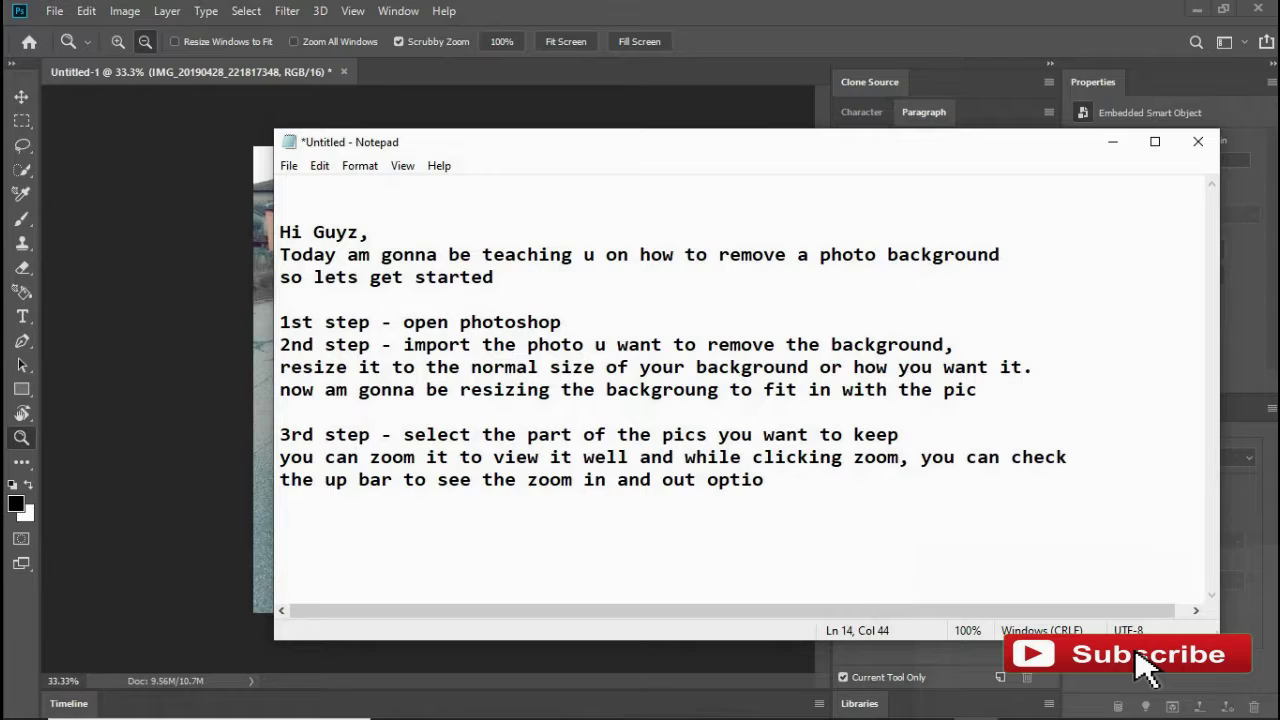
type("n (follow my m")
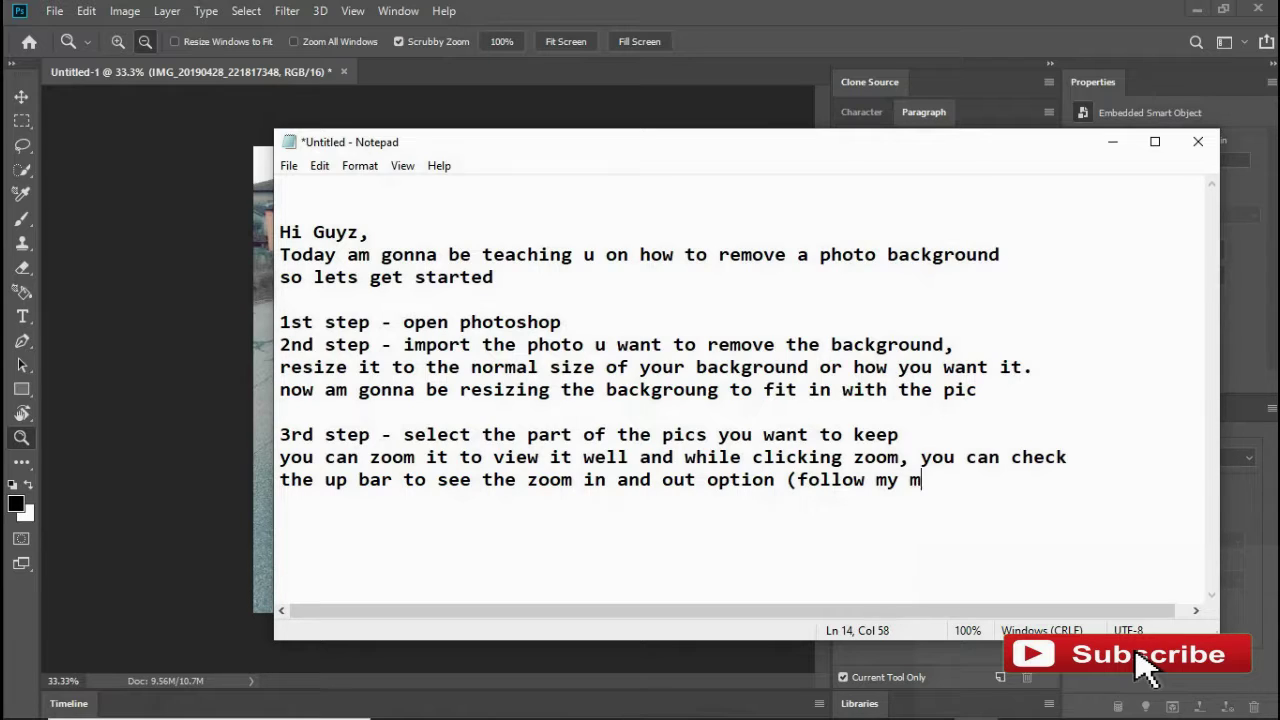
type("ouse)")
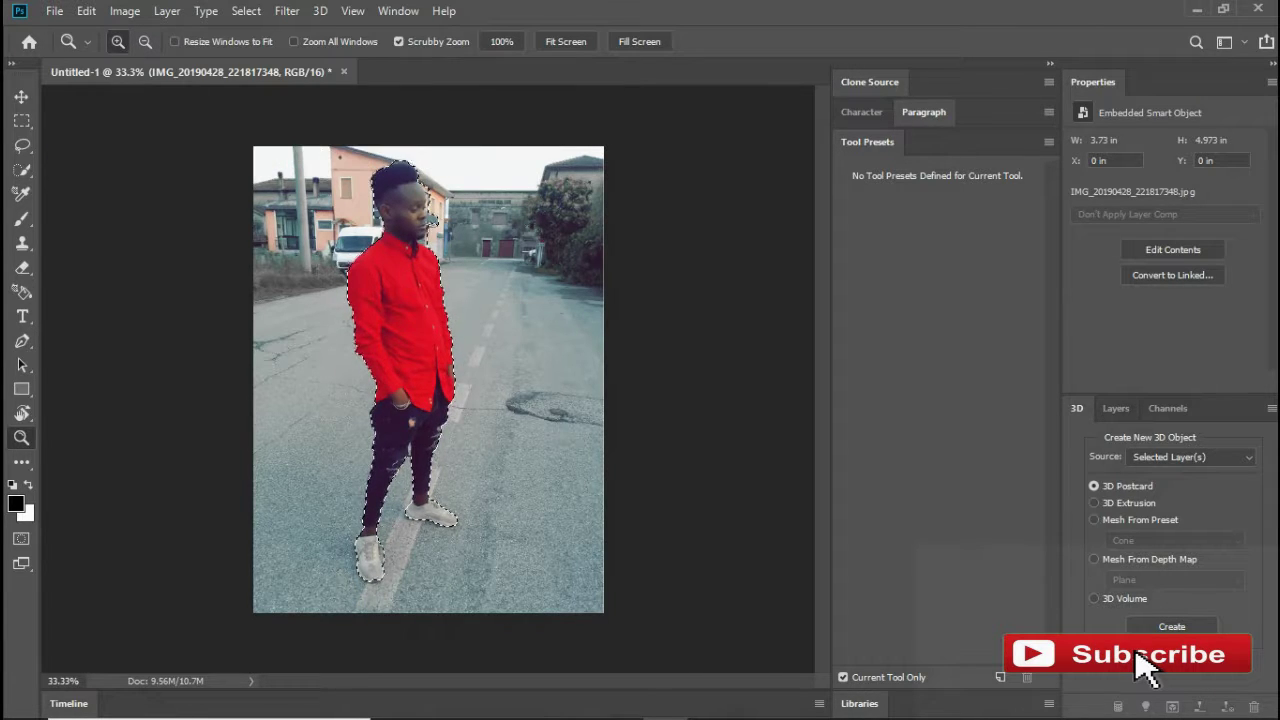
- Switch to Photoshop and zoom in to 100% on the man's head and red shirt
key("ctrl+plus")
key("ctrl+plus")
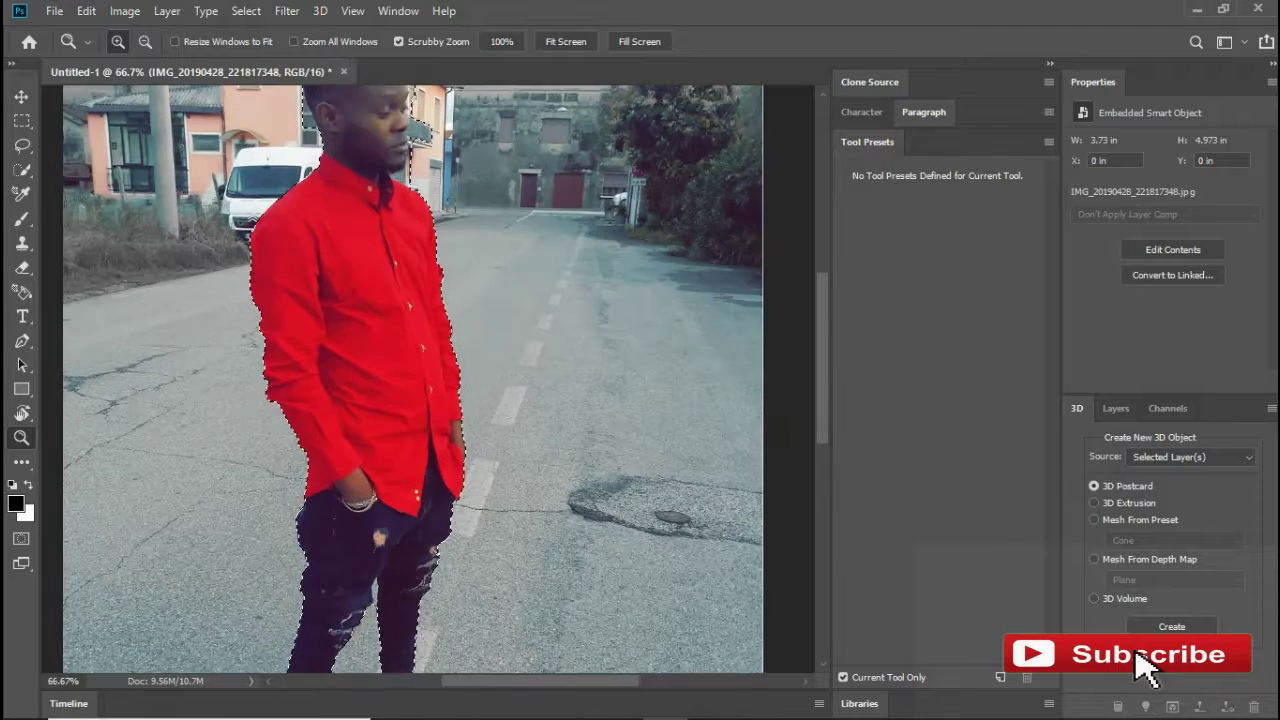
key("ctrl+plus")
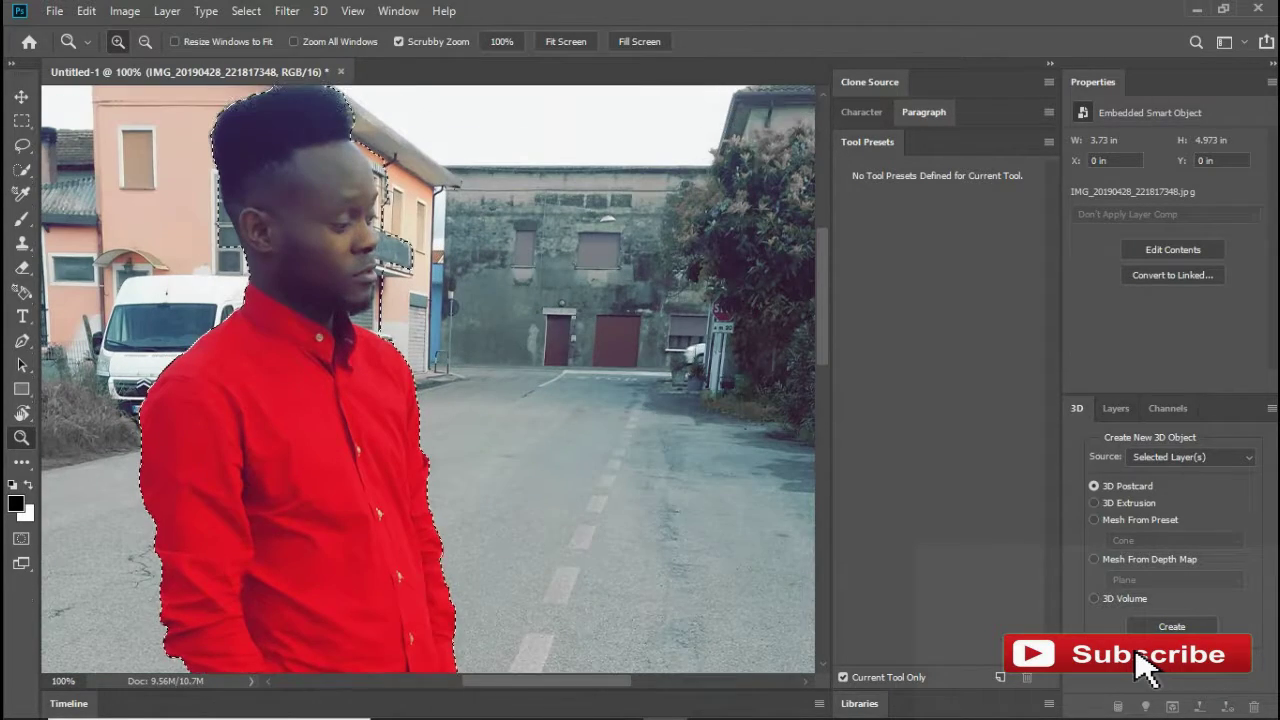
scroll(428, 383, "up", 1)
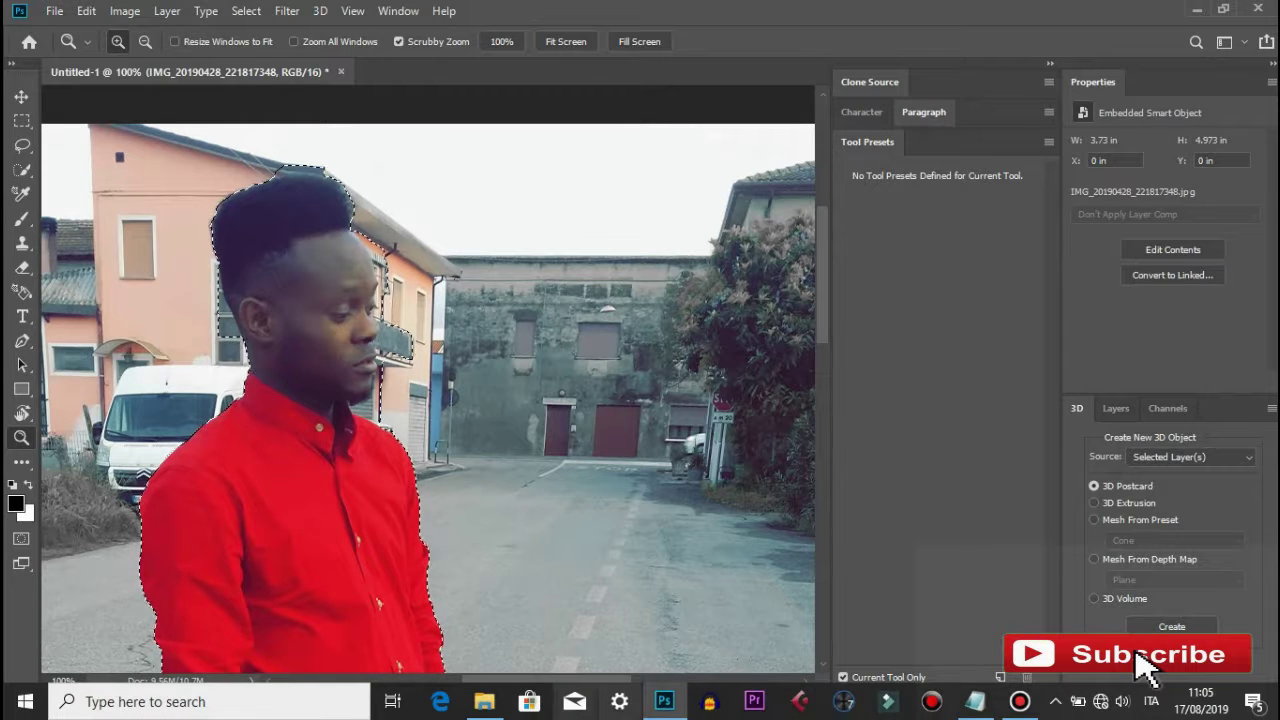
- In Notepad, add the line "now not to keep the unwanted part we need to remove it to make the pic neat"
left_click(975, 701)
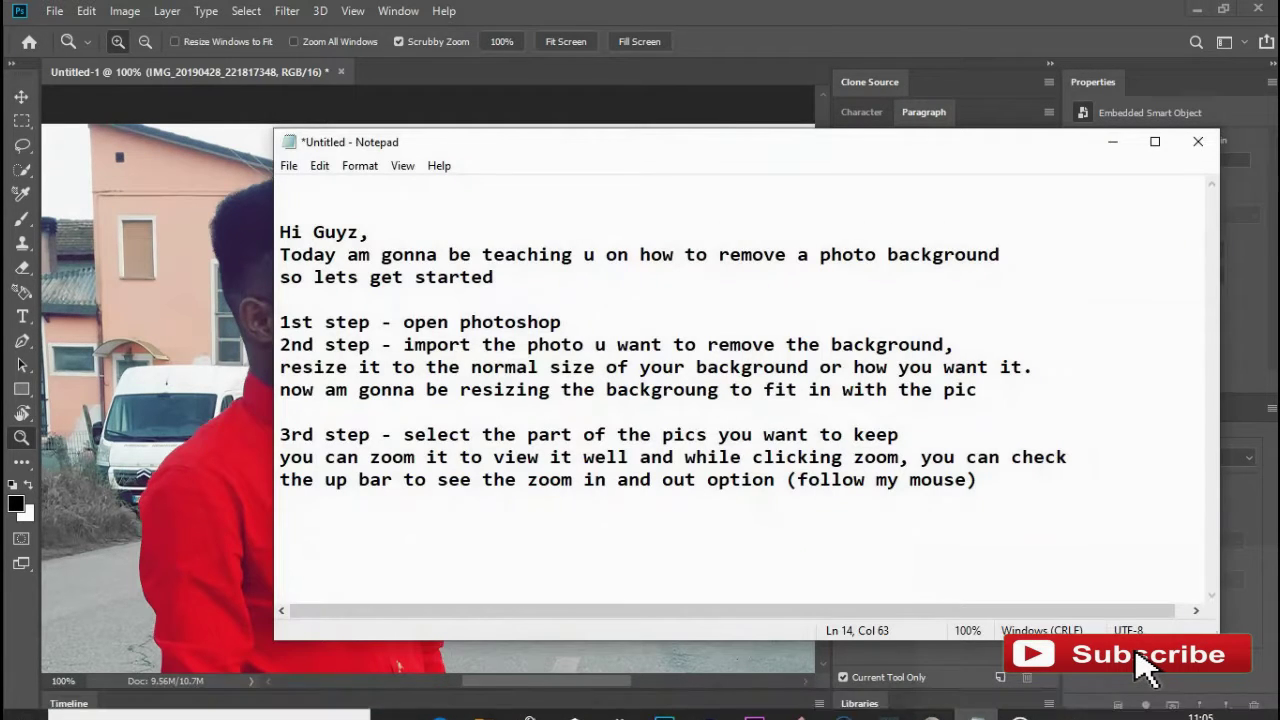
key("Return")
type("now ")
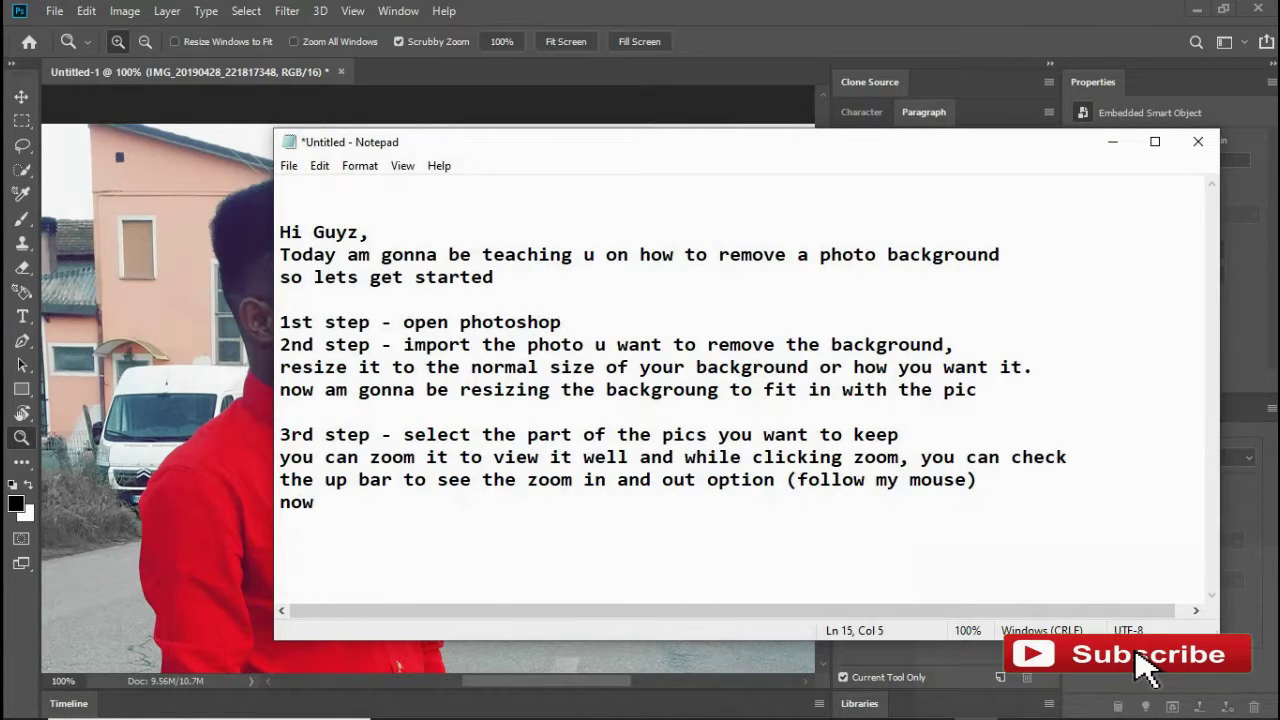
type("not to keep ")
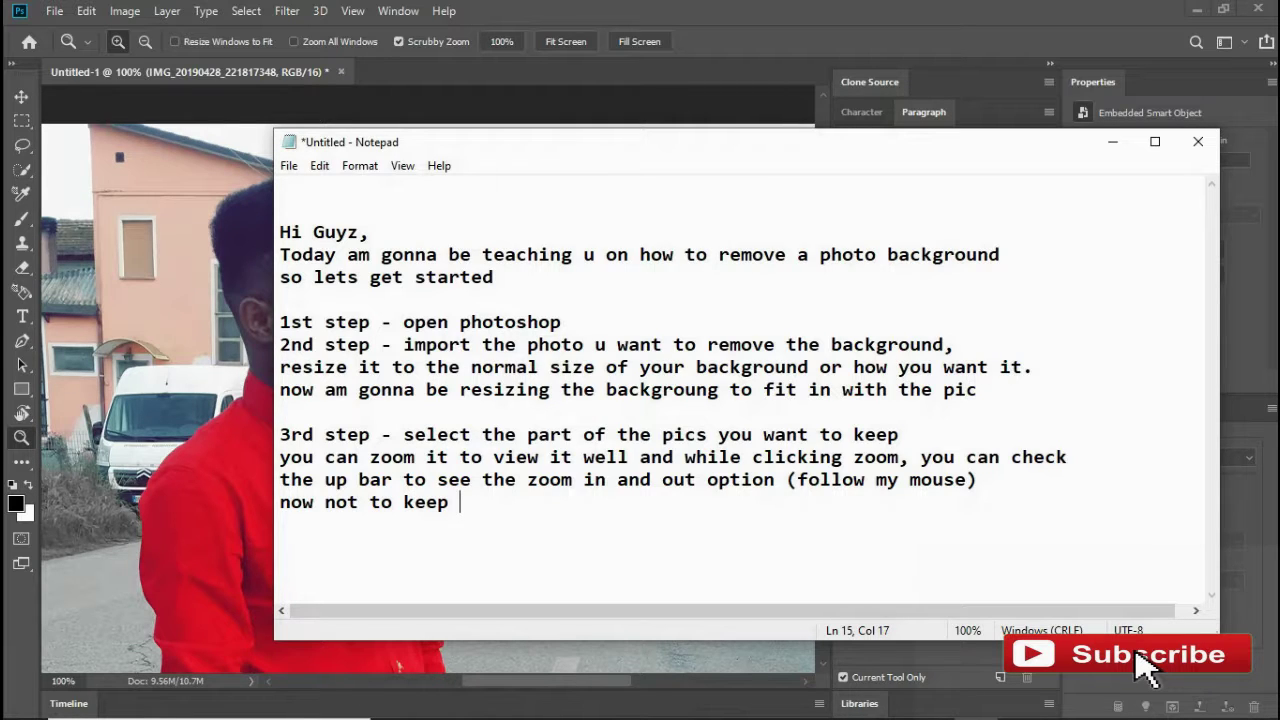
type("theunwanted part ")
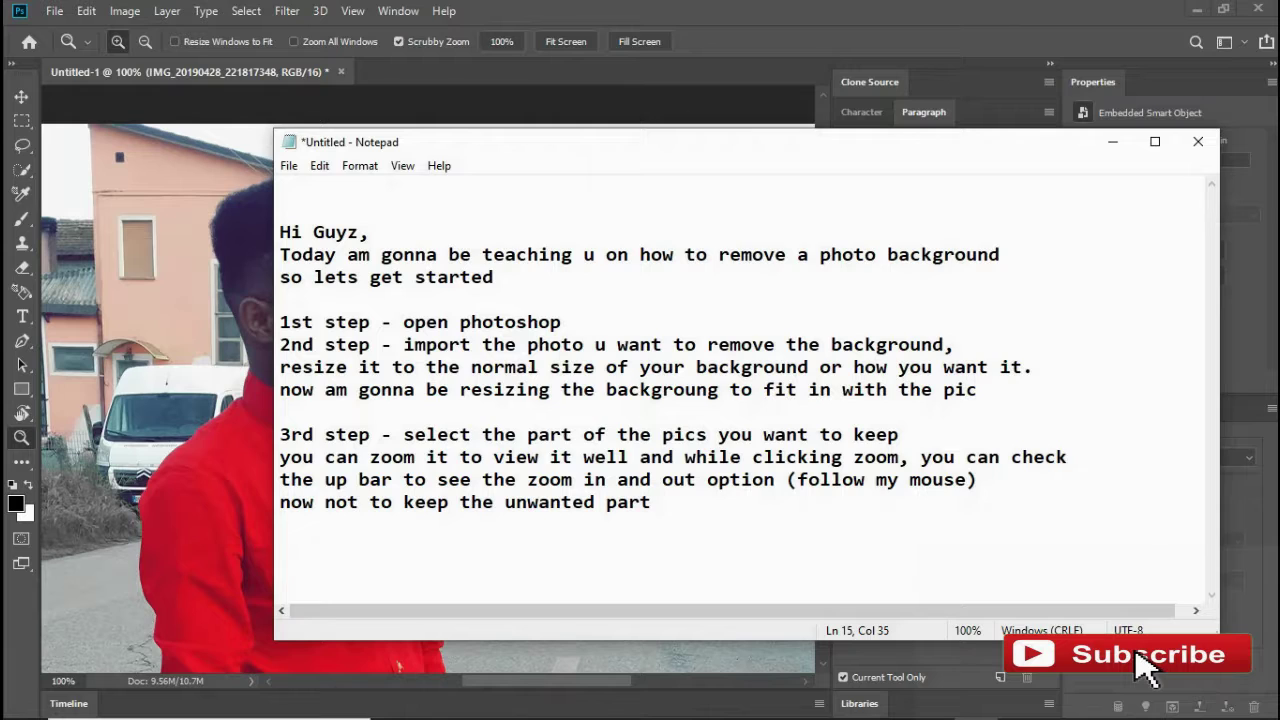
type("we need to ")
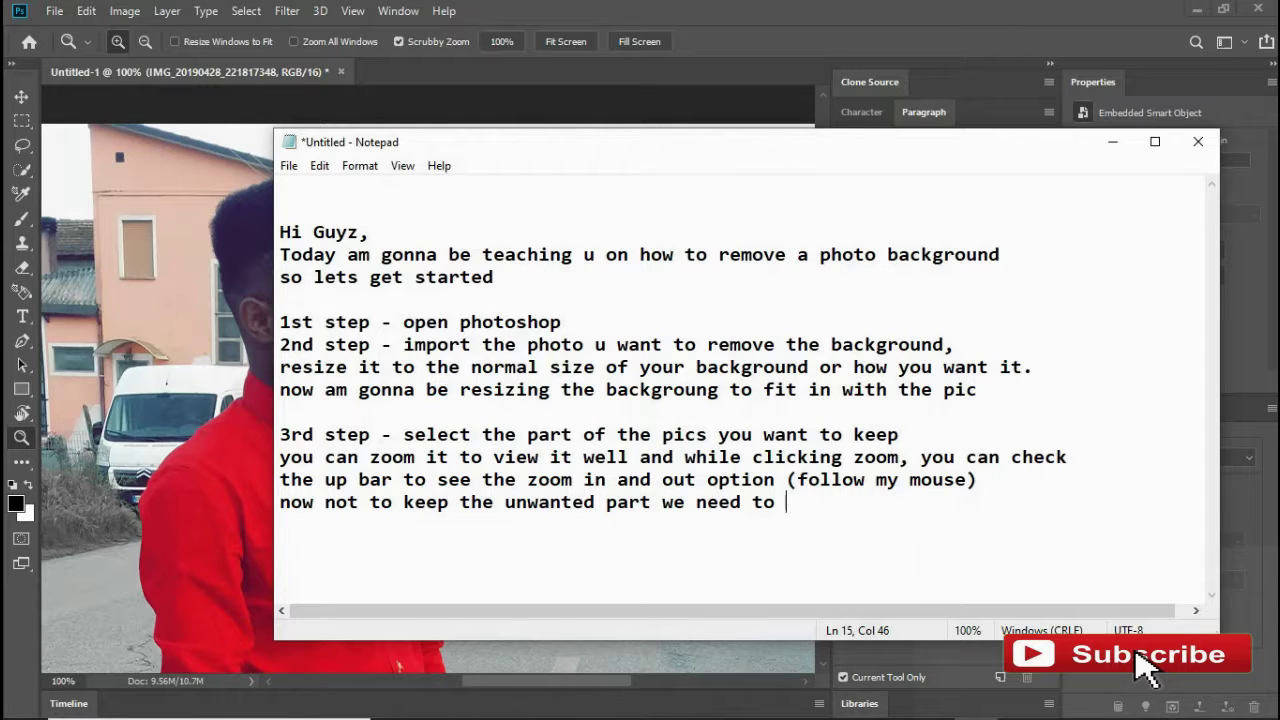
type("re")
key("BackSpace")
type("remove irt")
key("BackSpace")
type("t to")
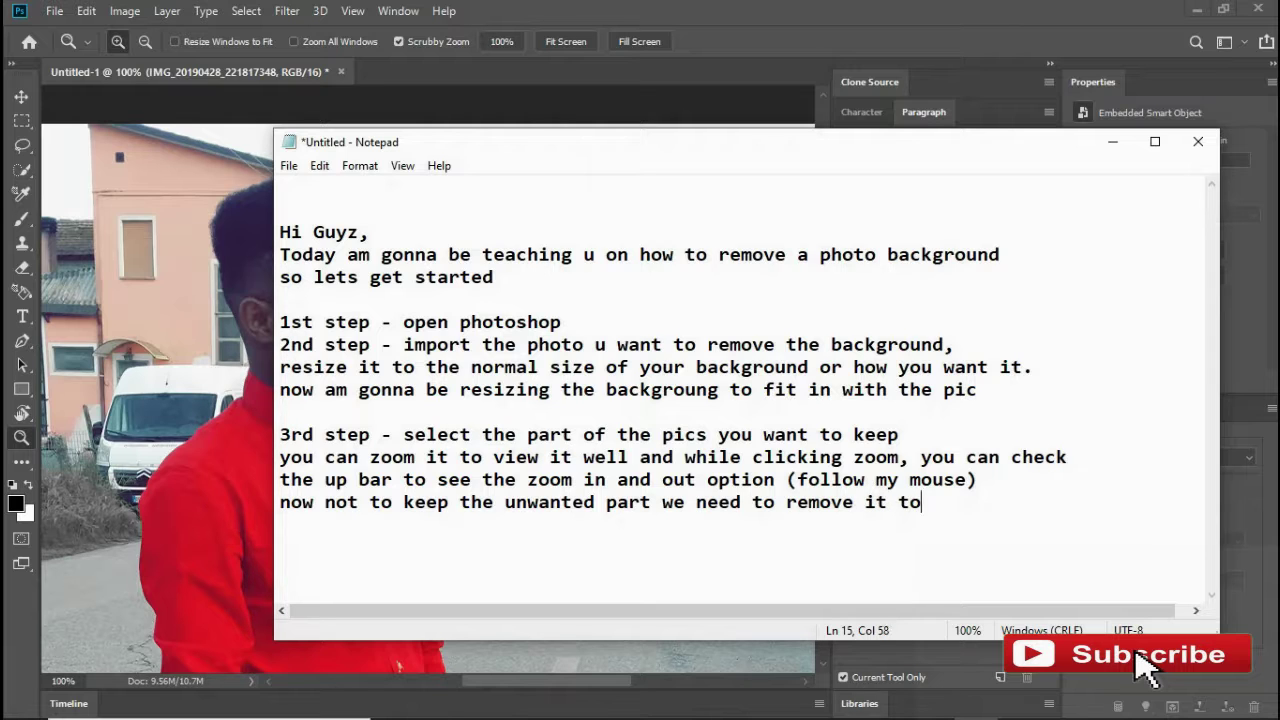
type(" make the pic neat")
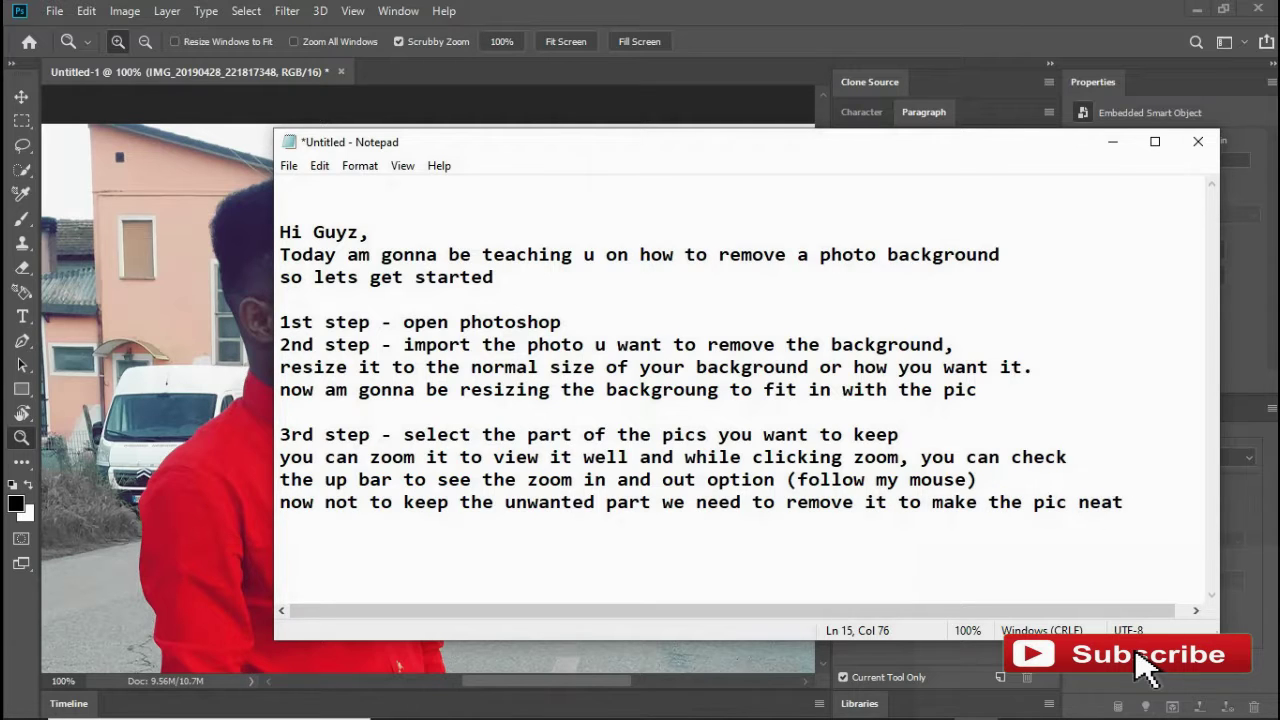
- Back in Photoshop at 100% zoom, set the Quick Selection tool to subtract mode with a 20 px brush
key("alt+Tab")
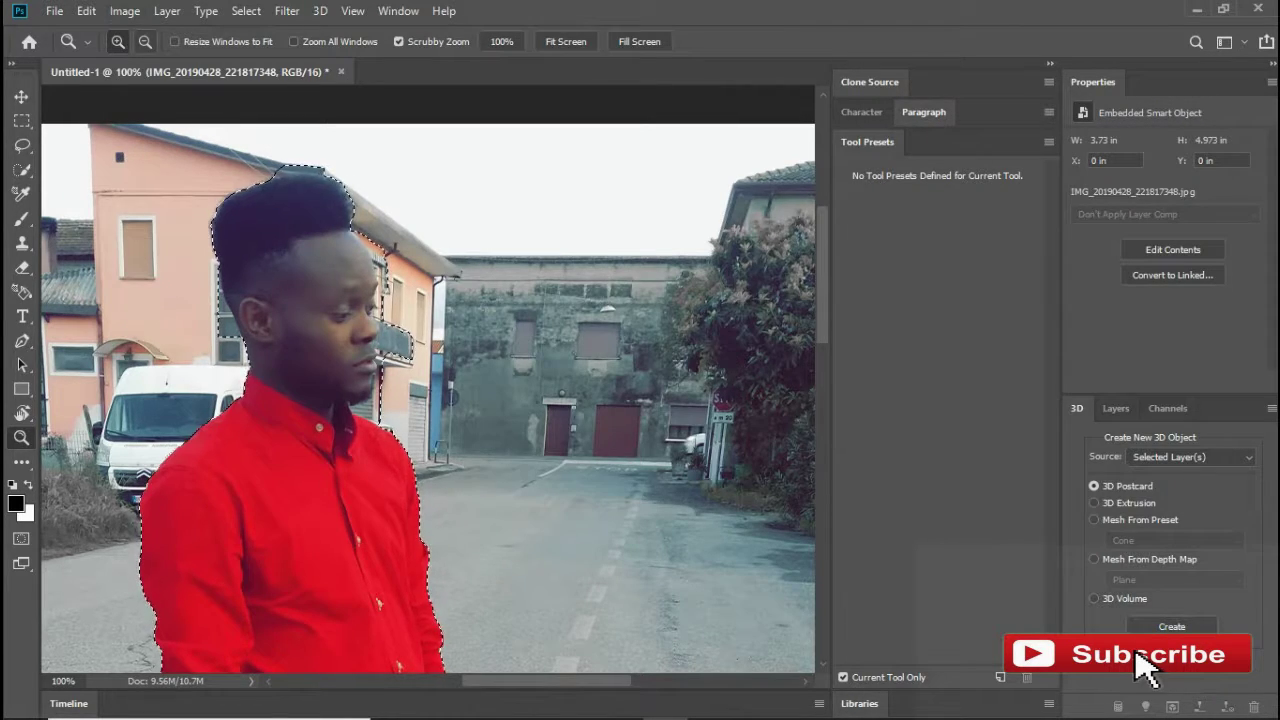
key("ctrl+minus")
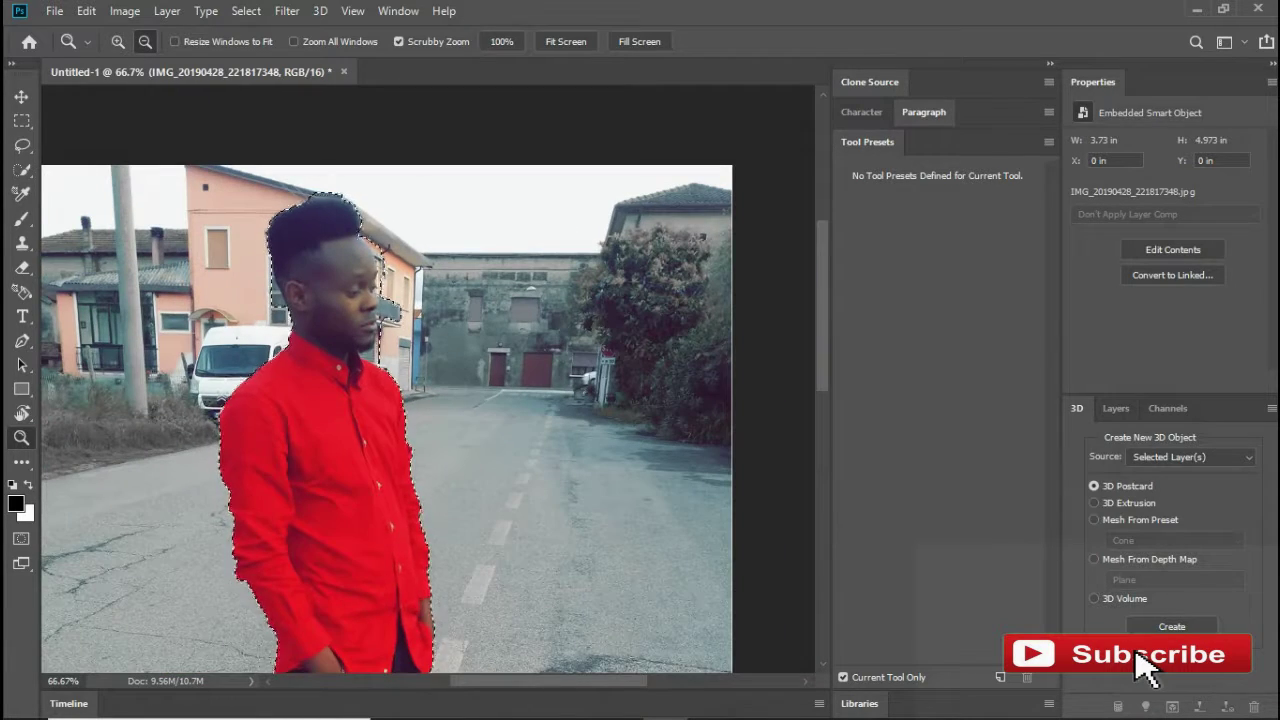
left_click(22, 170)
left_click(22, 438)
left_click(118, 42)
left_click(445, 325)
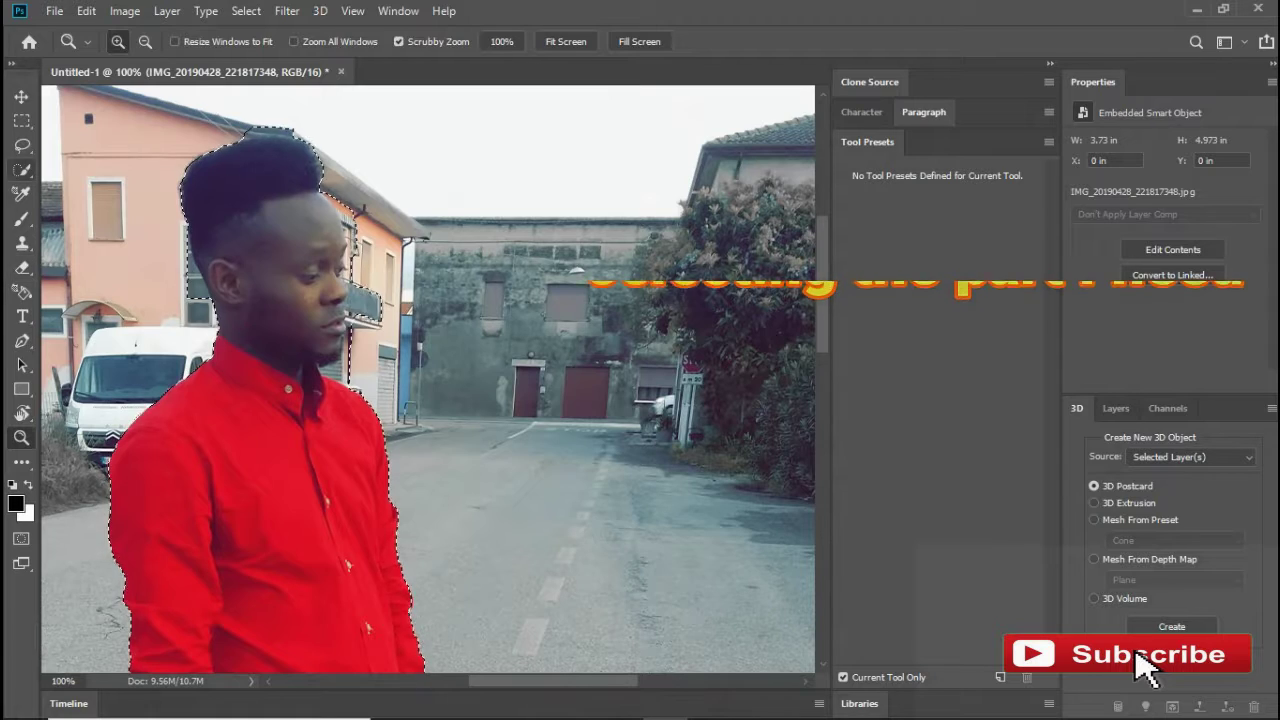
left_click(22, 170)
left_click(177, 42)
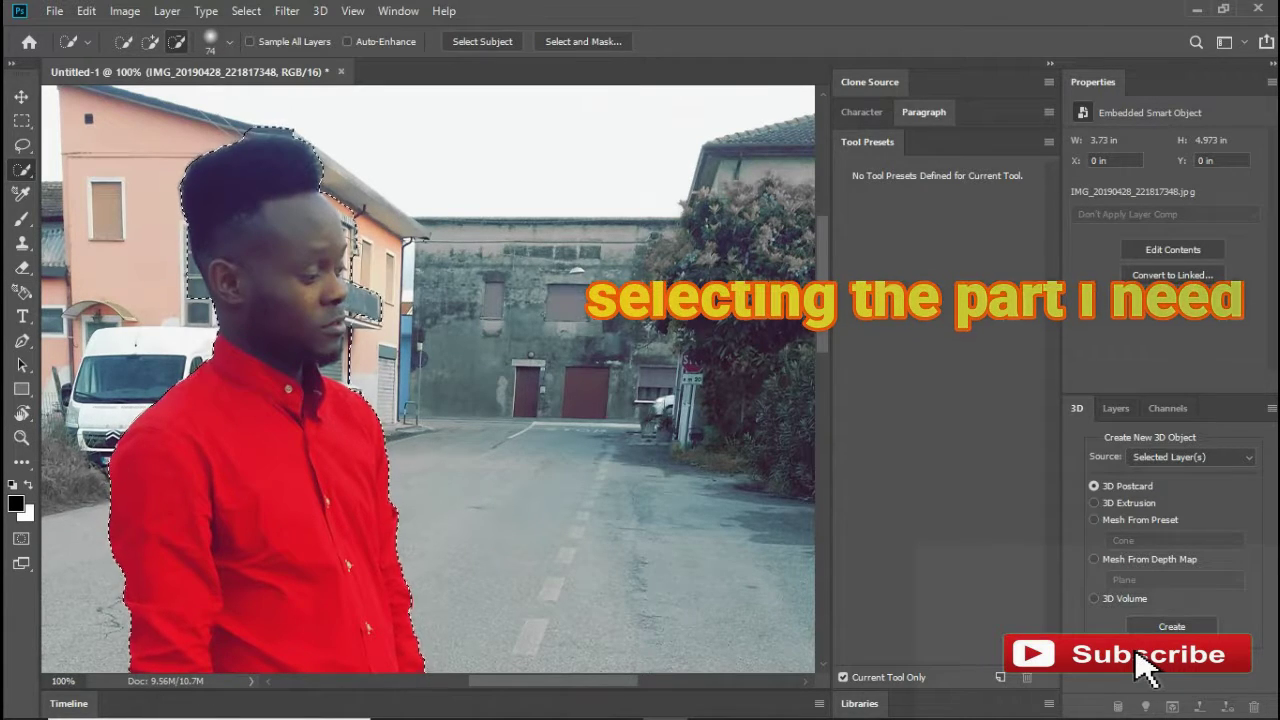
left_click(229, 42)
left_click_drag(190, 96, 141, 96)
key("Return")
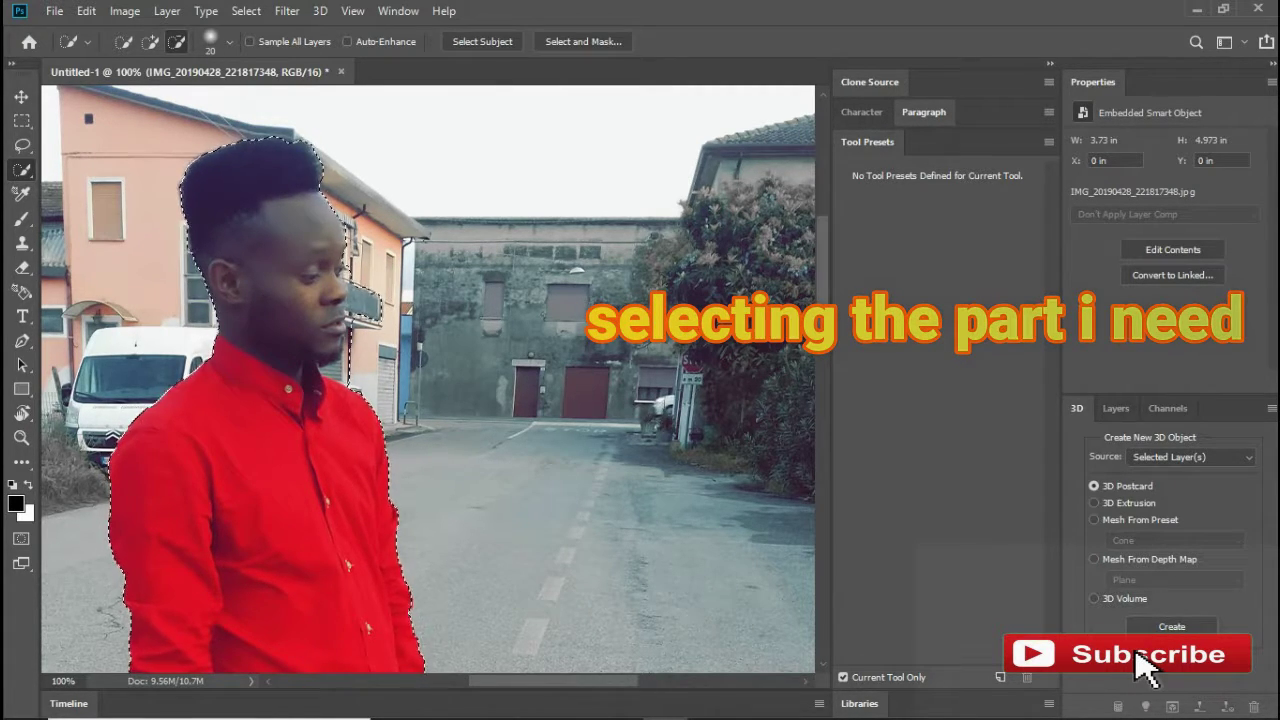
- Subtract the building beside the man's face and the road between his legs from the selection, and refine the edge around his shoes
left_click_drag(366, 304, 345, 366)
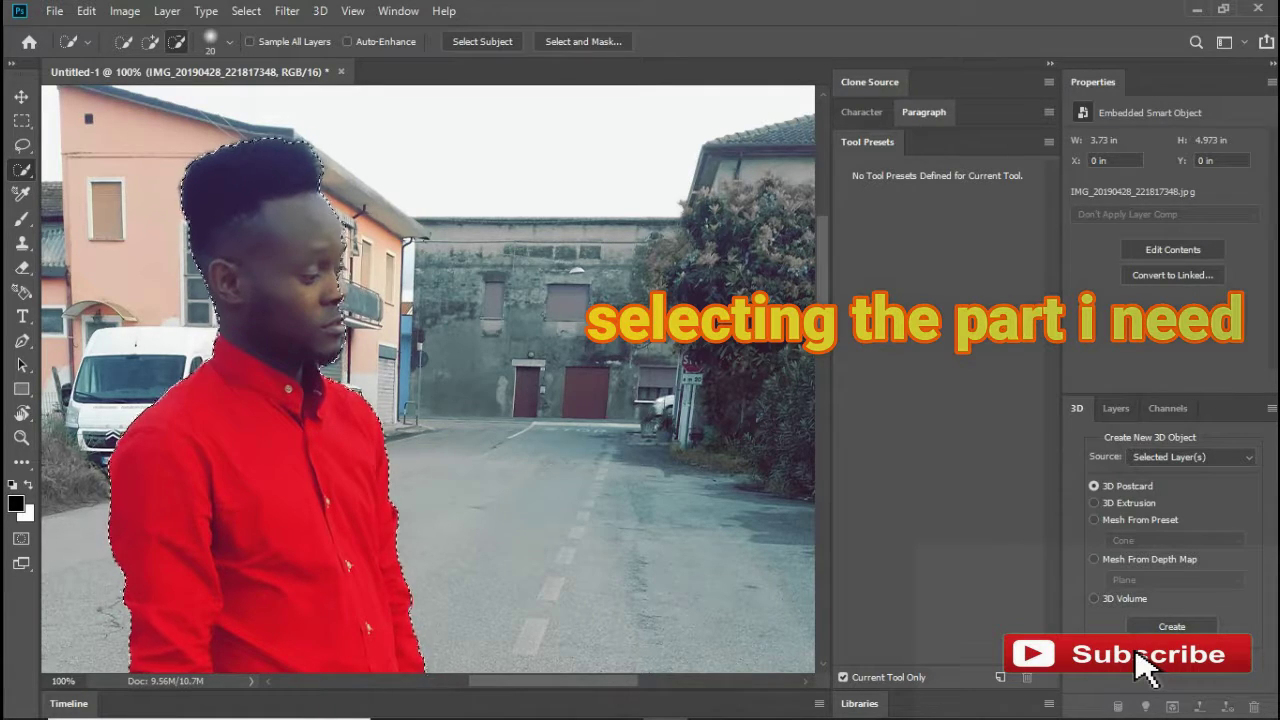
scroll(430, 378, "down", 1)
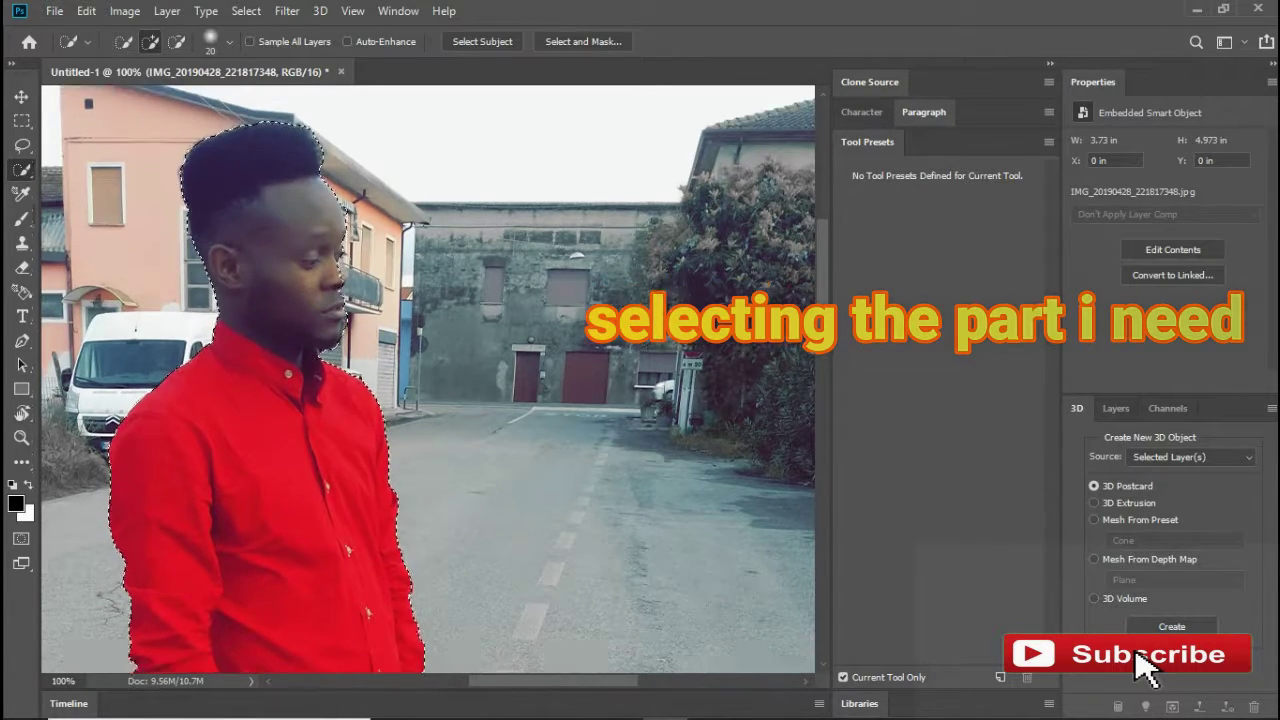
scroll(428, 378, "down", 10)
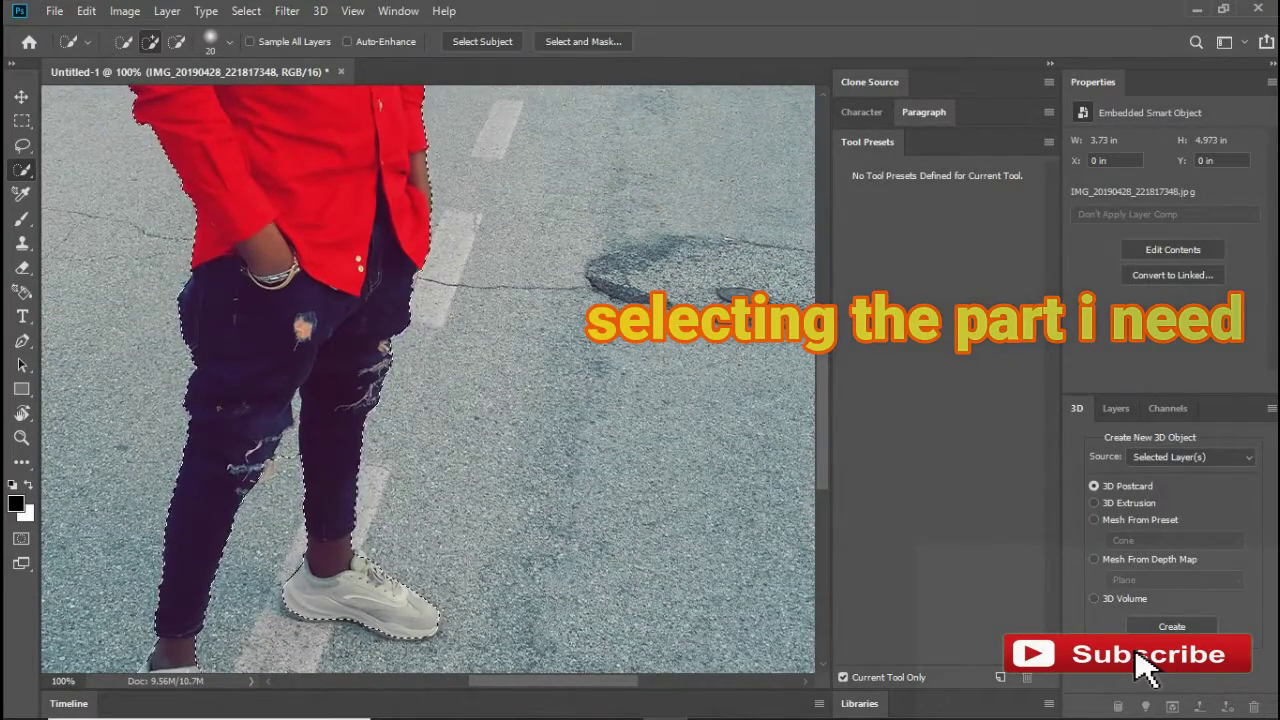
scroll(428, 378, "down", 5)
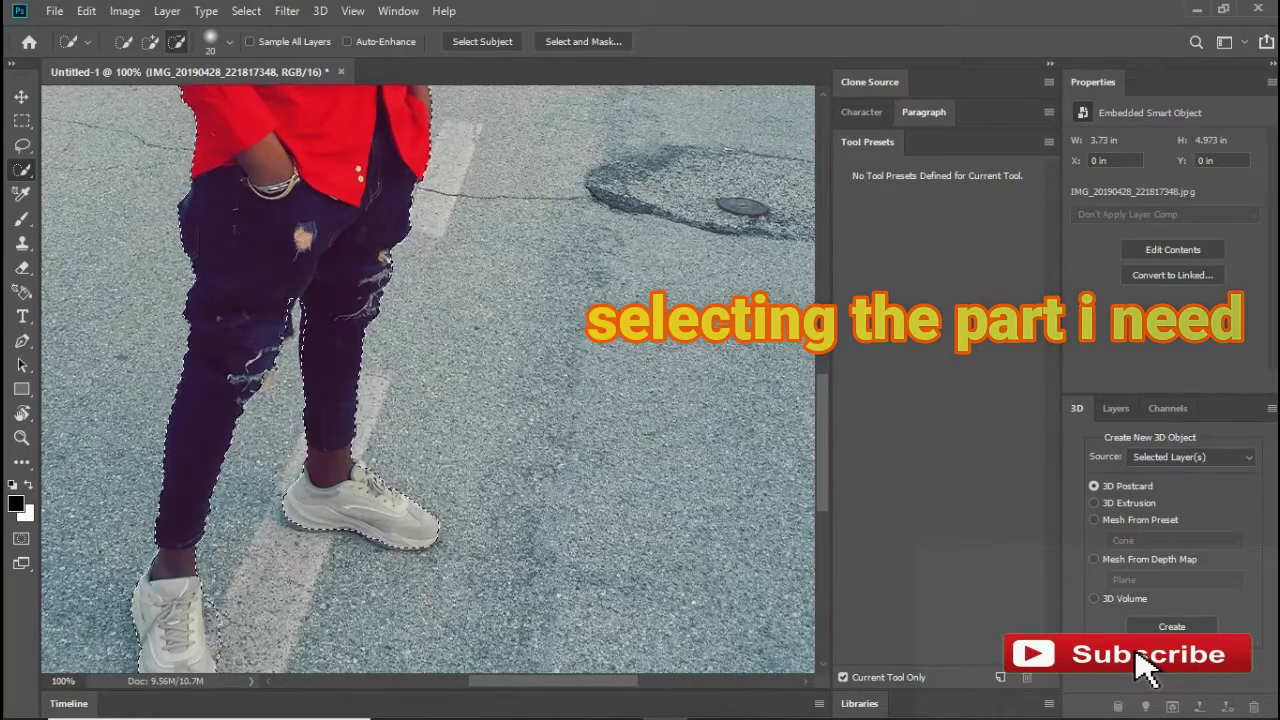
scroll(428, 380, "down", 1)
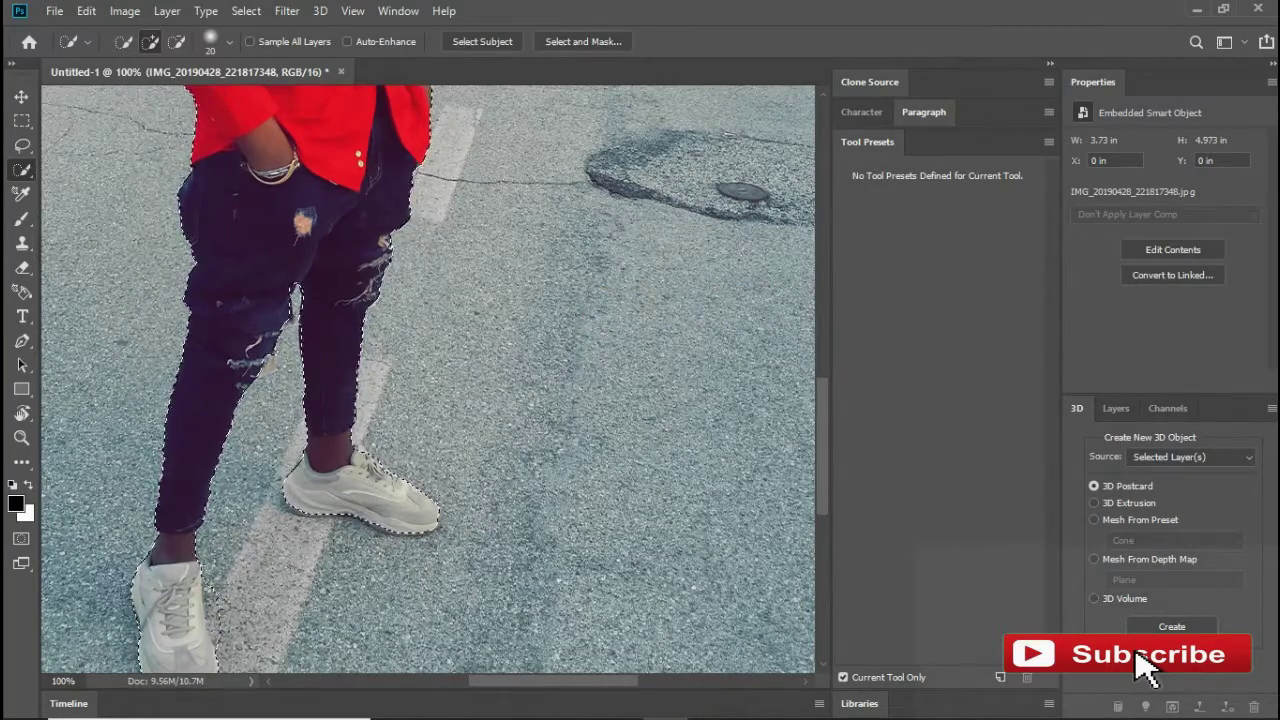
key("shift")
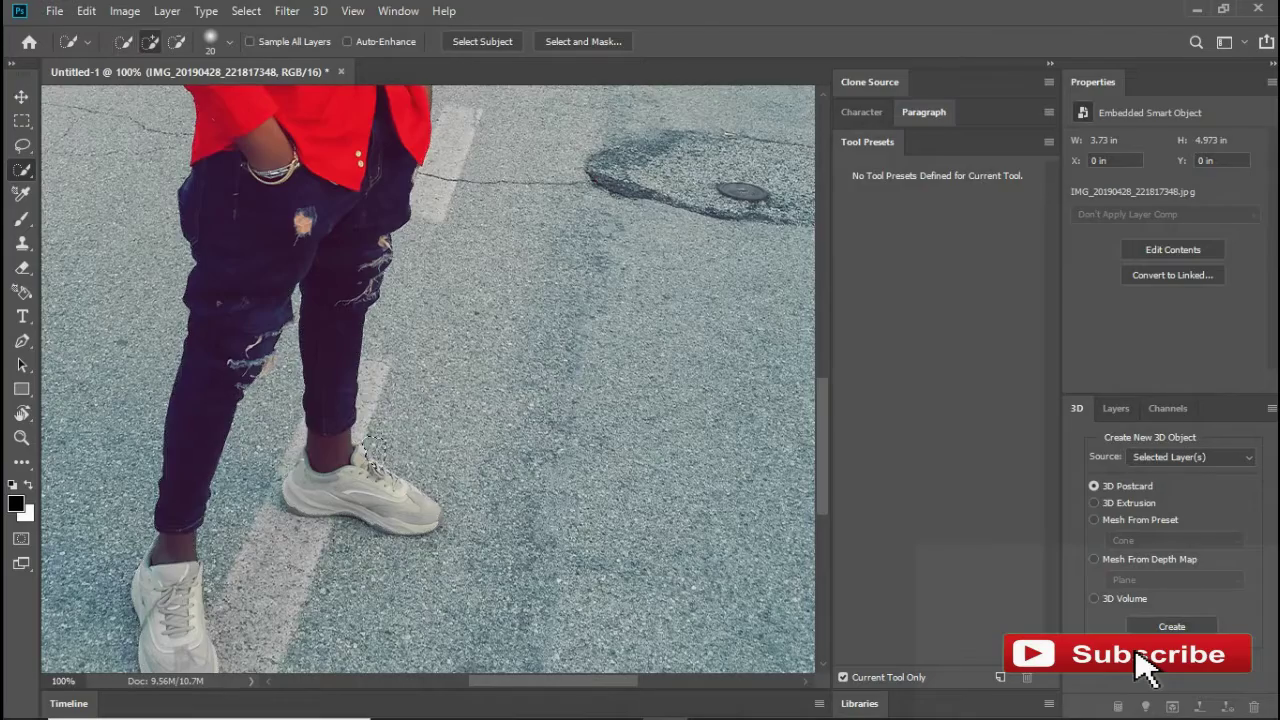
key("alt")
scroll(434, 380, "down", 2)
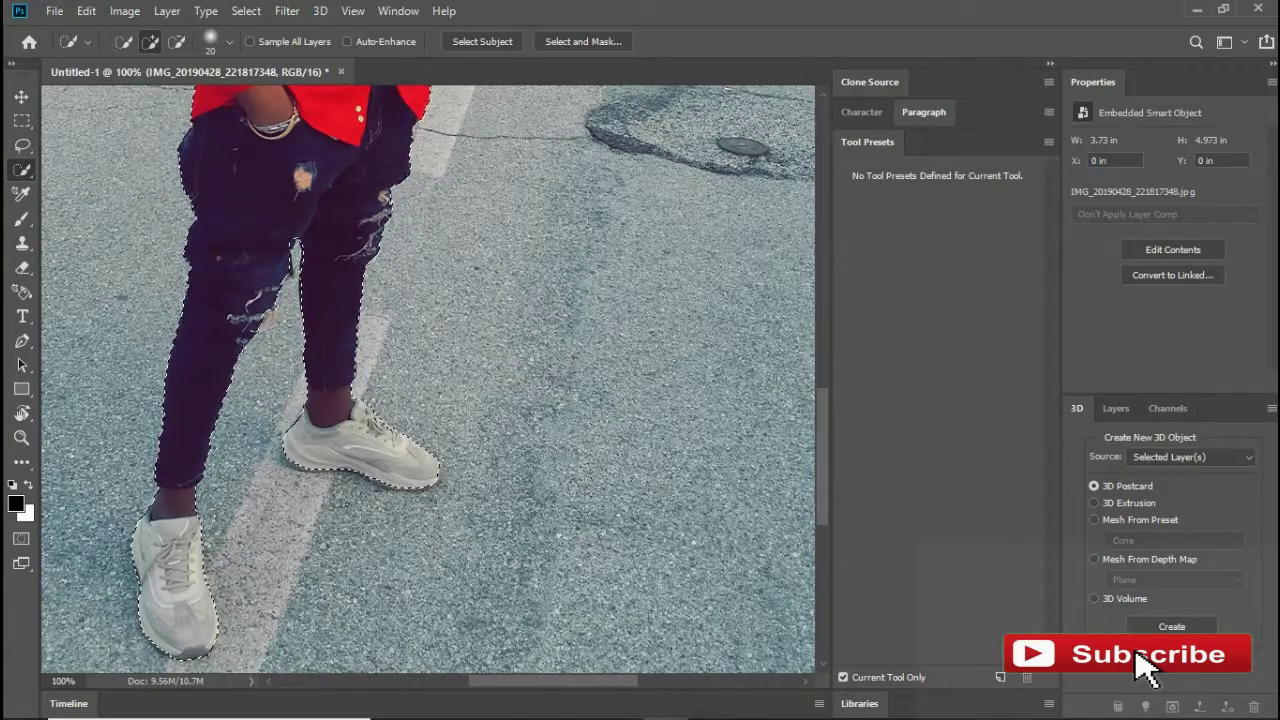
scroll(434, 380, "up", 6)
scroll(434, 380, "up", 8)
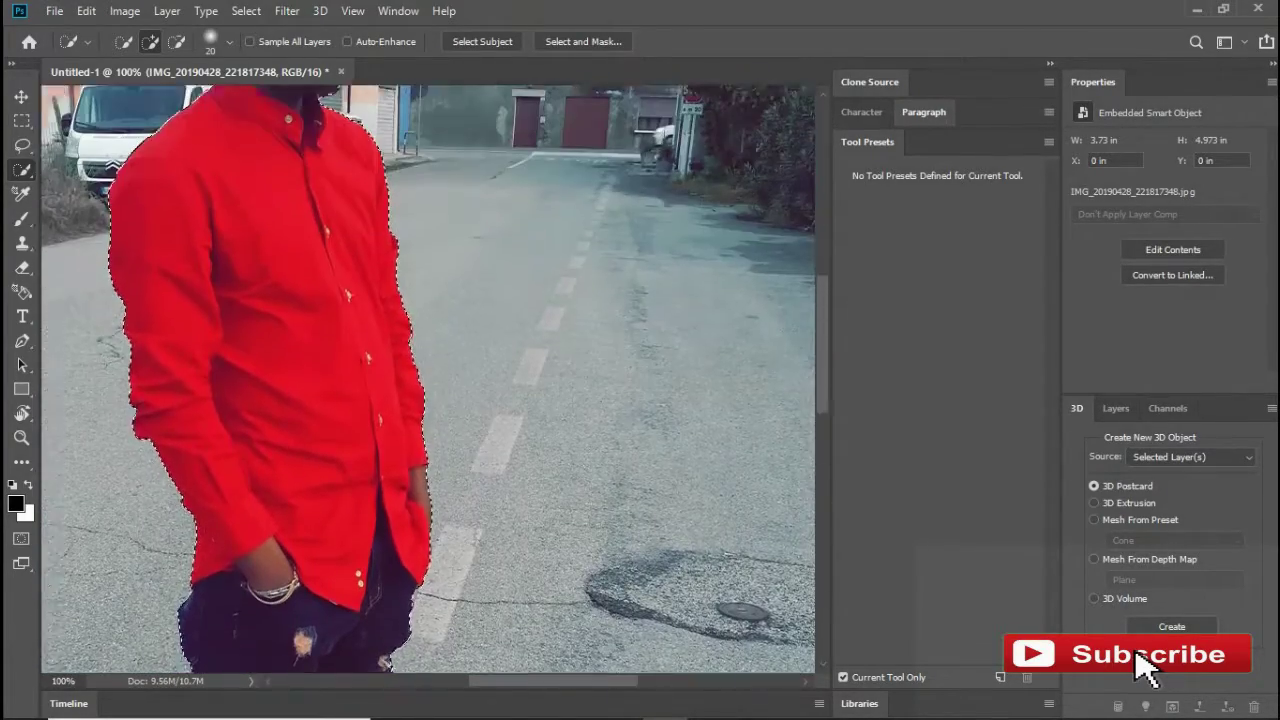
- In Notepad, add the line "when you made a mistake, you can easily click fn + z to correct it, then after select all perfectly"
key("alt+Tab")
type(".")
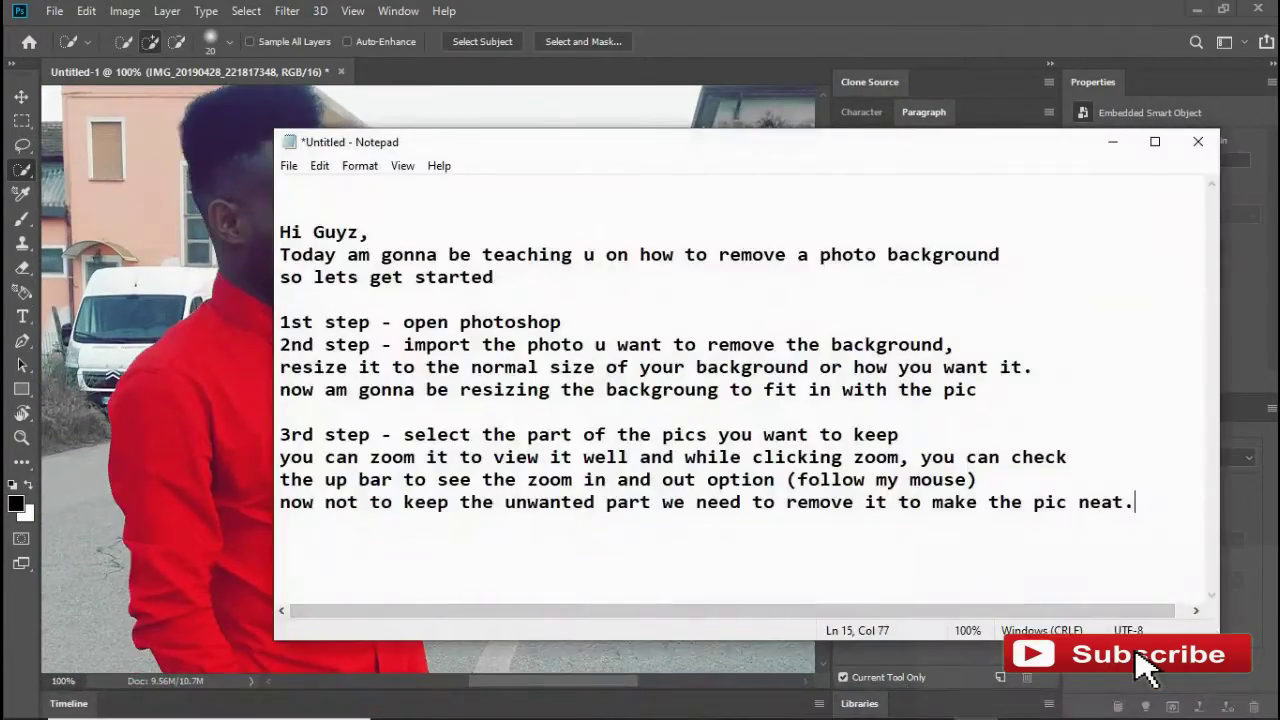
key("Return")
key("Return")
type("when you made a ")
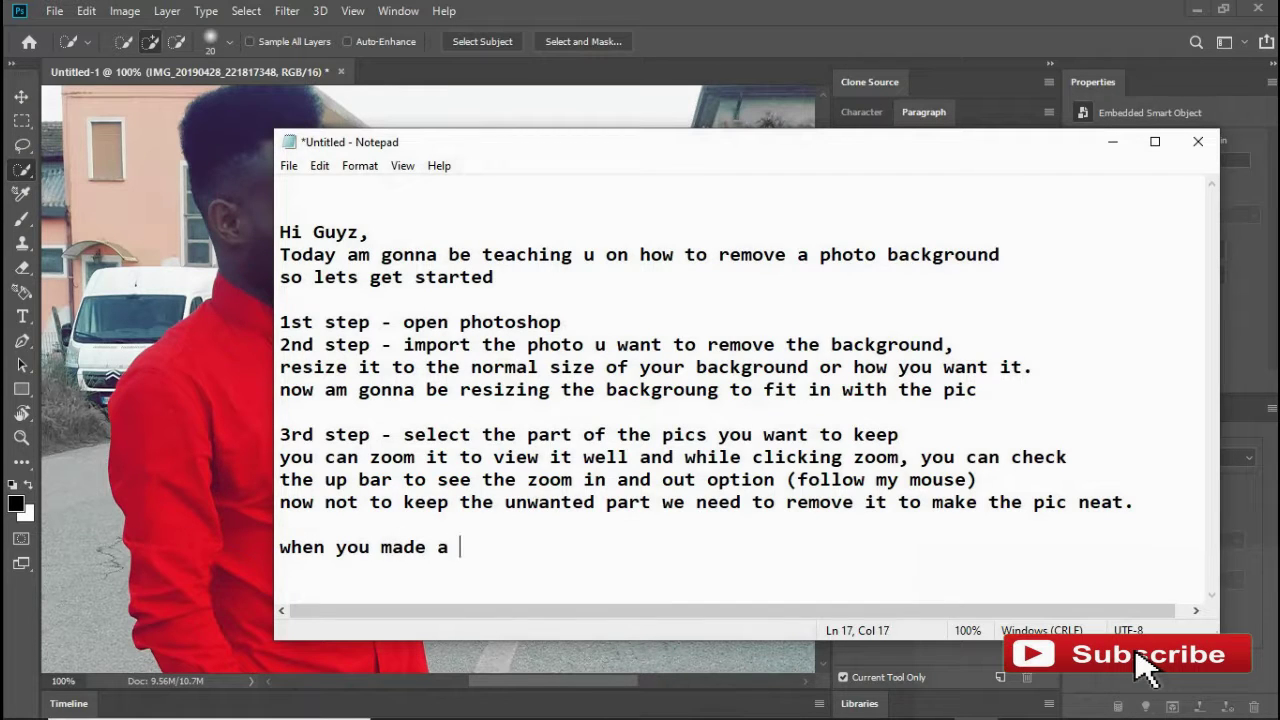
type("mistake, you can")
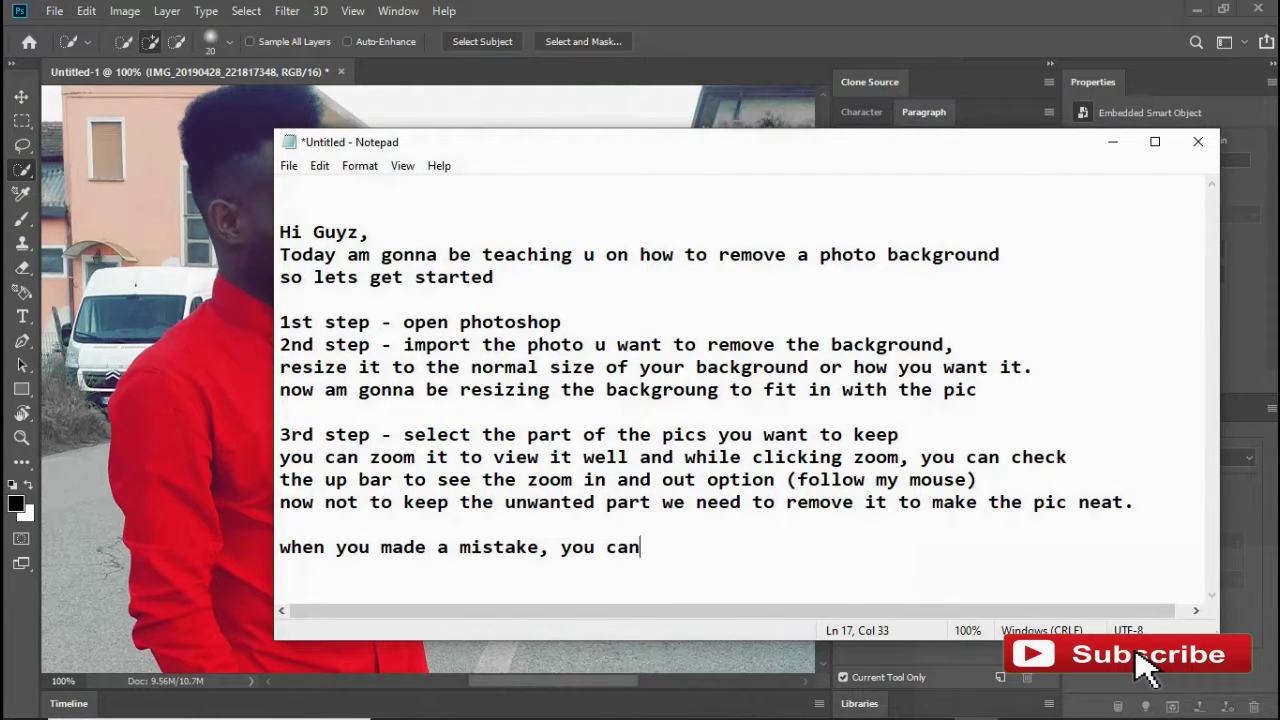
type(" easily click ")
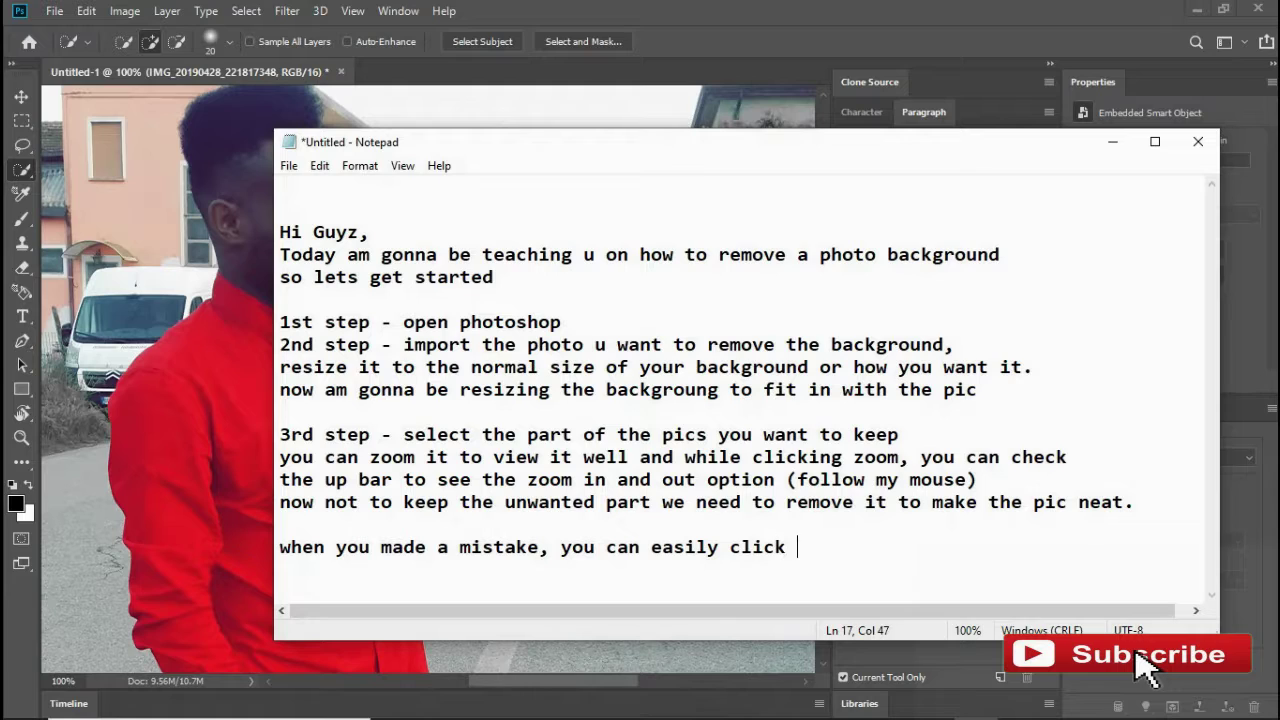
type("fn + z to correct i it b")
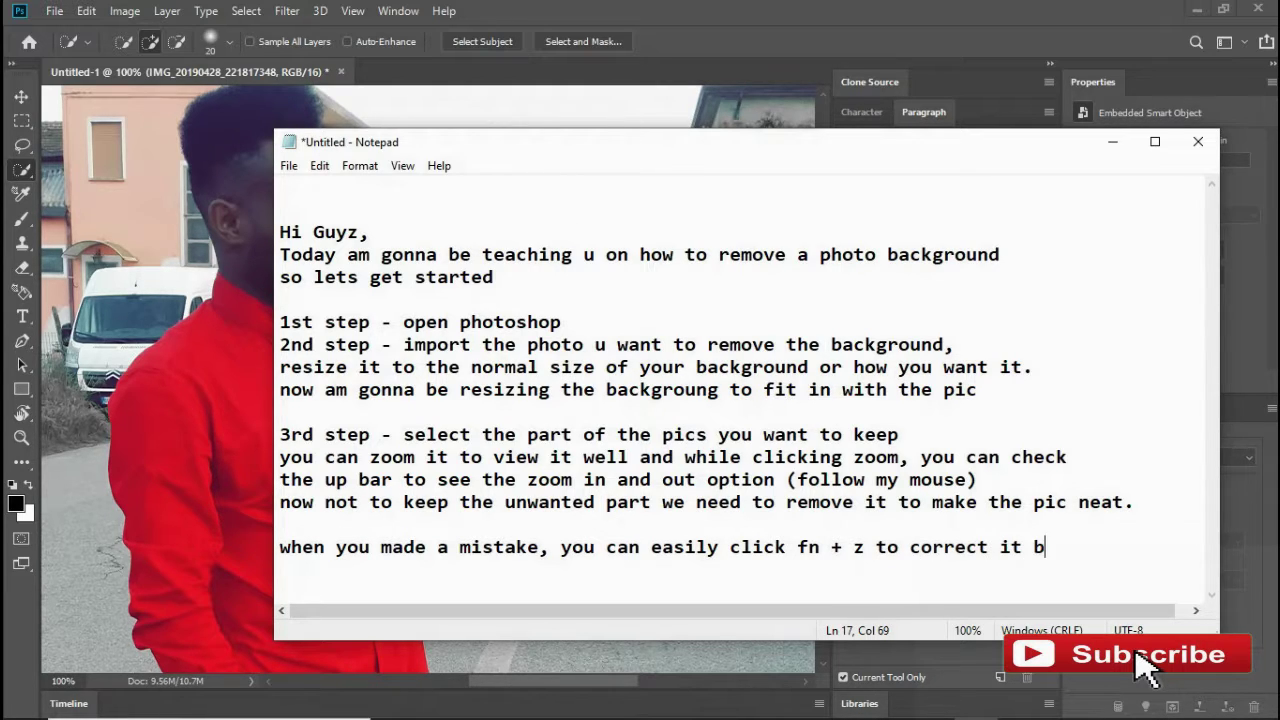
key("BackSpace")
key("BackSpace")
type(", then after select")
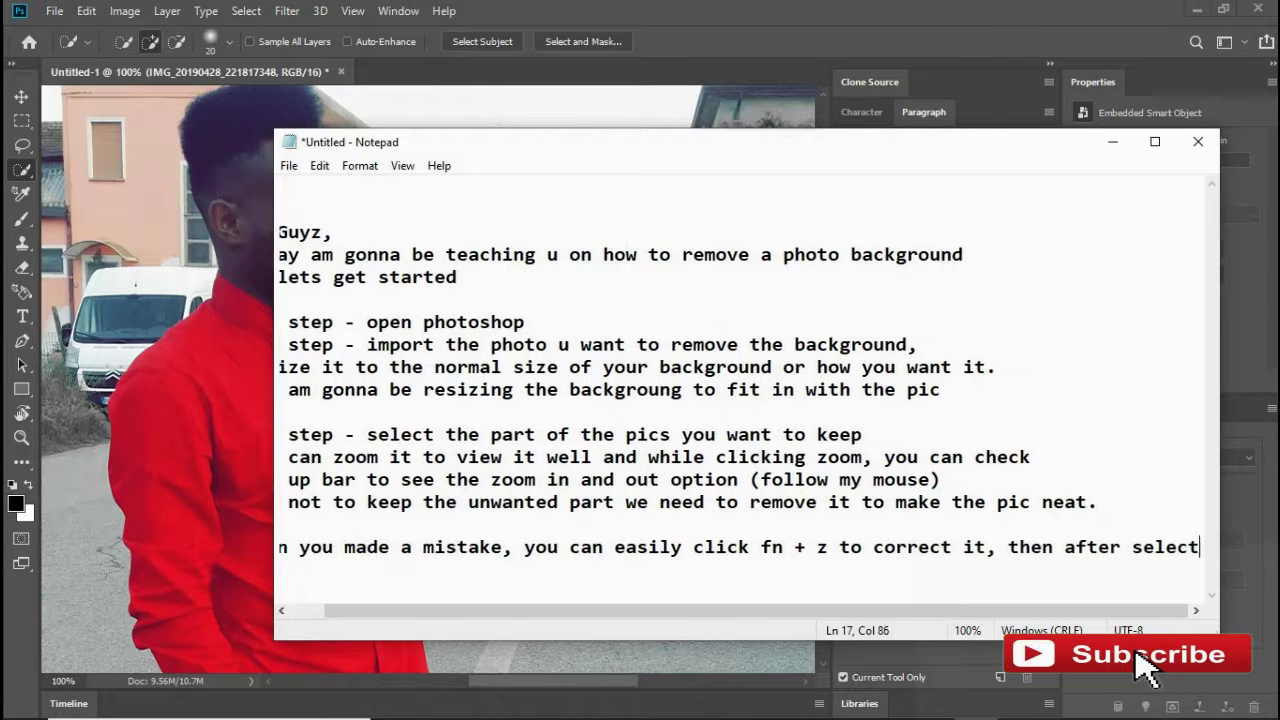
type(" all perfectly")
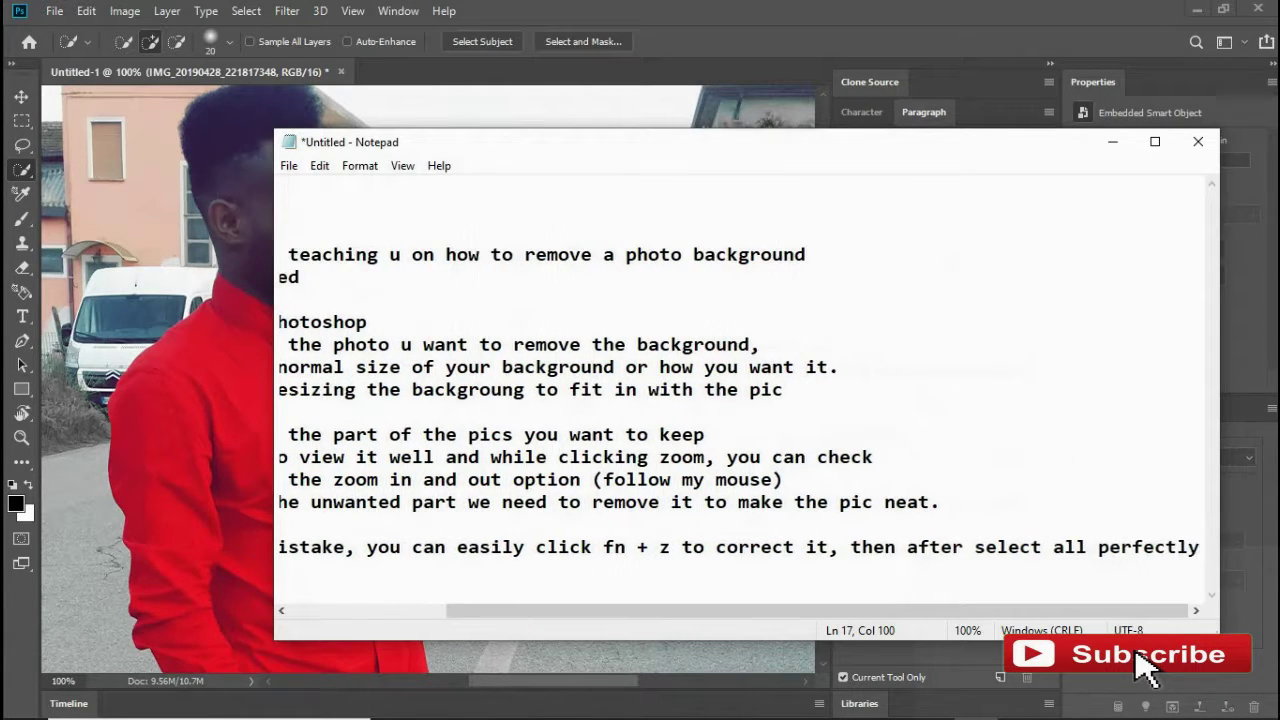
- Add the line "we move to the next step" directly below the note about correcting mistakes
key("Return")
type("we")
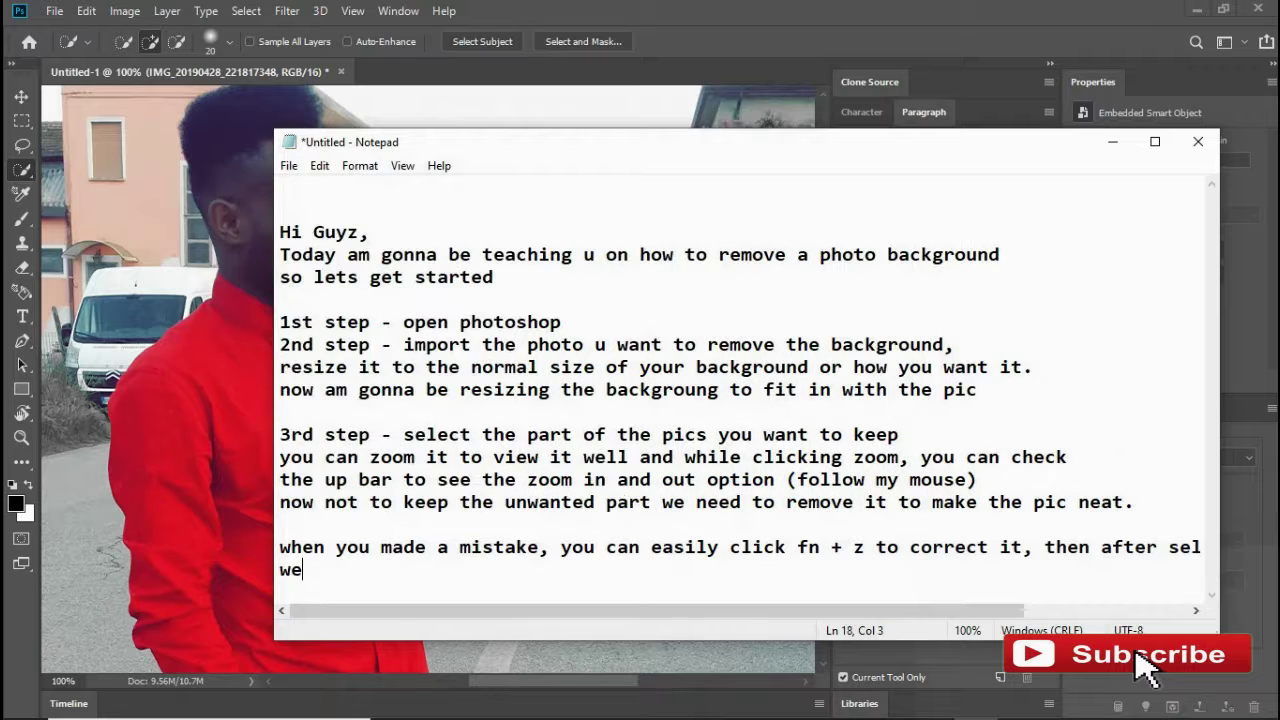
type(" move to the next step")
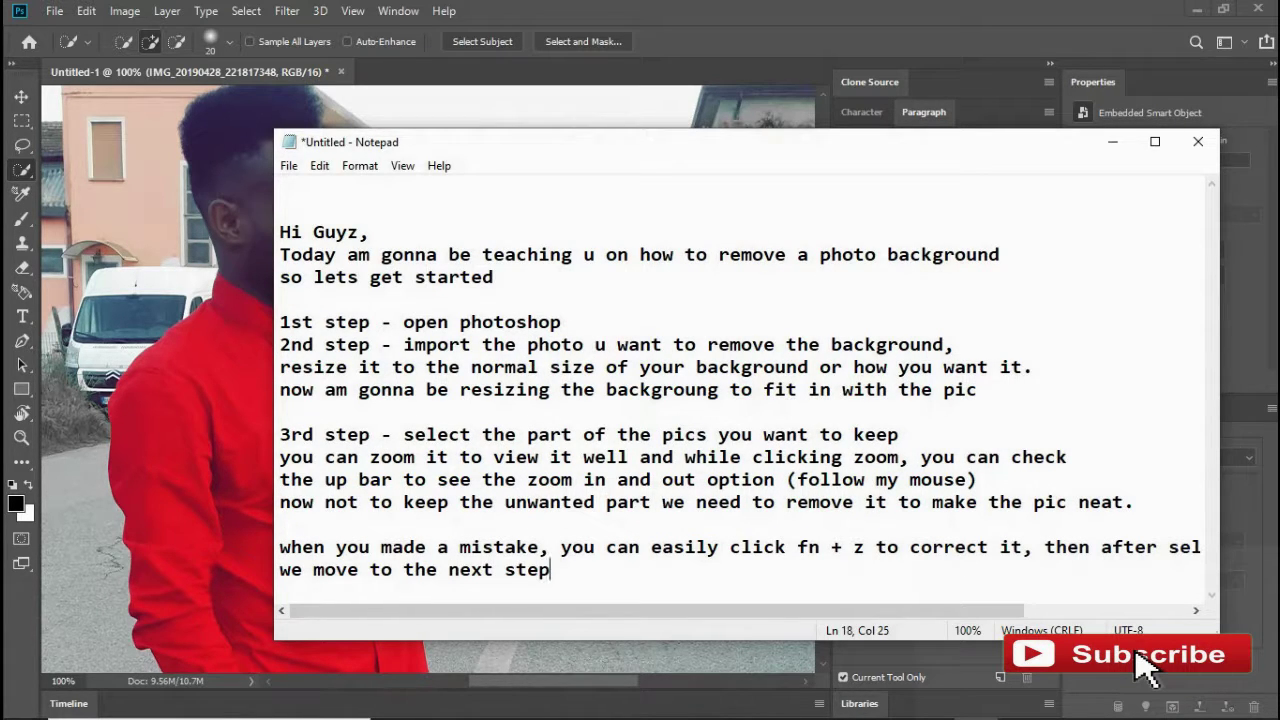
- Switch to Photoshop and show the document's layer list in place of the 3D settings
key("alt+Tab")
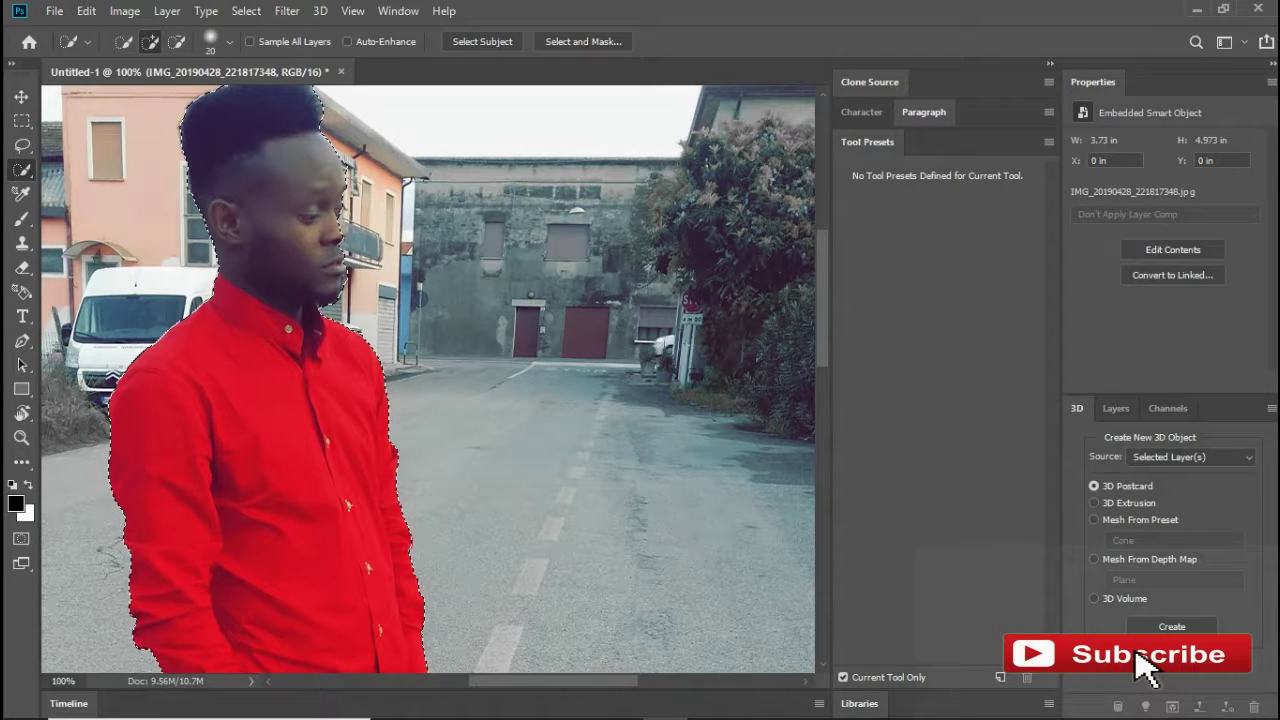
scroll(428, 378, "down", 1)
scroll(428, 378, "down", 5)
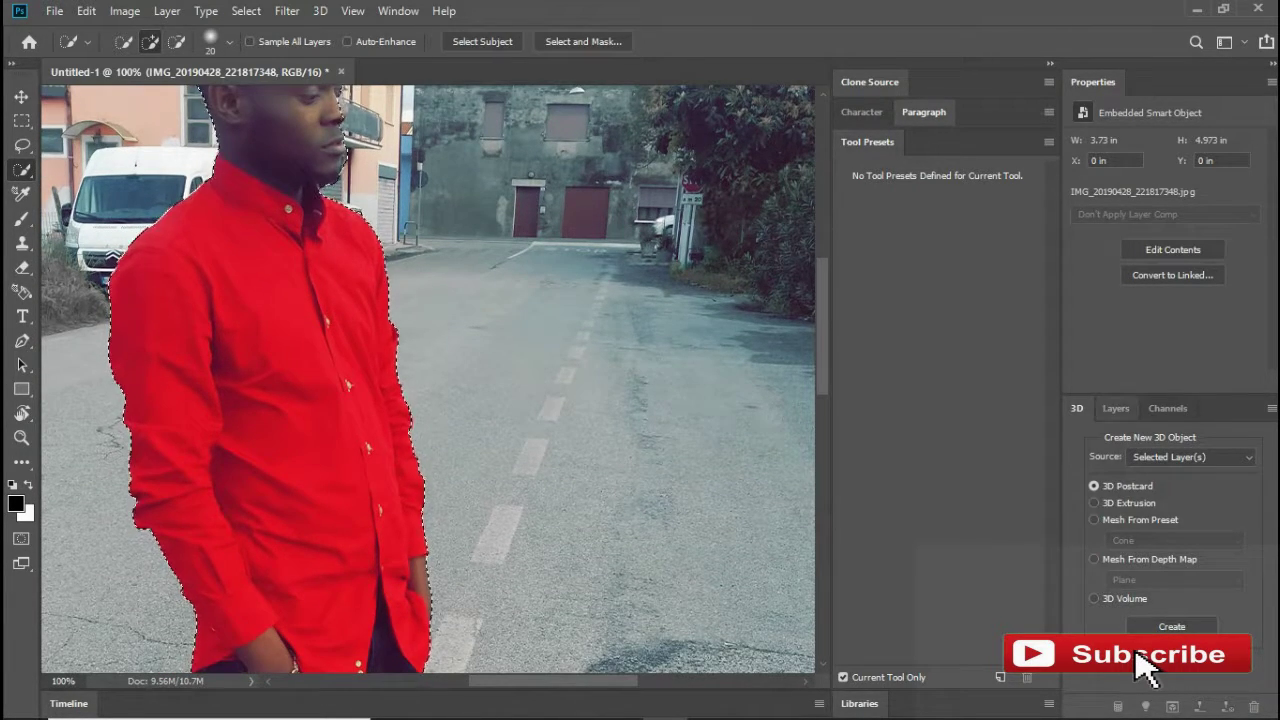
left_click(1116, 408)
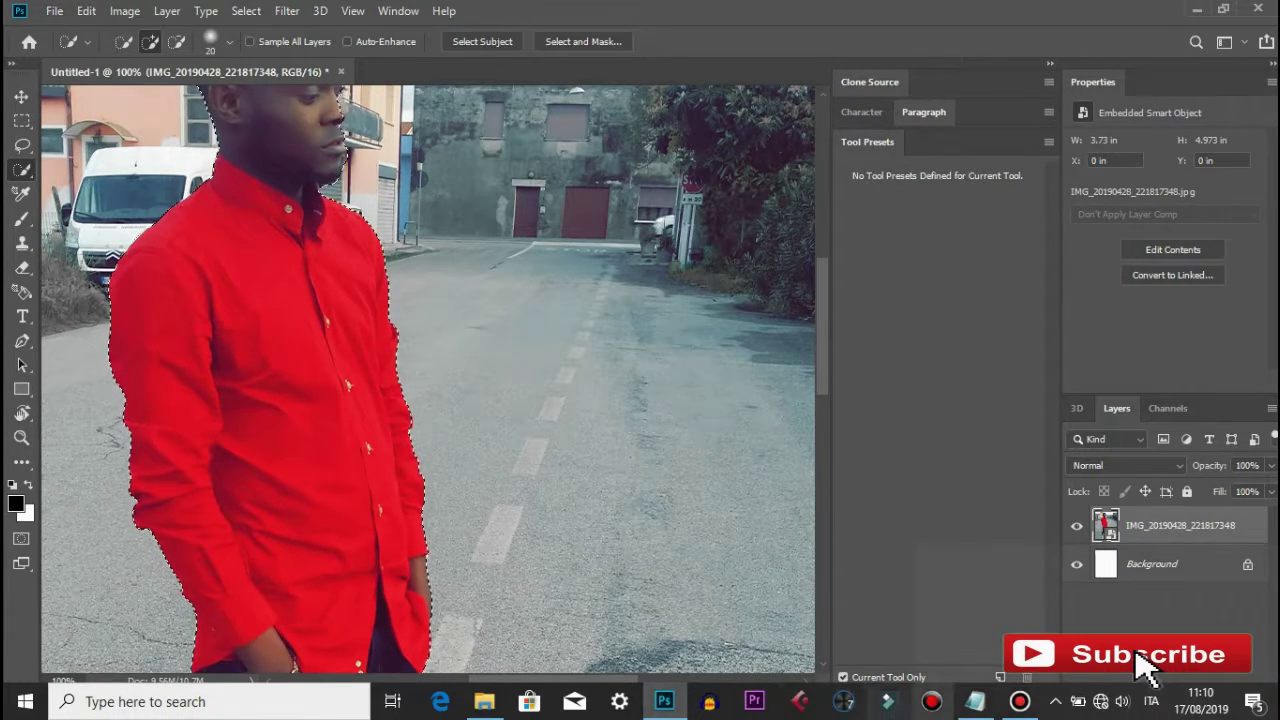
- In Notepad, add after a blank line "remember to click layer to be able to see the option on how to remove the background"
key("alt+Tab")
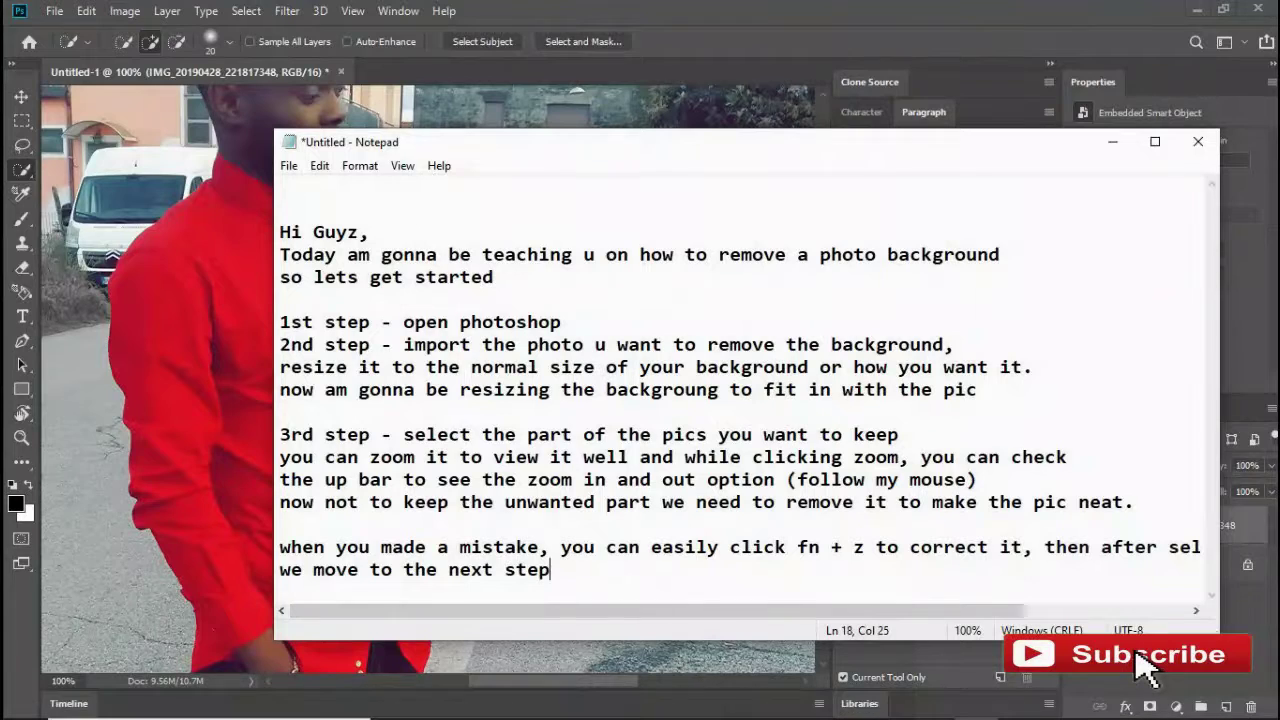
key("Return")
key("Return")
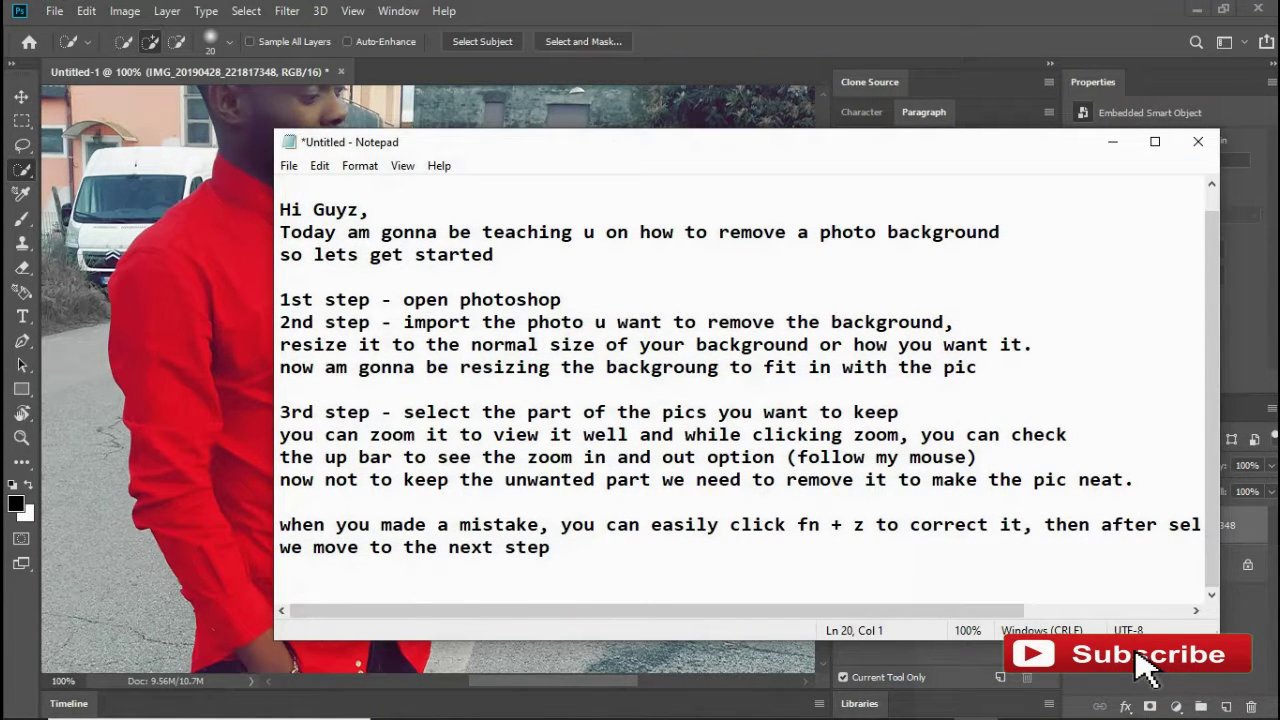
type("remember to")
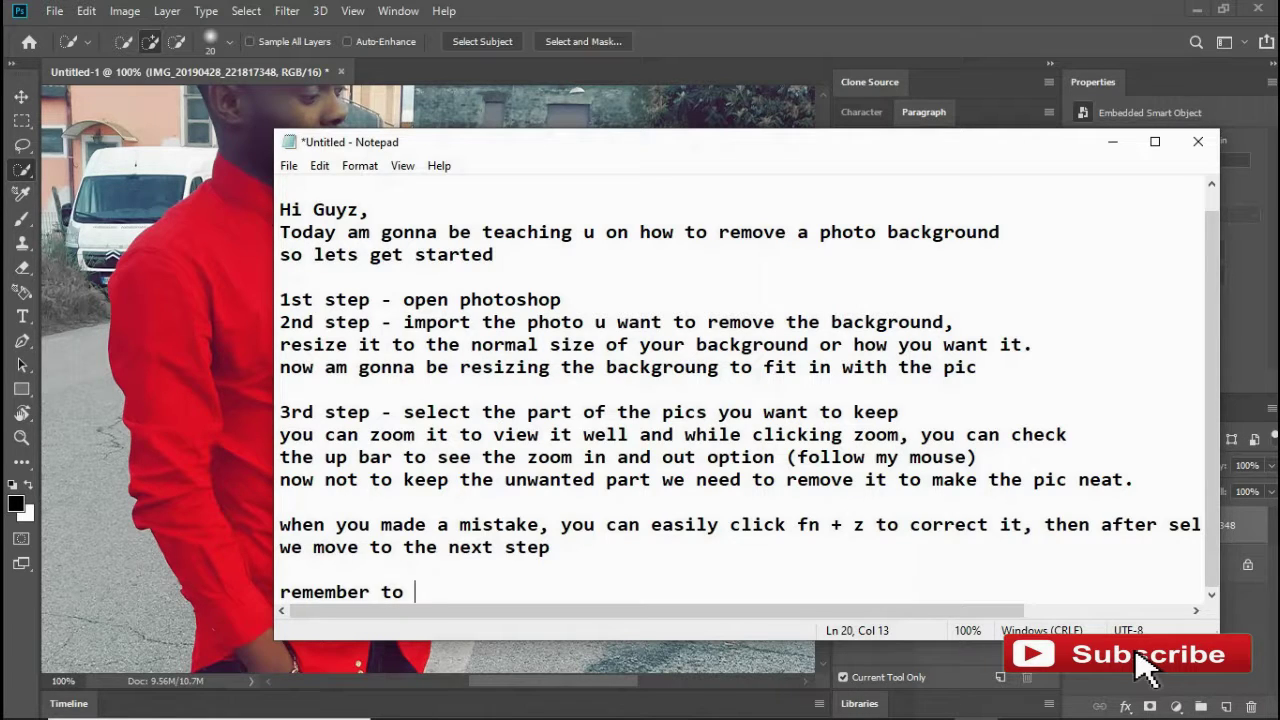
type("click laye")
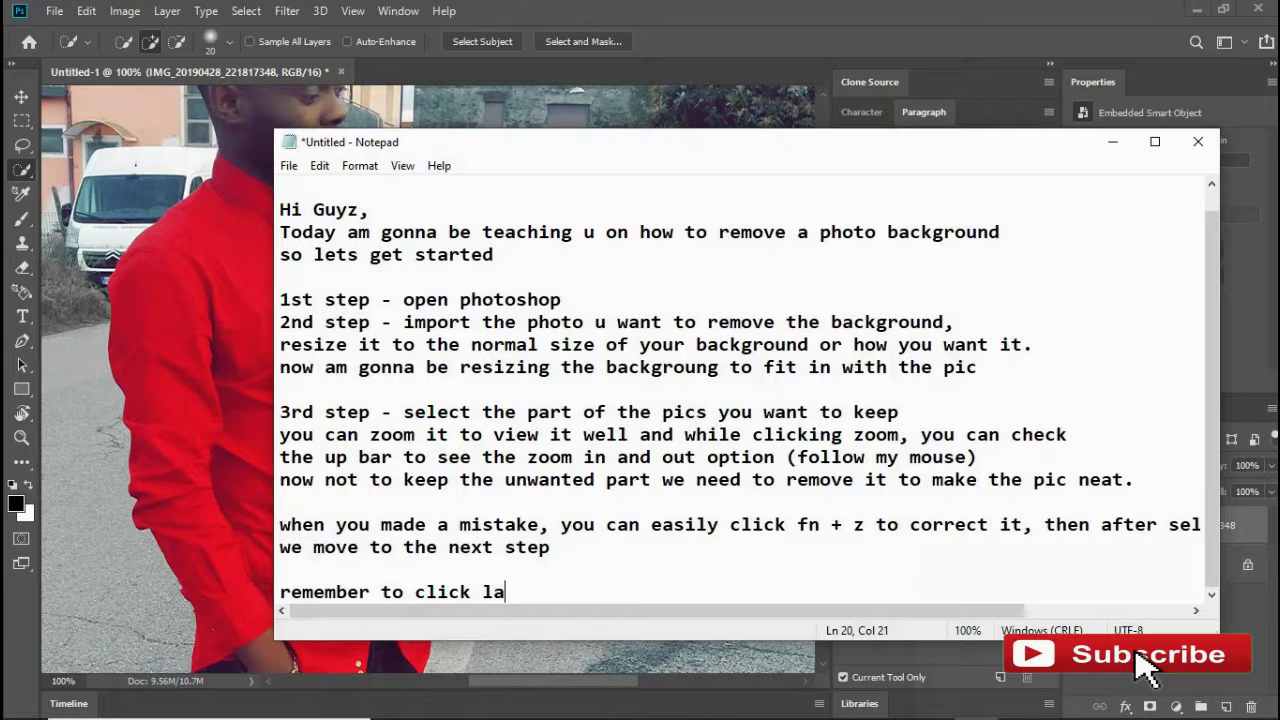
key("BackSpace")
key("BackSpace")
key("BackSpace")
key("BackSpace")
key("BackSpace")
type("ayer to be ")
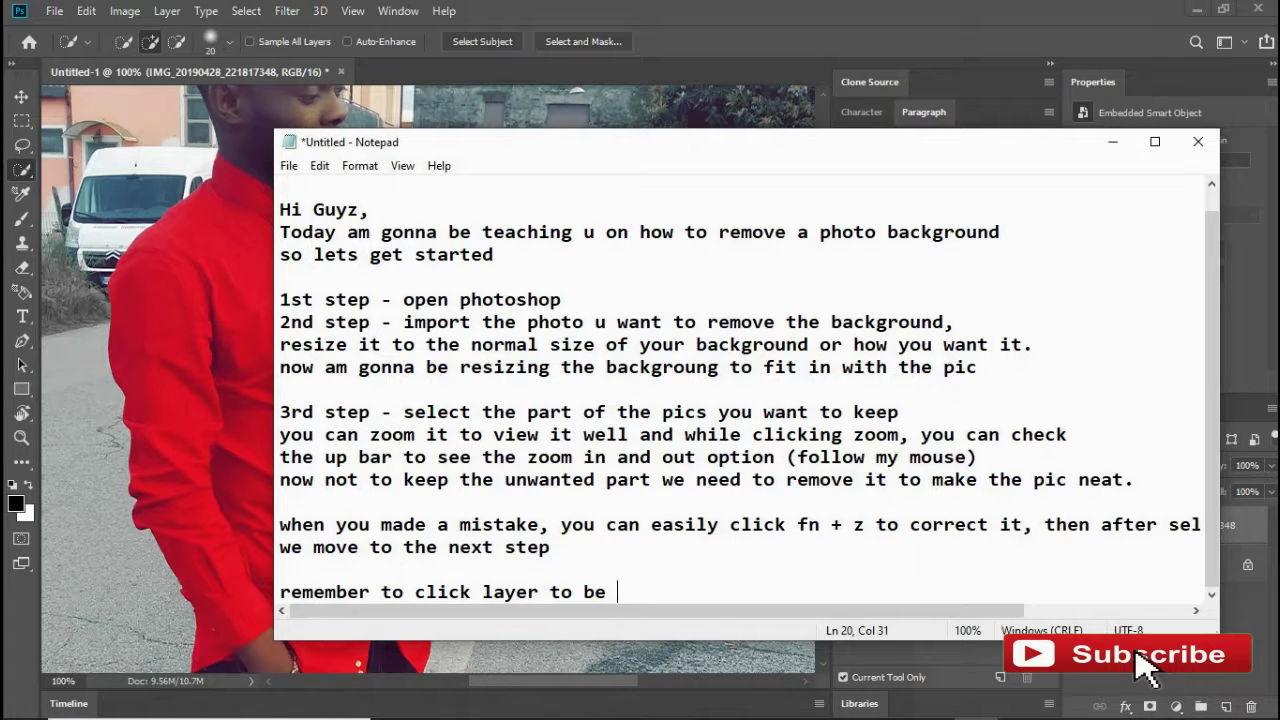
type("able to see")
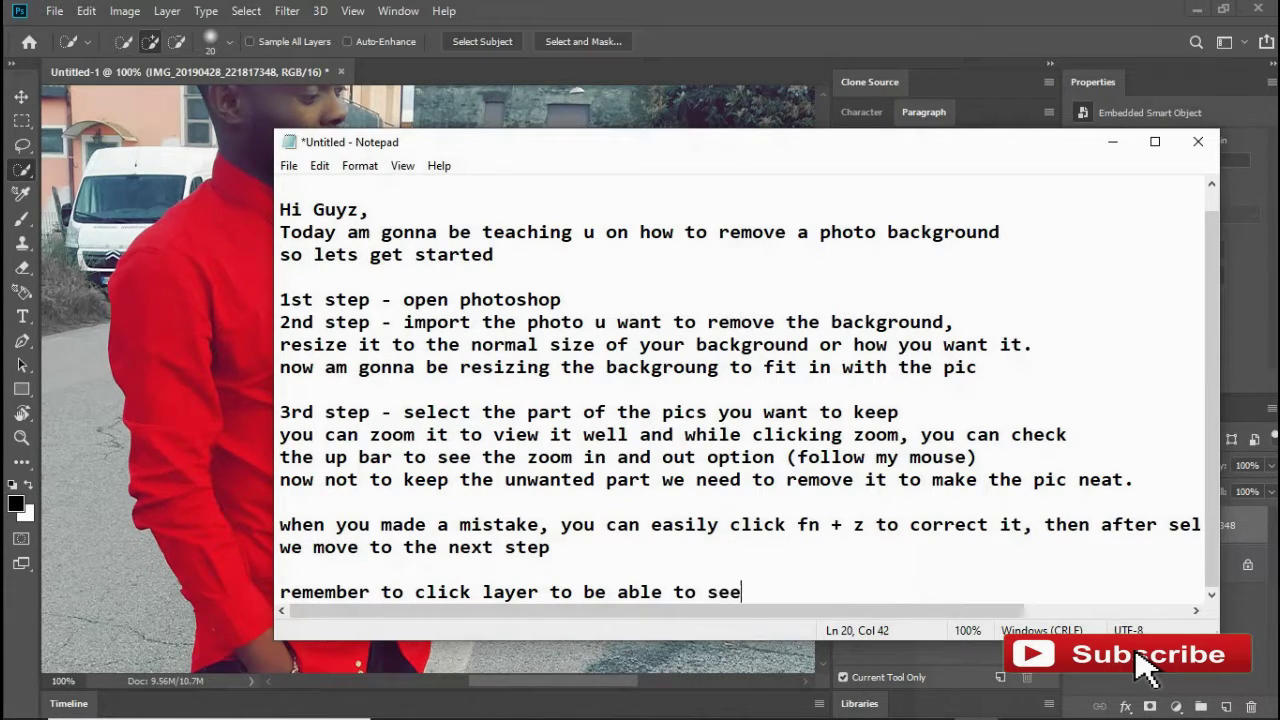
type(" the opti")
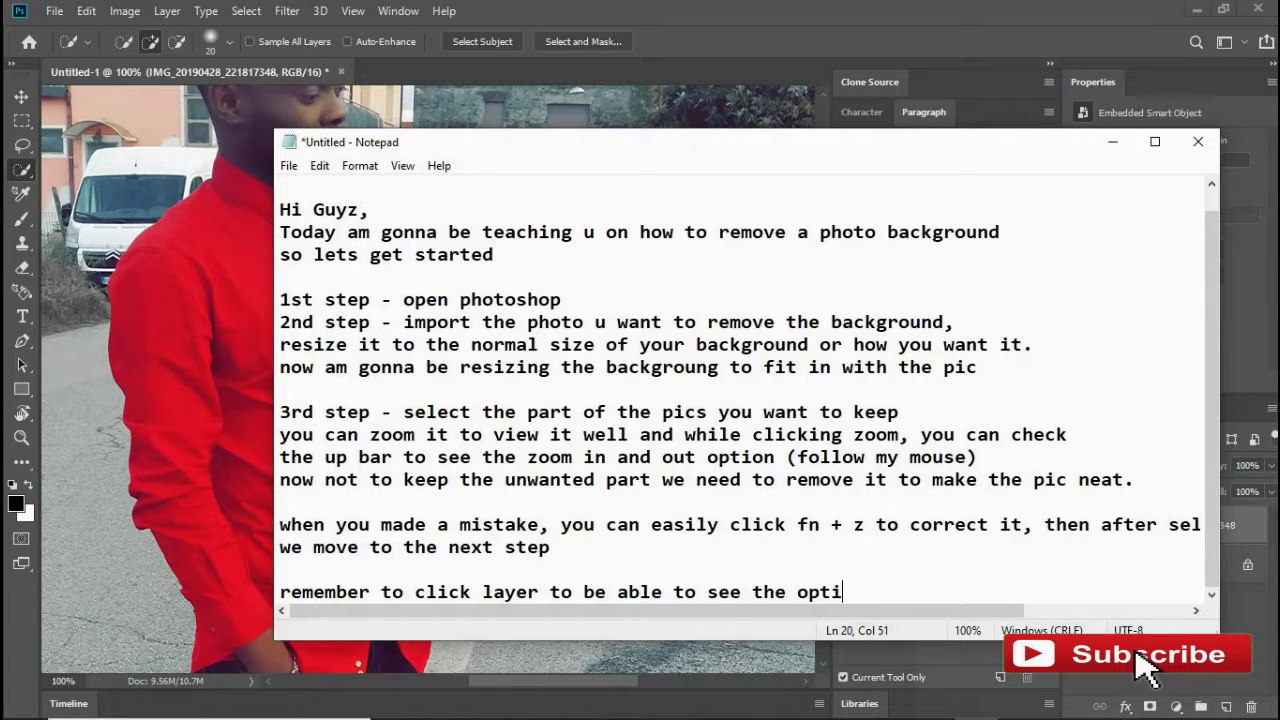
type("on on how to ")
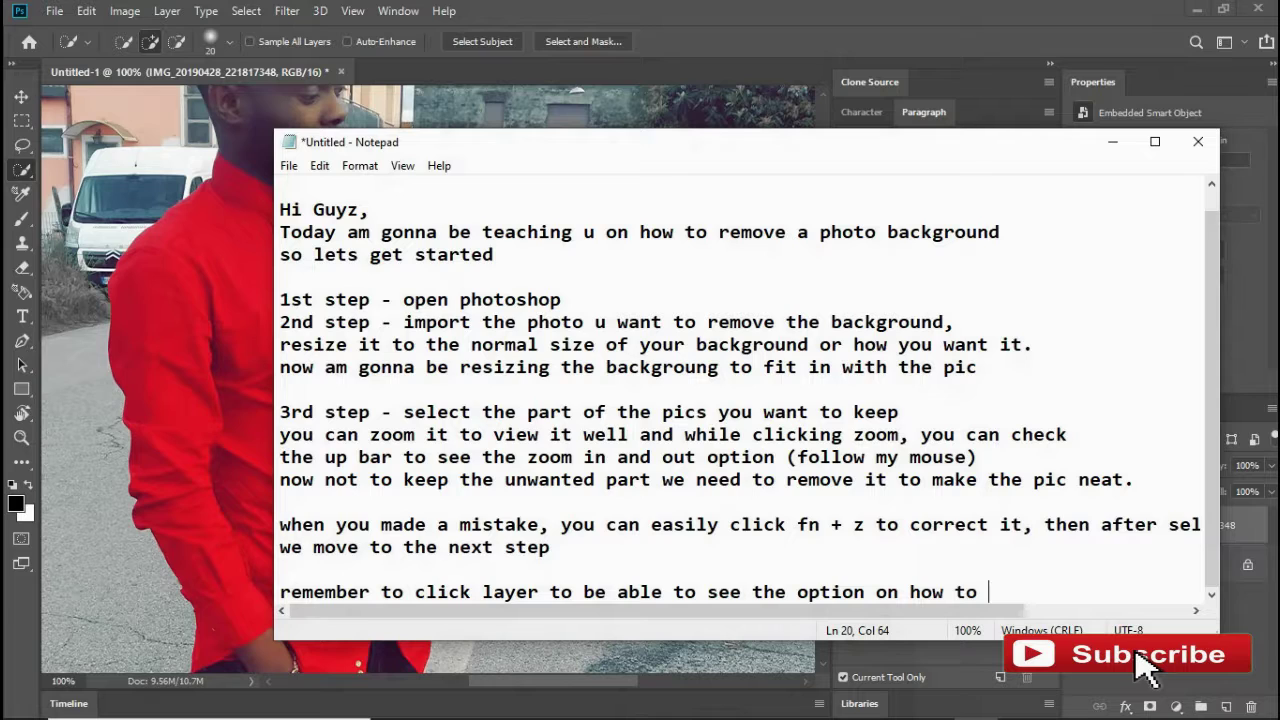
type("remove the ba")
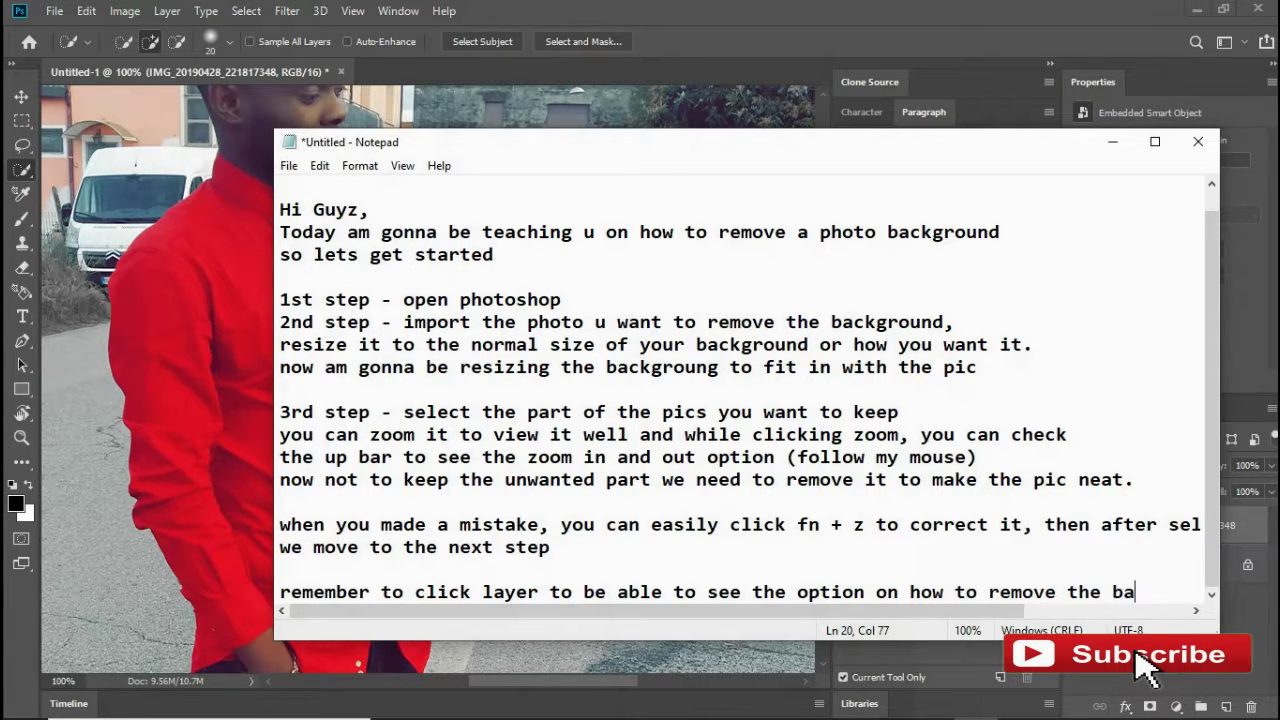
type("ckground")
- Add the line "the option is right the by the right of the screen, now to the mouse" under the layer reminder
key("Return")
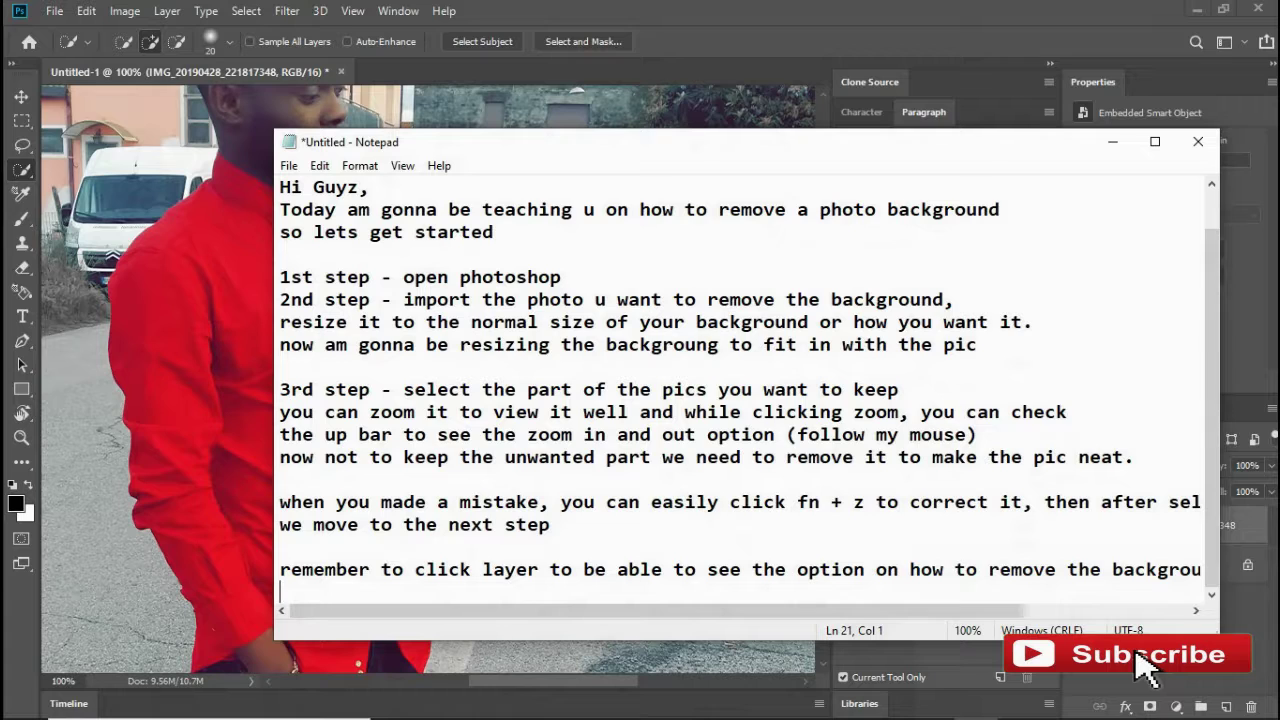
type("the option")
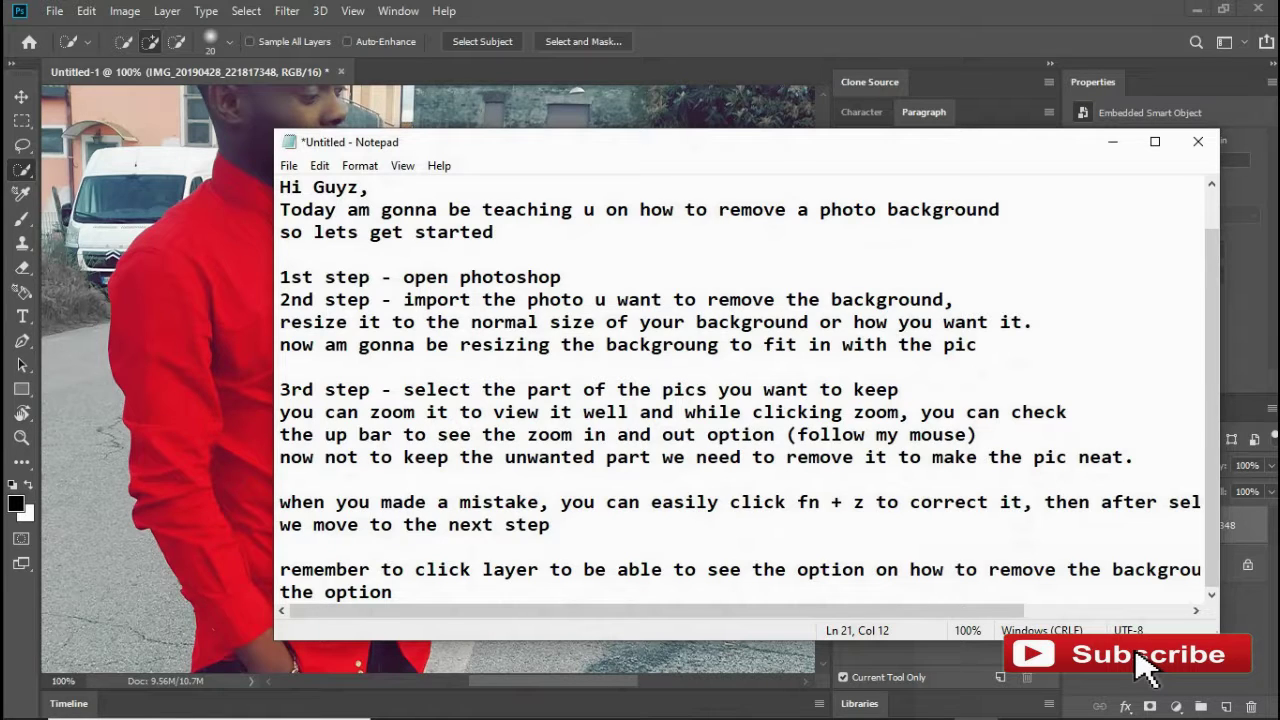
type(" is right")
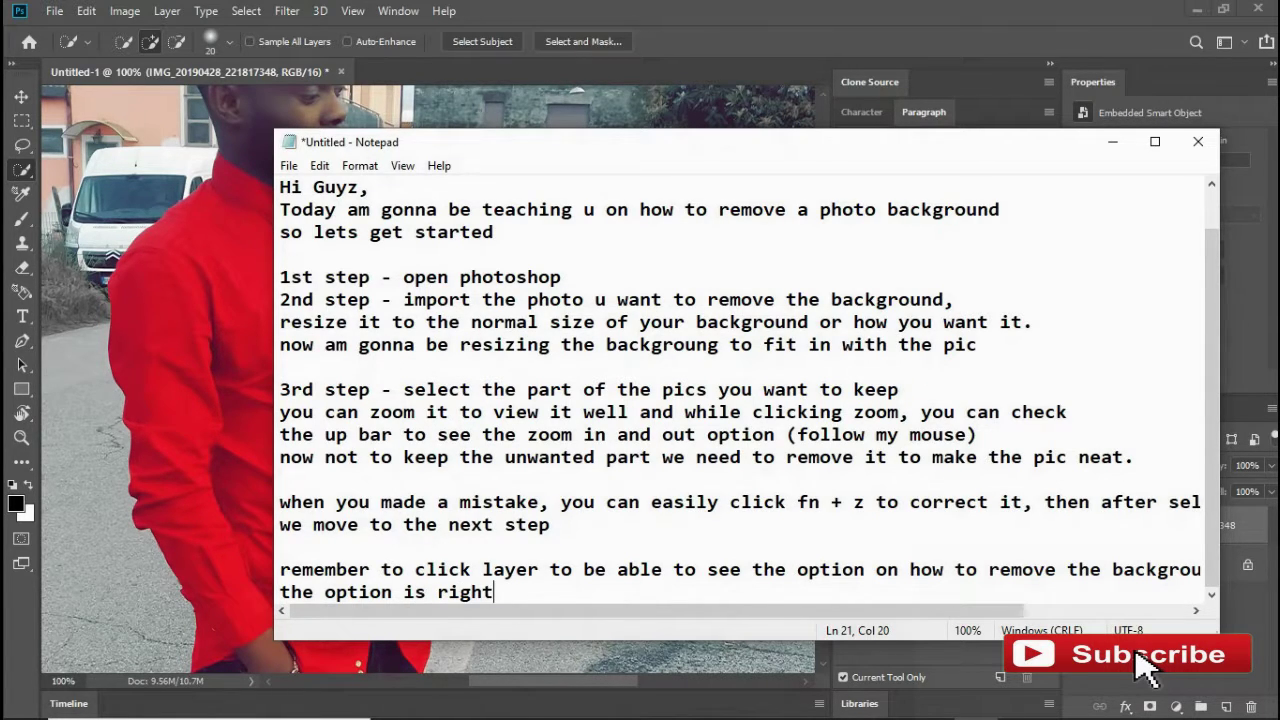
type(" the by the ri")
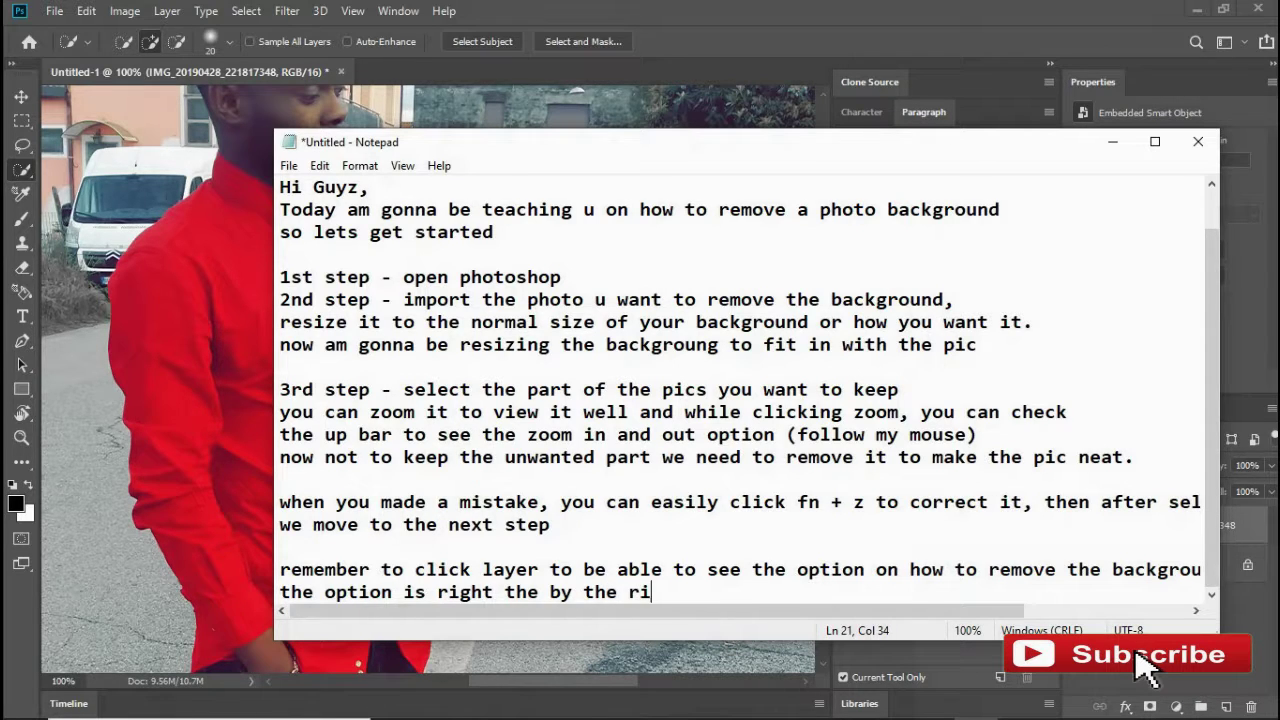
type("ght of th")
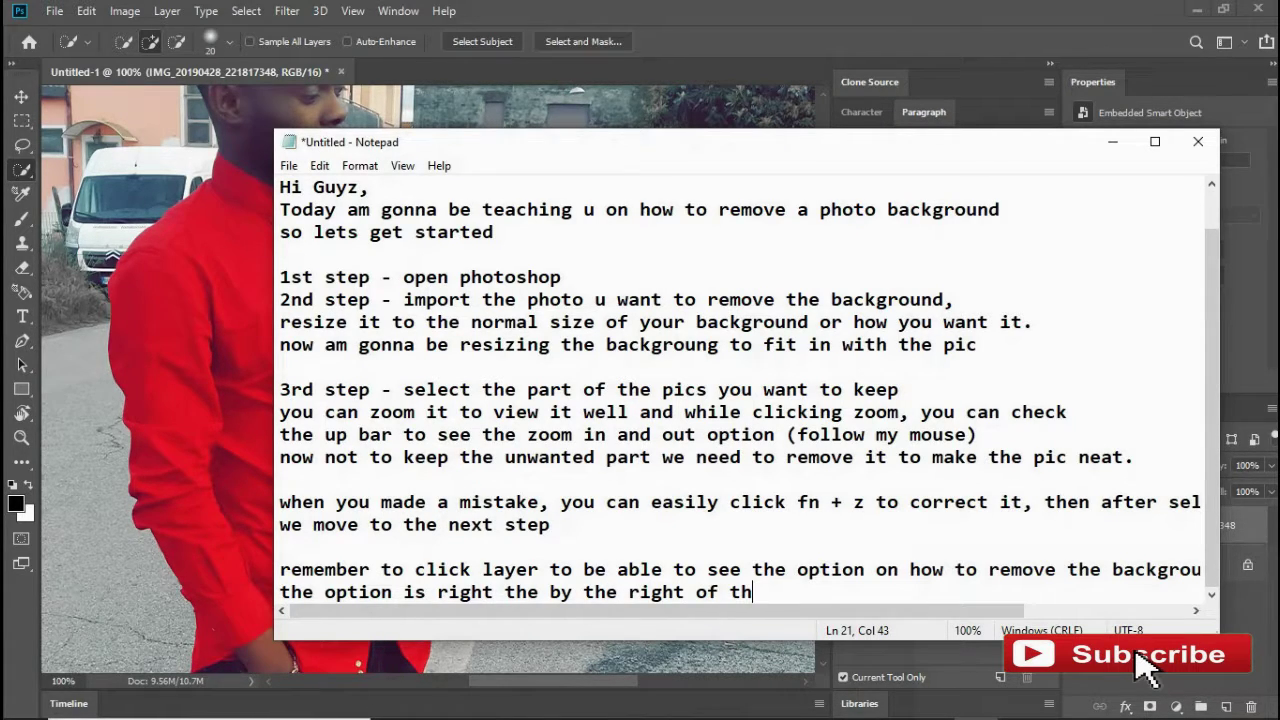
type("e screen")
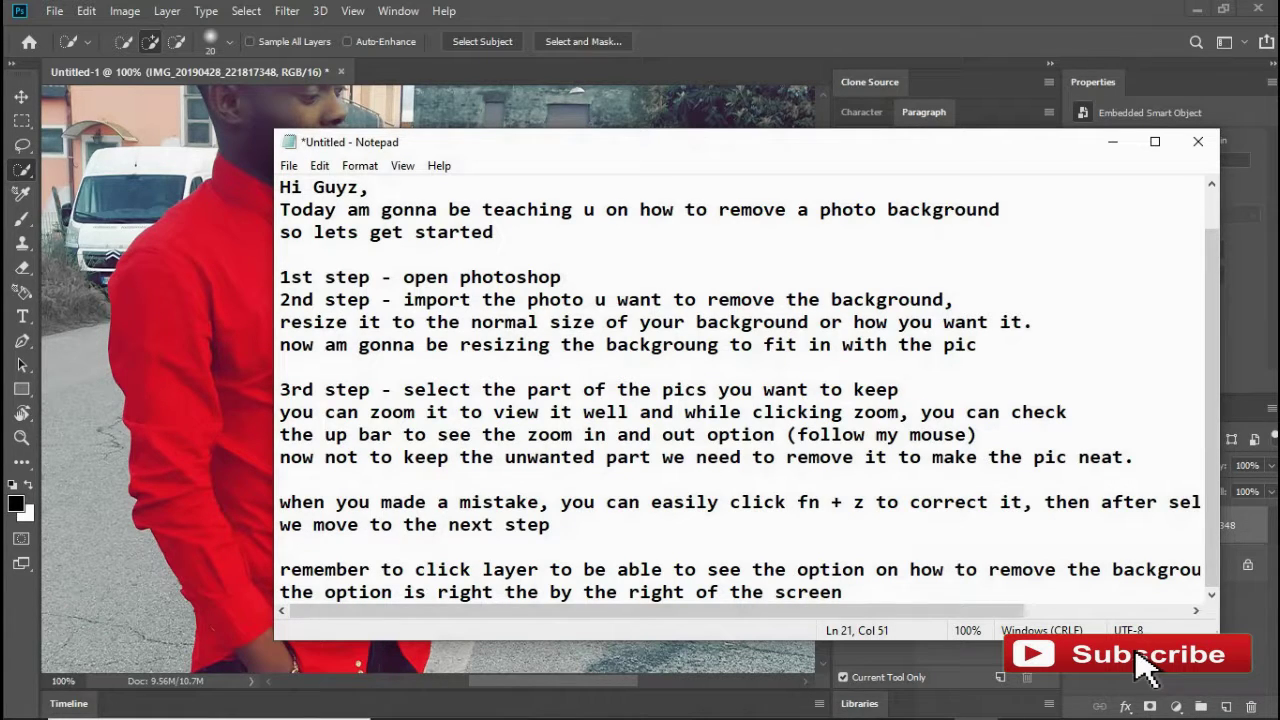
type(", now to the ")
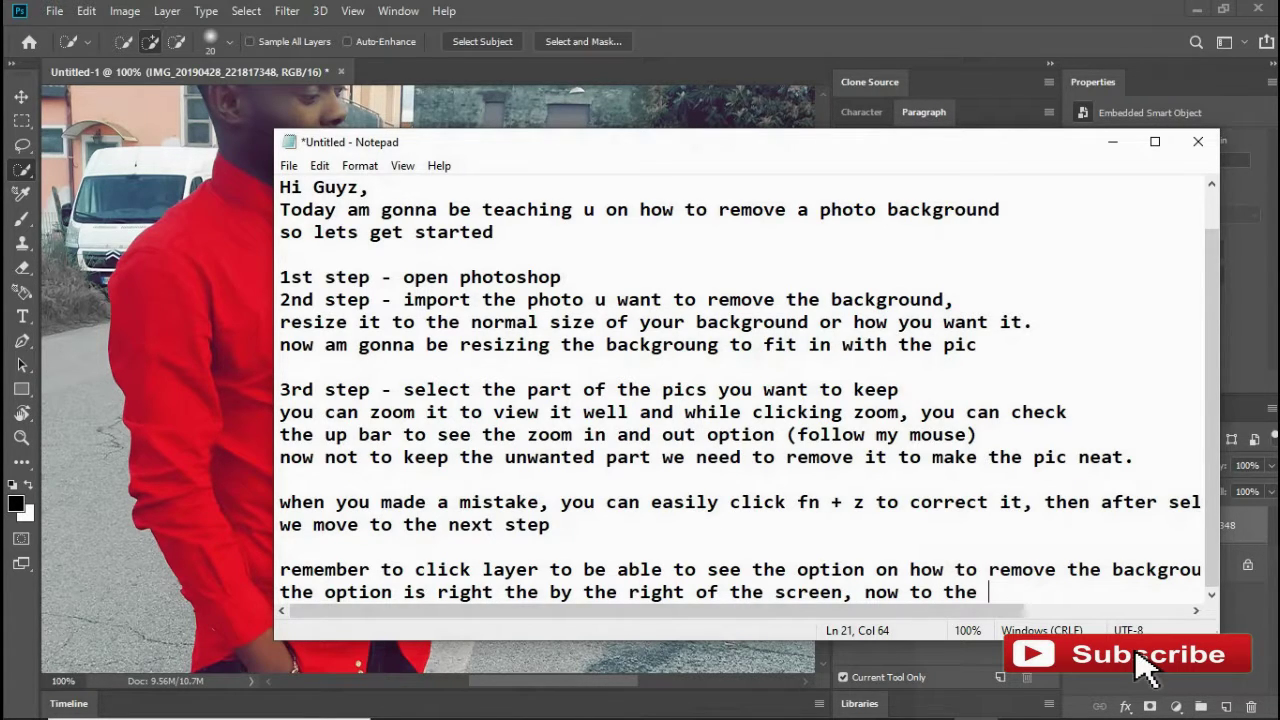
type("mouse")
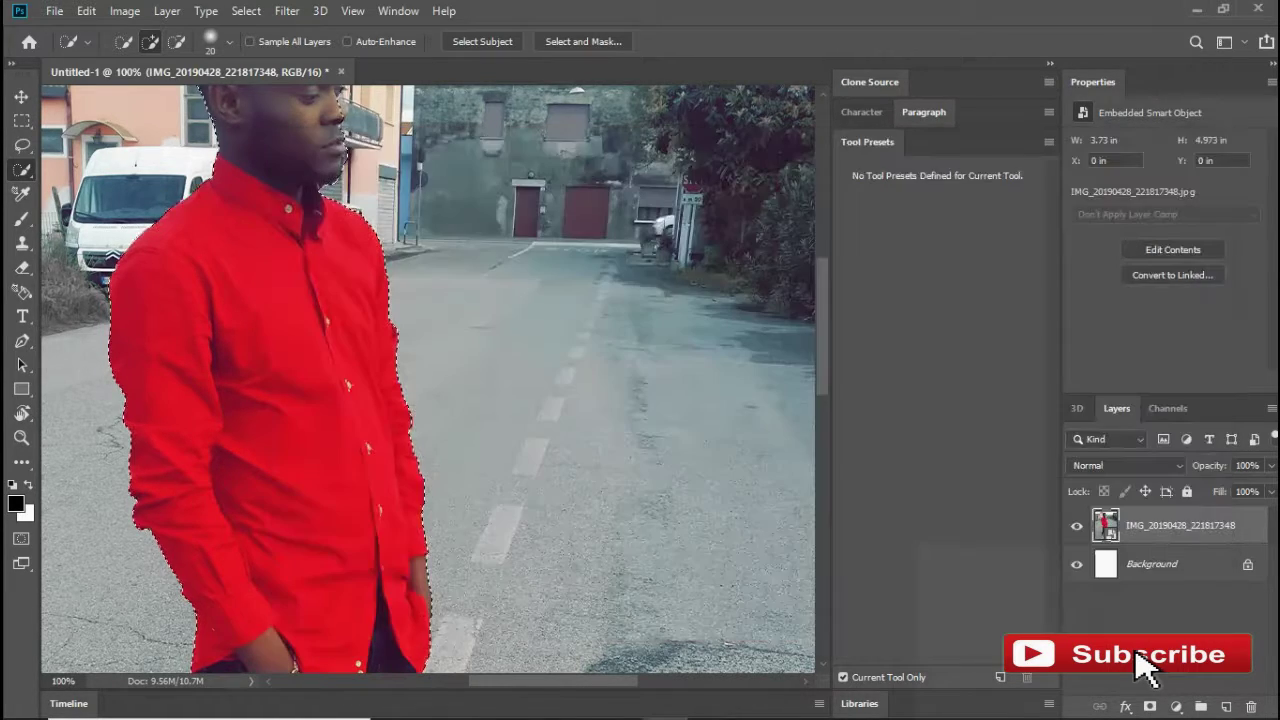
- Back in Photoshop, add a layer mask from the man's selection to the photo layer IMG_20190428_221817348 to hide the background
scroll(428, 380, "down", 5)
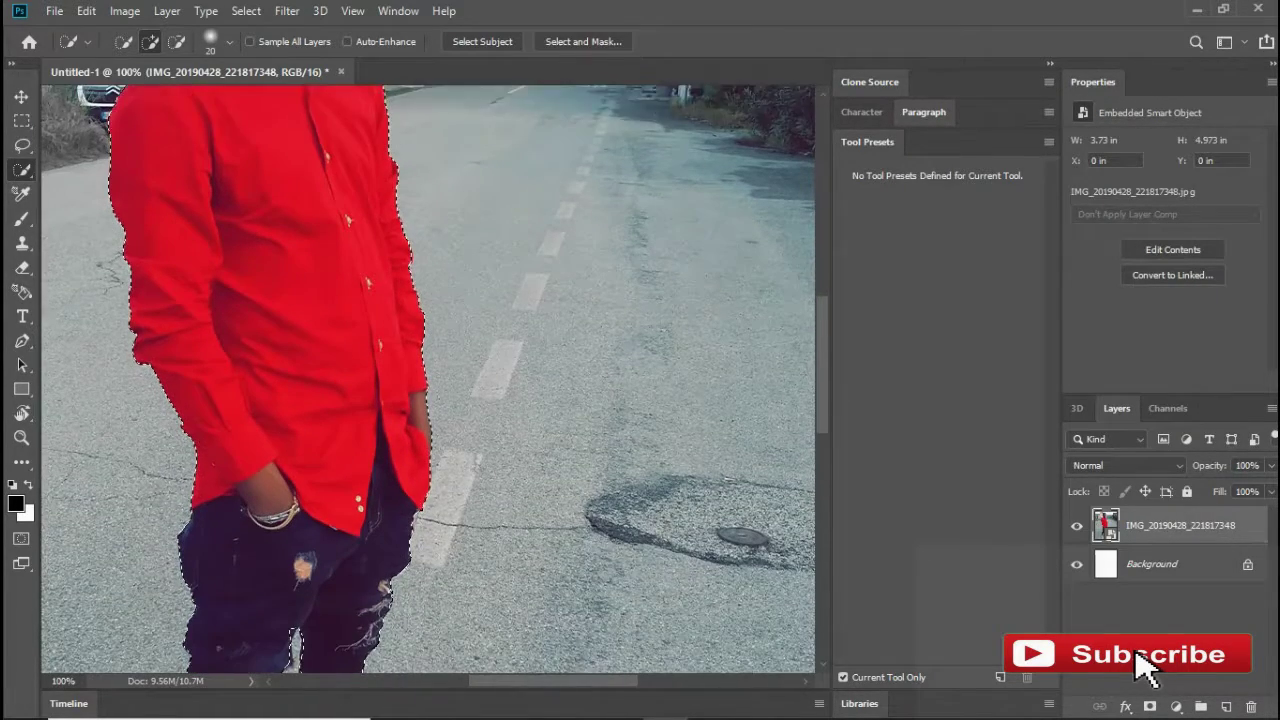
scroll(428, 380, "down", 2)
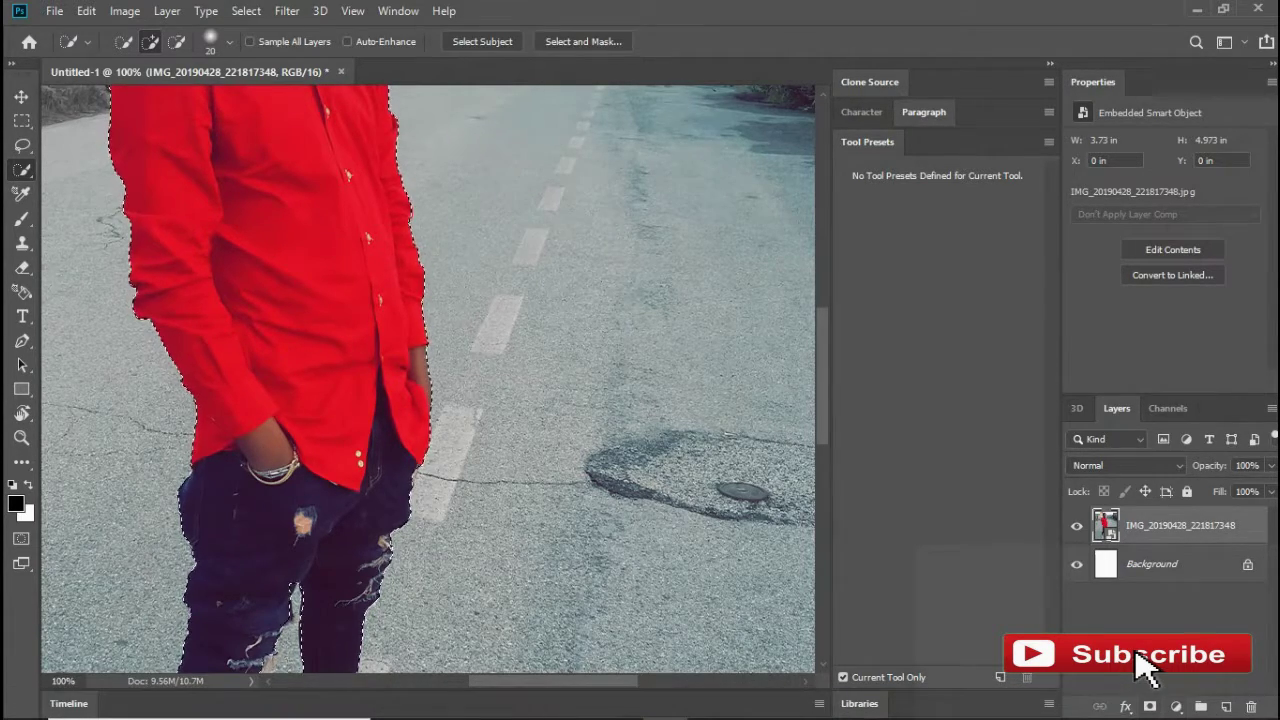
key("ctrl+minus")
key("ctrl+minus")
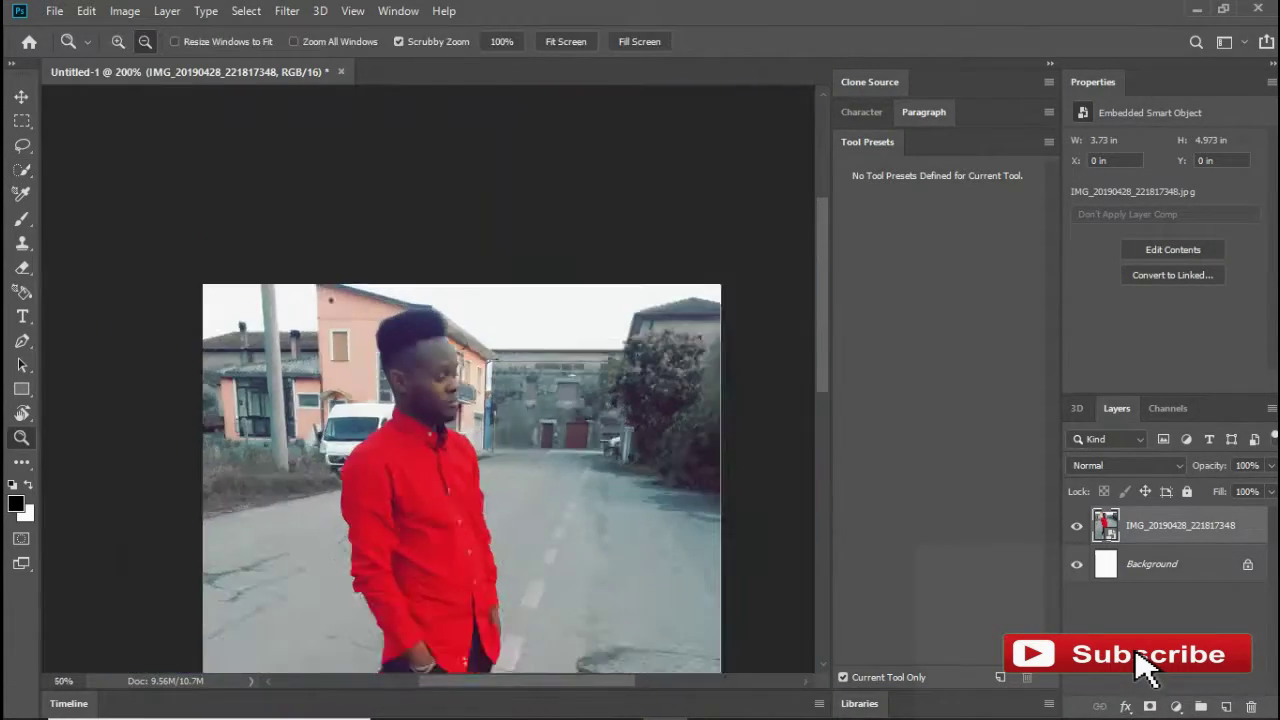
scroll(428, 380, "down", 4)
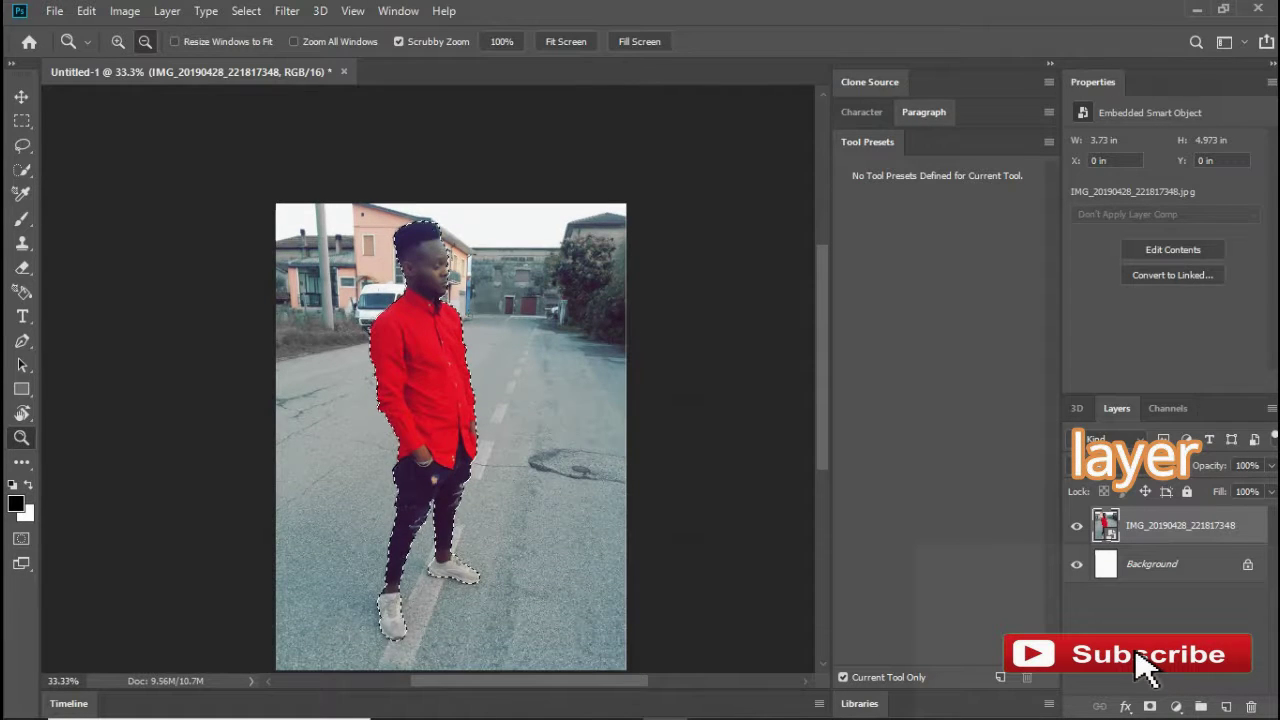
left_click(1150, 706)
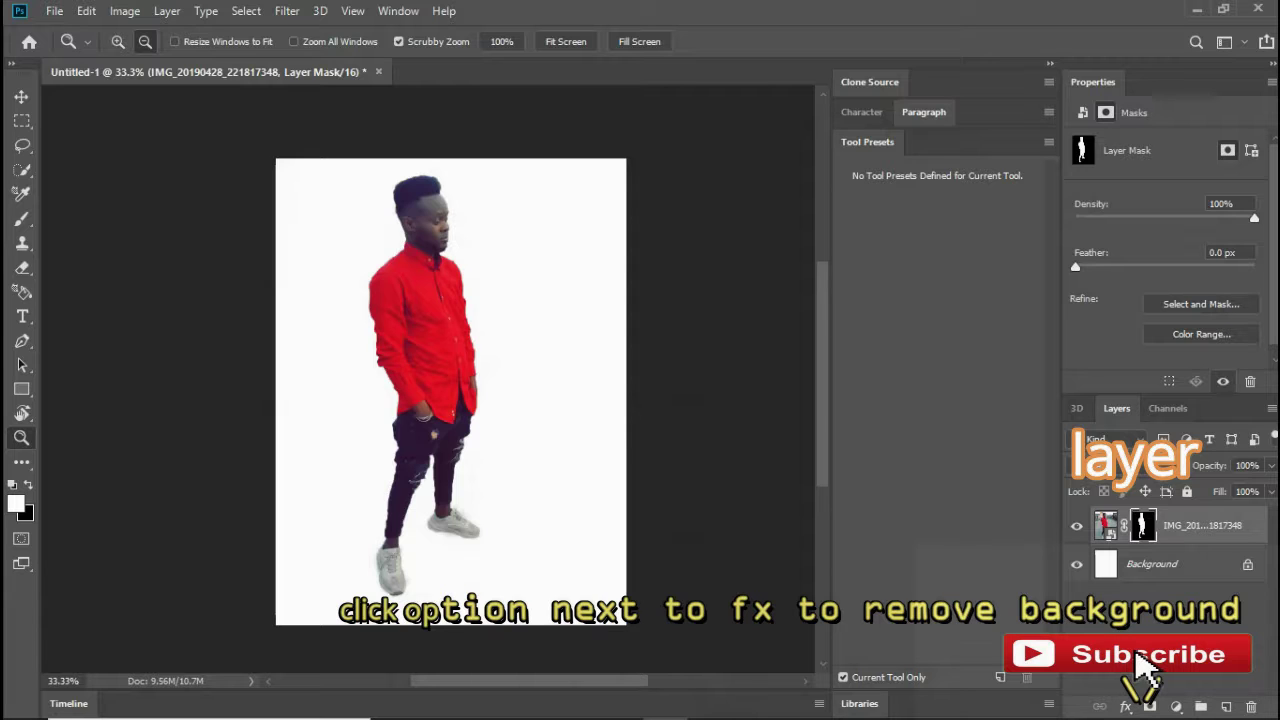
key("ctrl+plus")
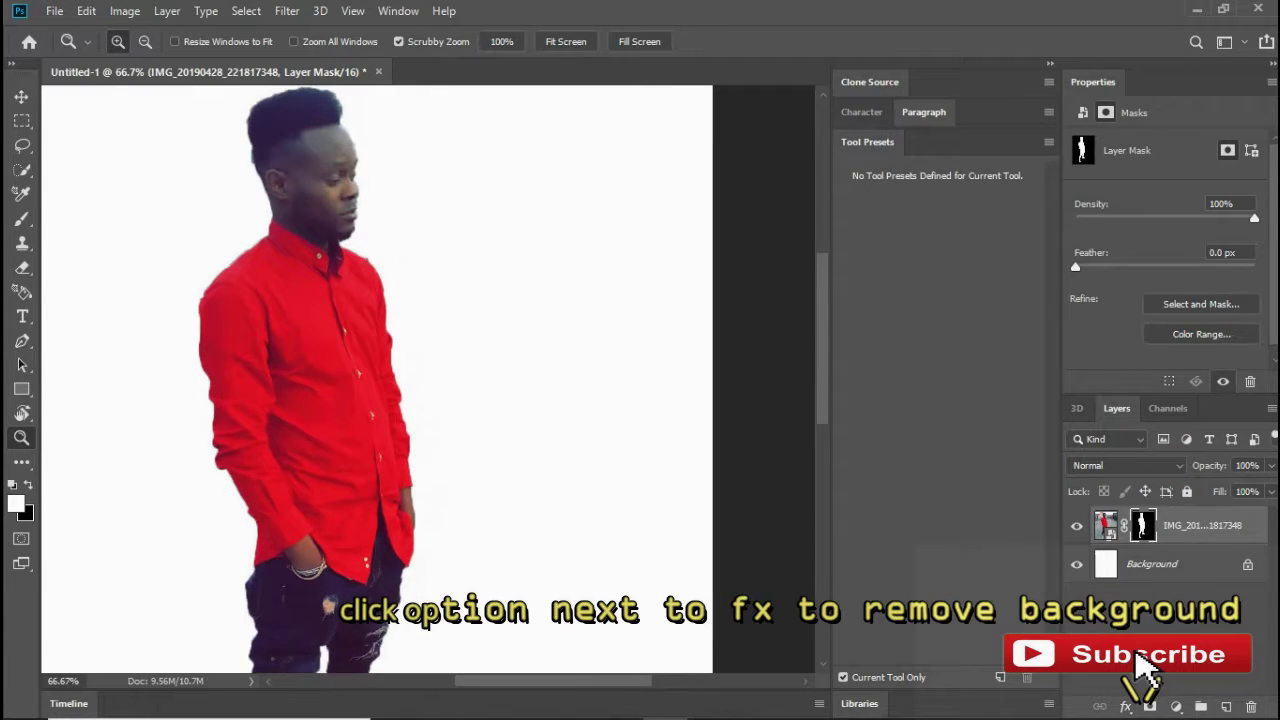
- Inspect the man's cutout on the white background from his head down to his shoes
scroll(376, 380, "down", 8)
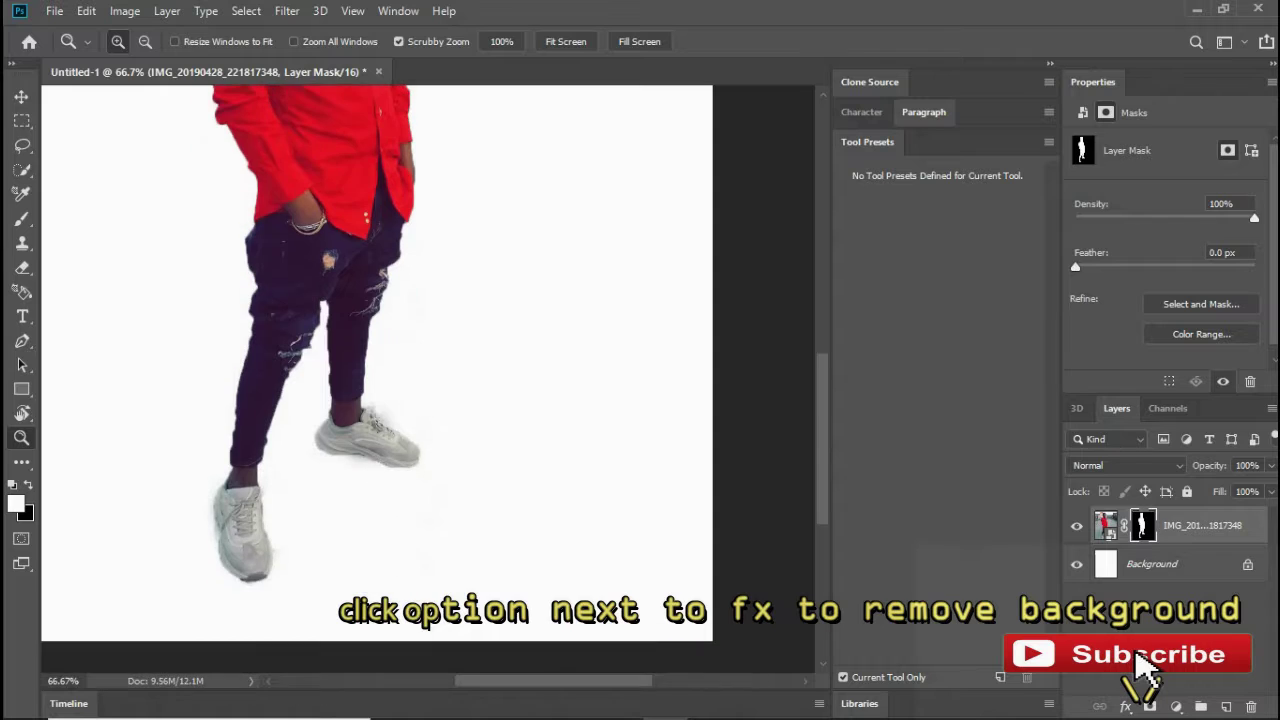
scroll(376, 380, "up", 6)
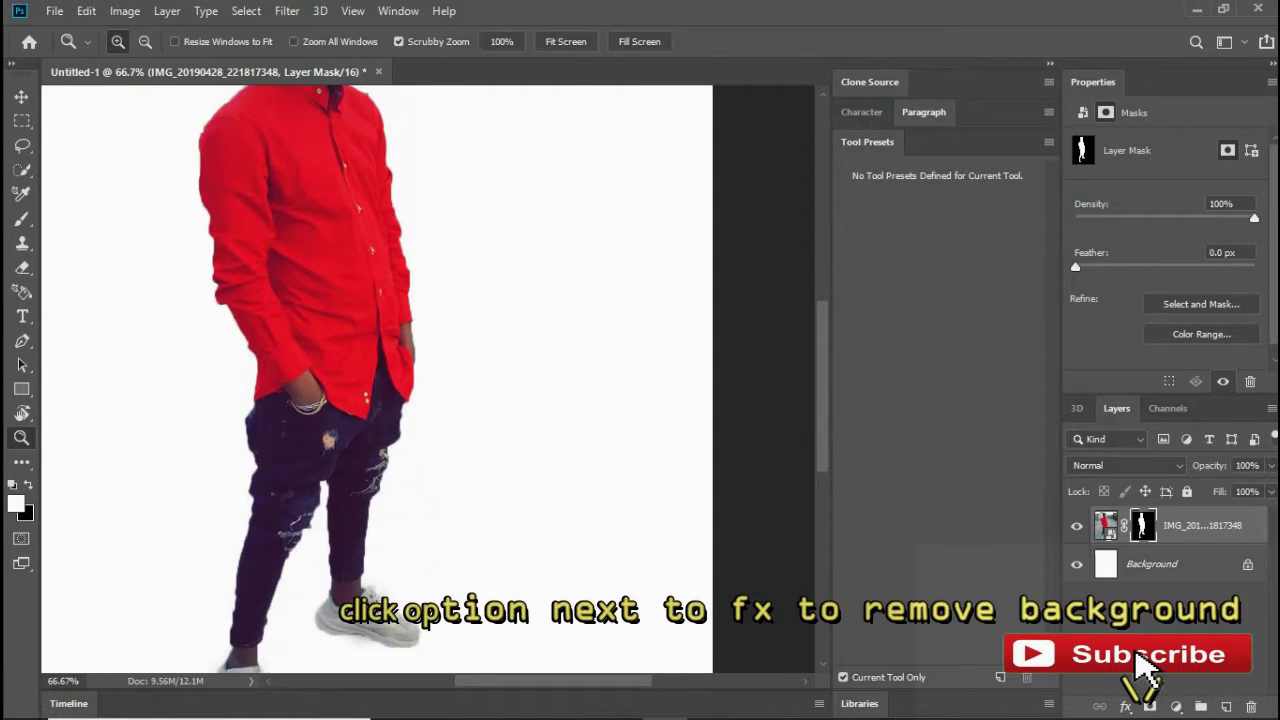
scroll(376, 380, "up", 2)
scroll(376, 380, "down", 4)
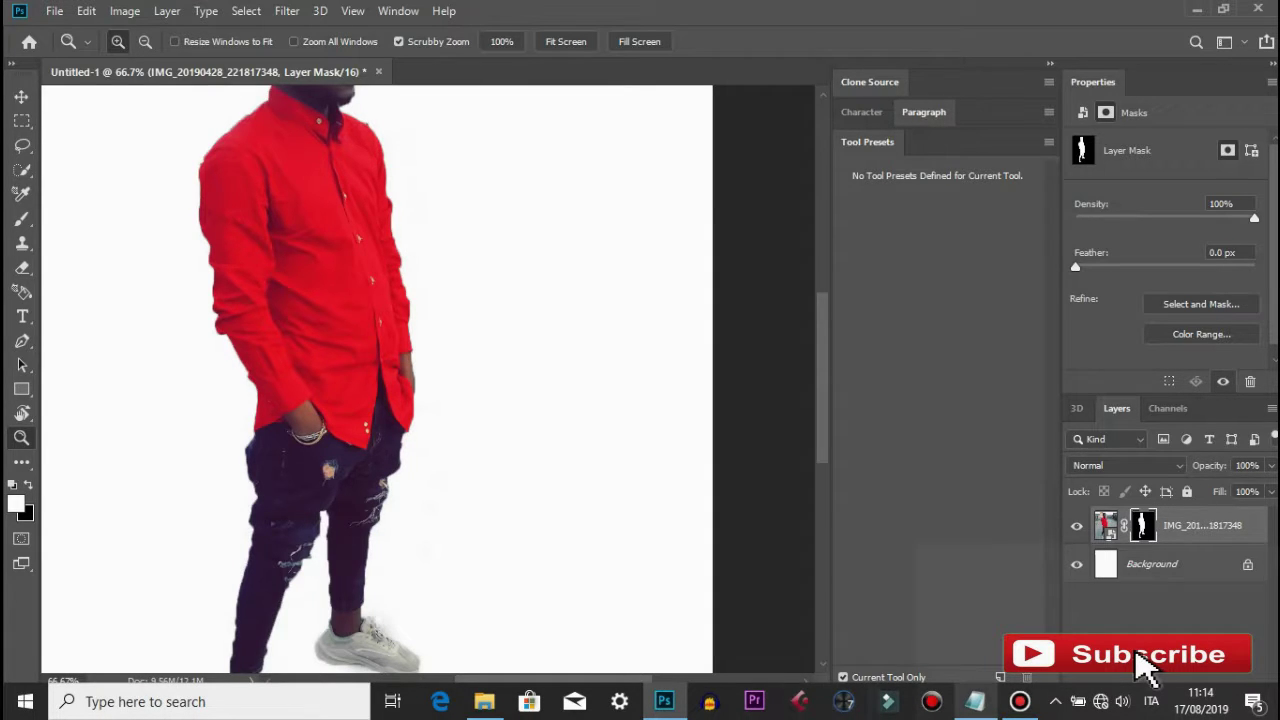
- Switch to Notepad and, after three blank lines, add the line "now the bacground is off...." at the end of the notes
mouse_move(975, 701)
mouse_move(1019, 701)
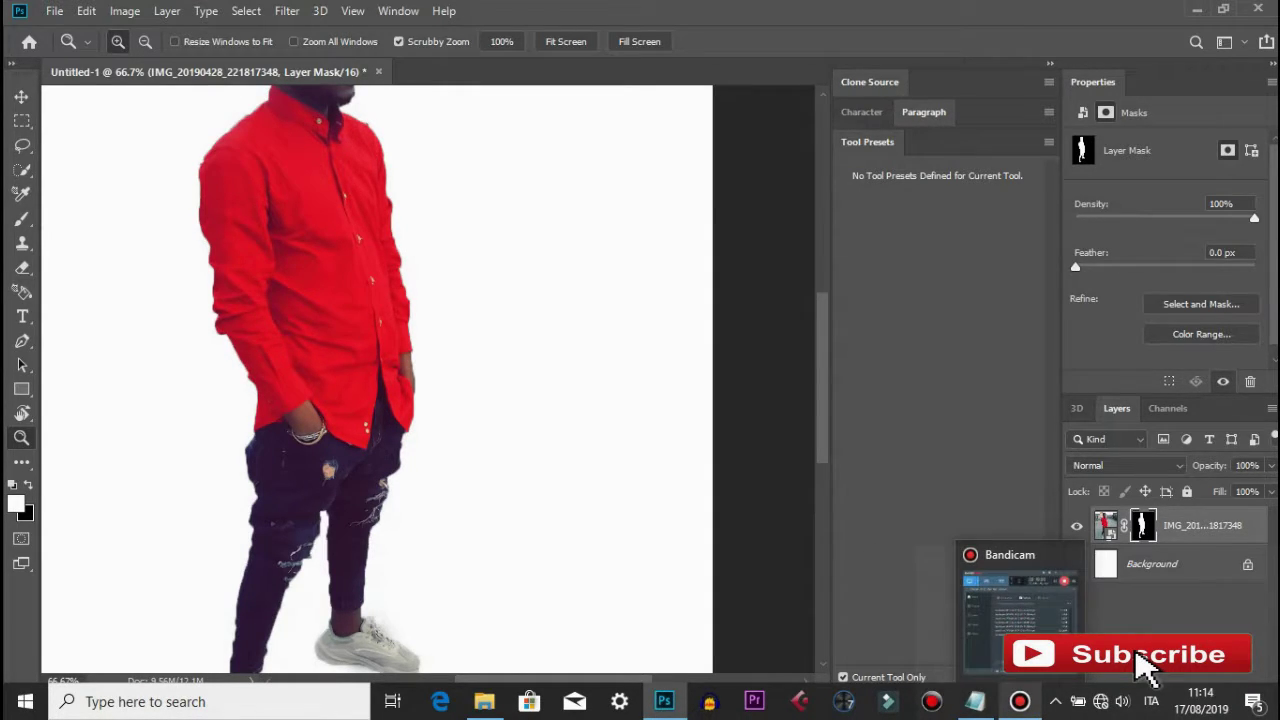
left_click(975, 701)
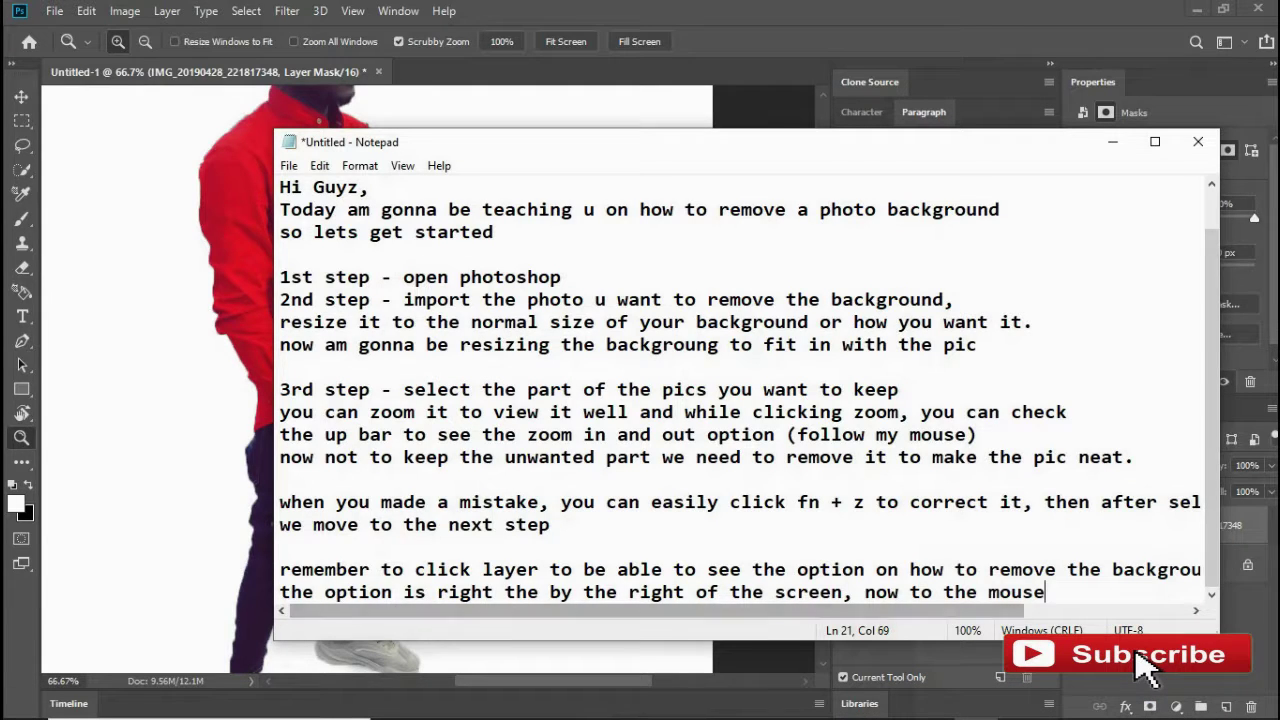
key("Return")
key("Return")
key("Return")
key("Return")
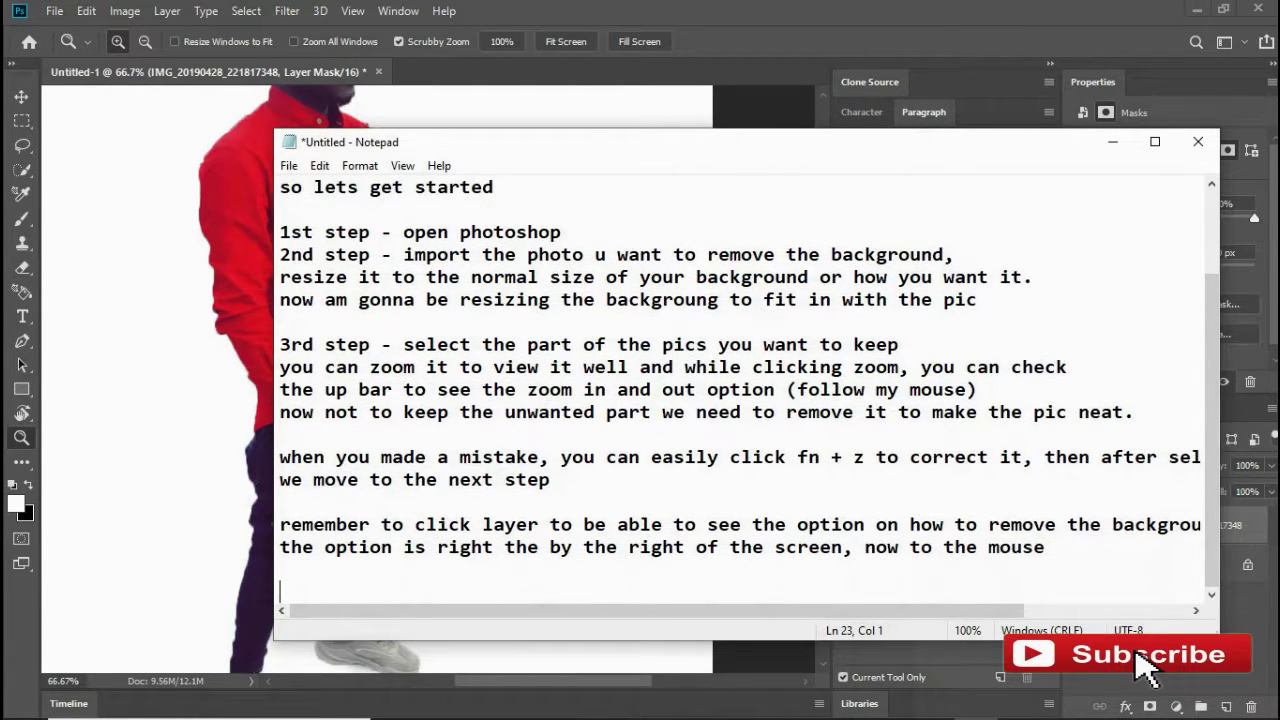
type("now the ")
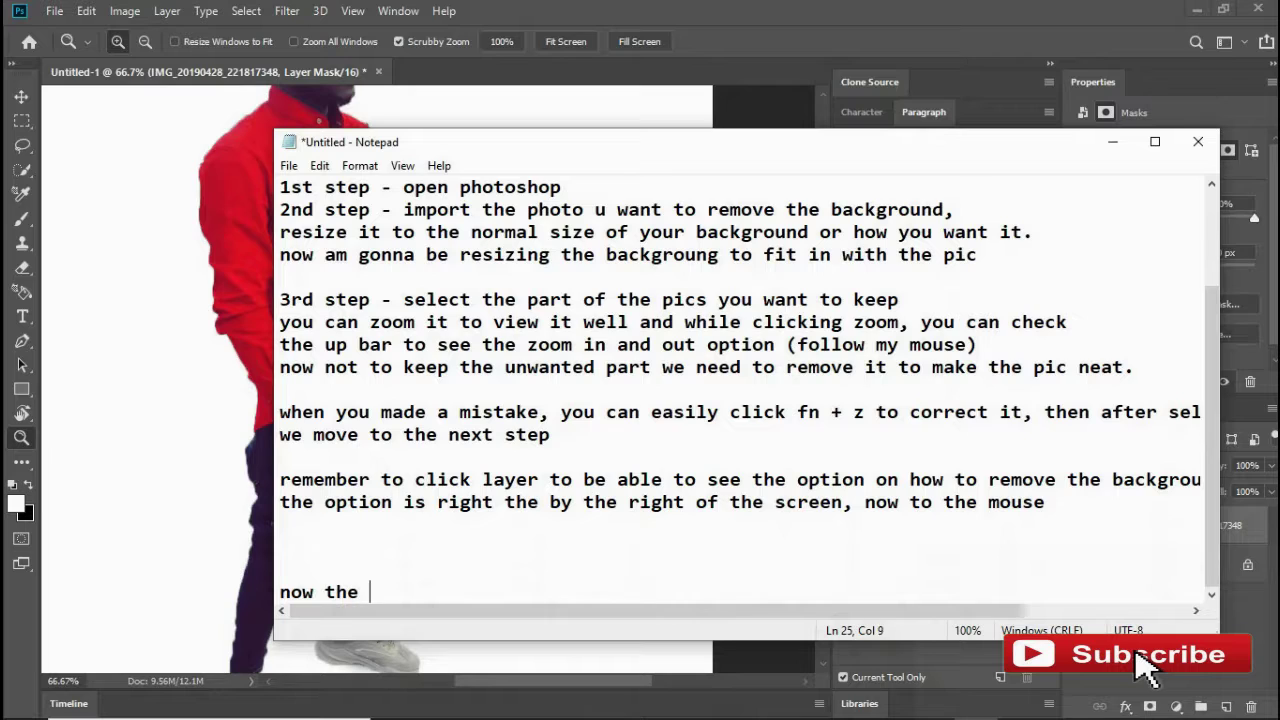
type("bacground")
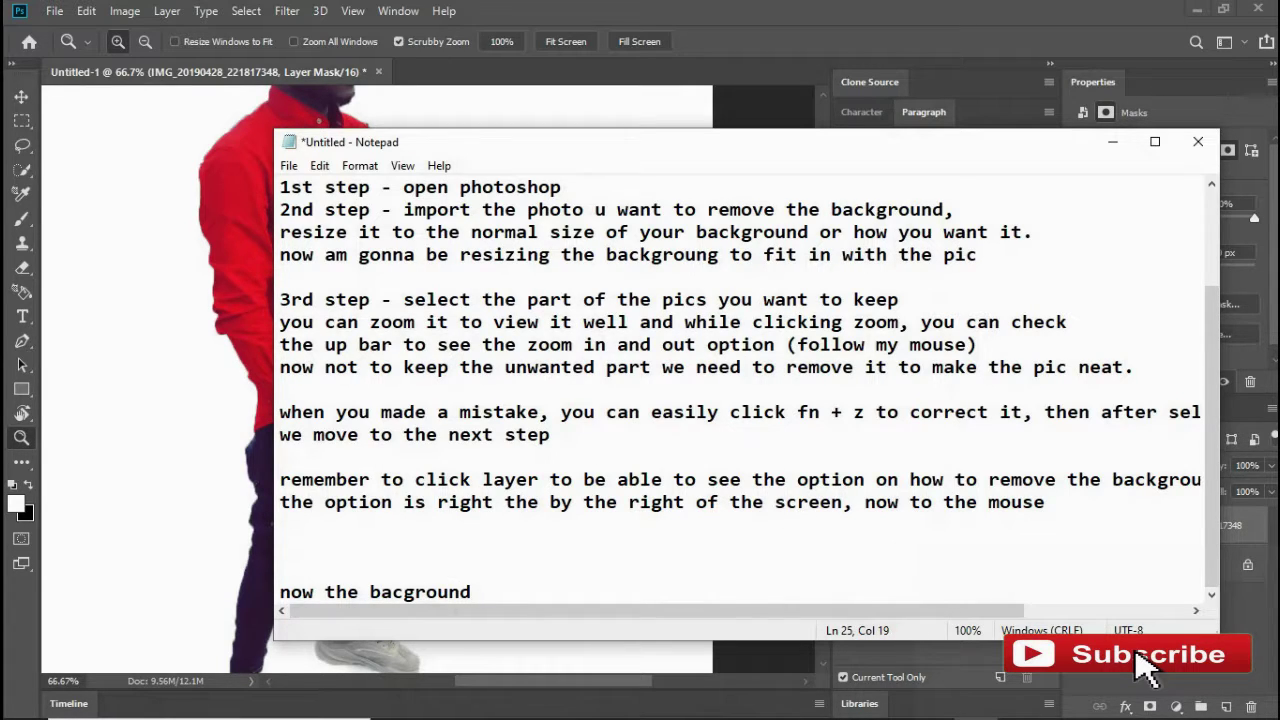
type(" is off....")
key("Return")
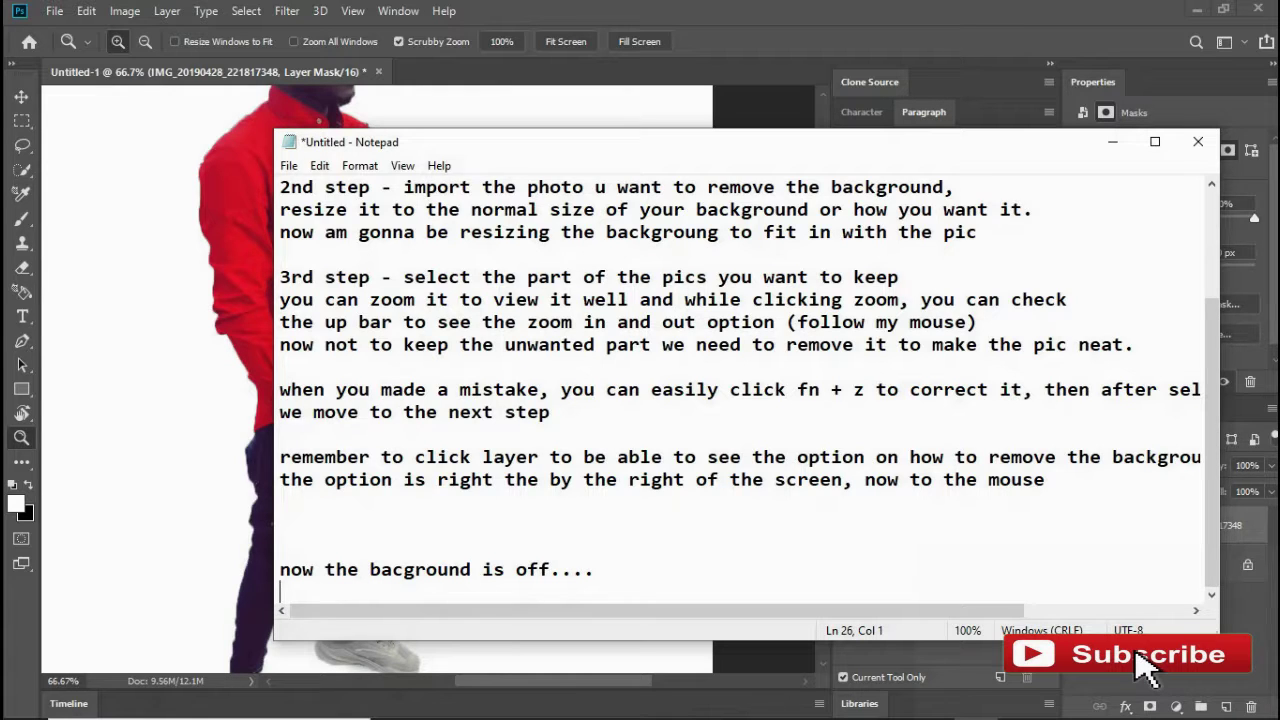
- Start a new line below it reading "so easy...and u can also"
type("so easil")
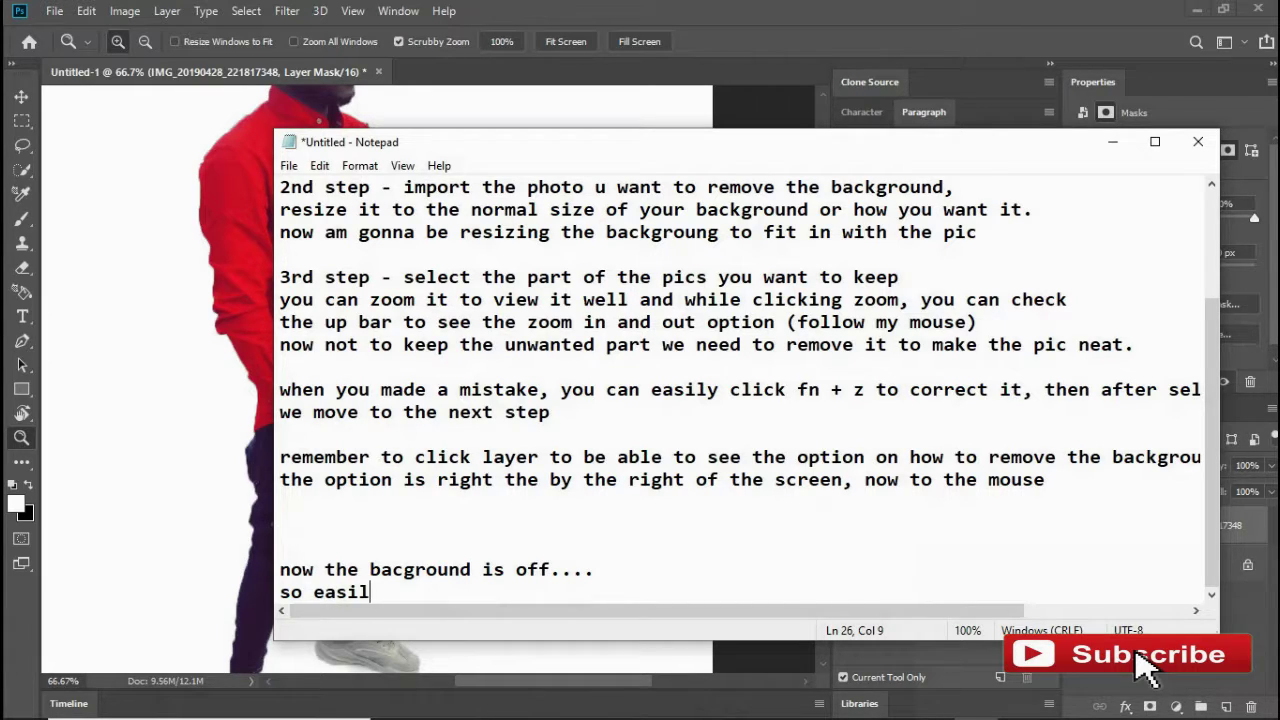
key("BackSpace")
key("BackSpace")
type("y")
type("d u can also")
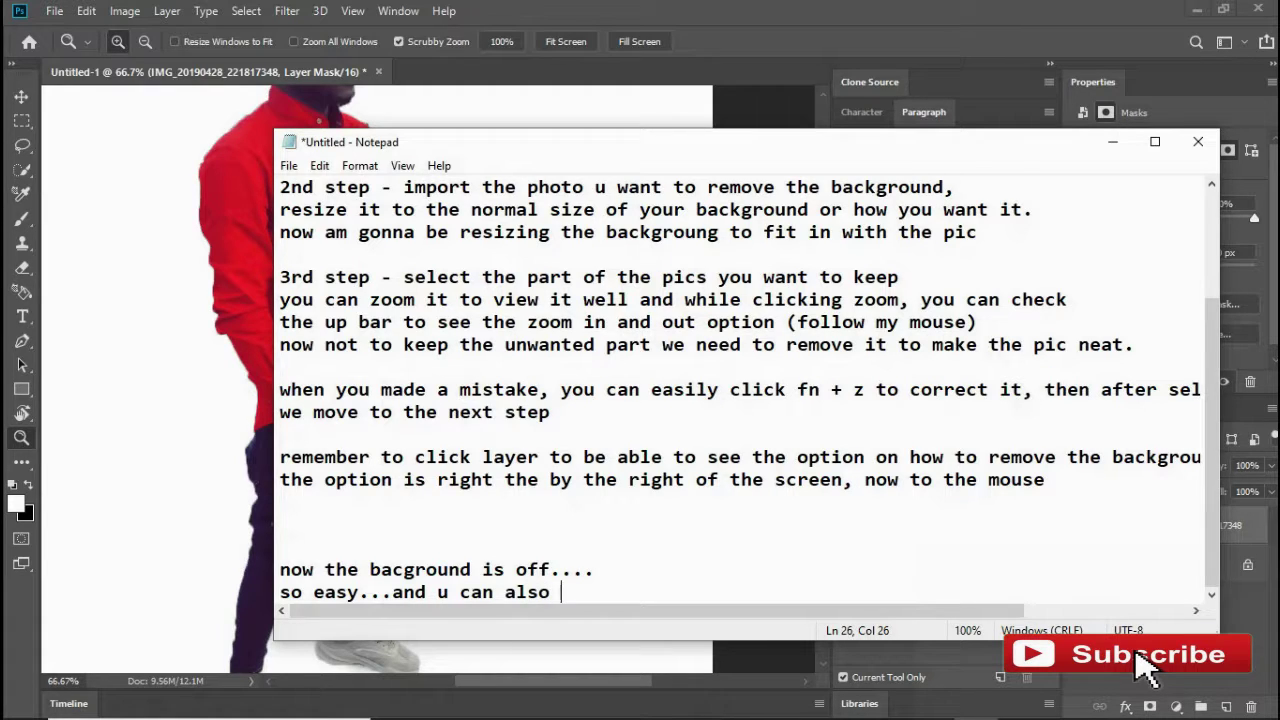
type(" do this t")
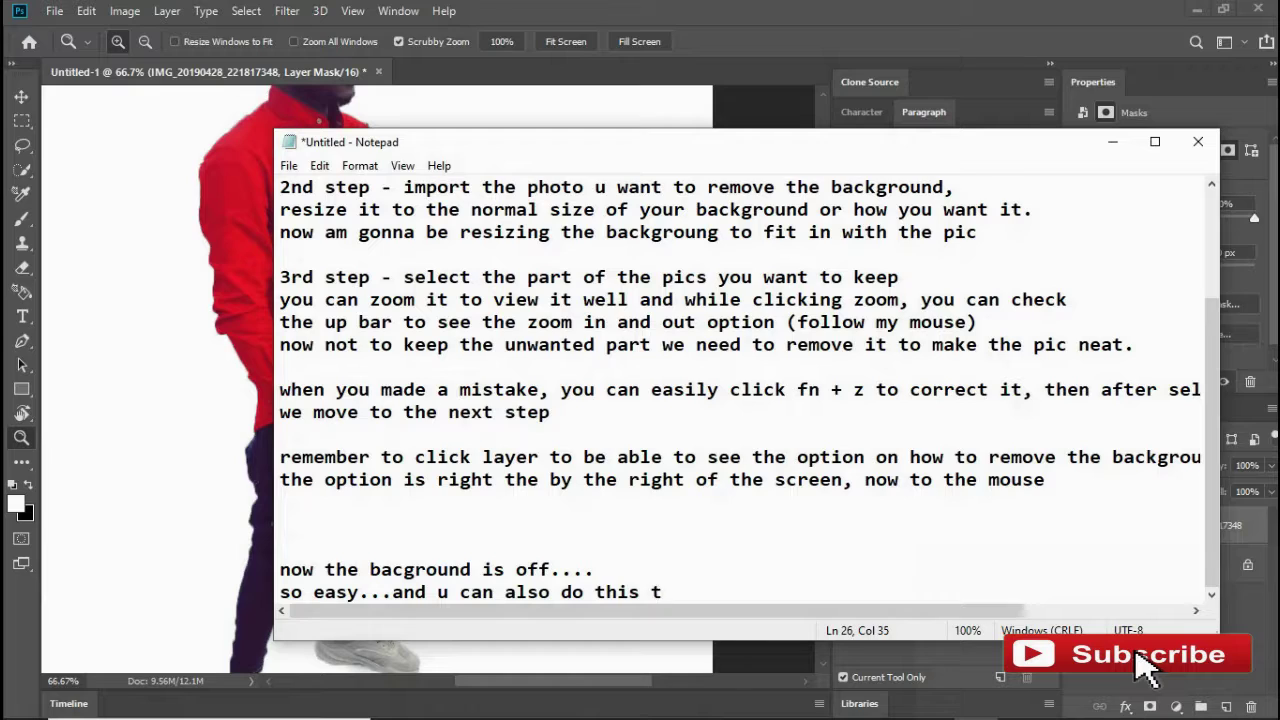
key("BackSpace")
key("BackSpace")
key("BackSpace")
key("BackSpace")
key("BackSpace")
key("BackSpace")
key("BackSpace")
key("BackSpace")
key("BackSpace")
key("BackSpace")
- Complete the "so easy" line with "use this to pick a person out of hungreds...."
type("use t")
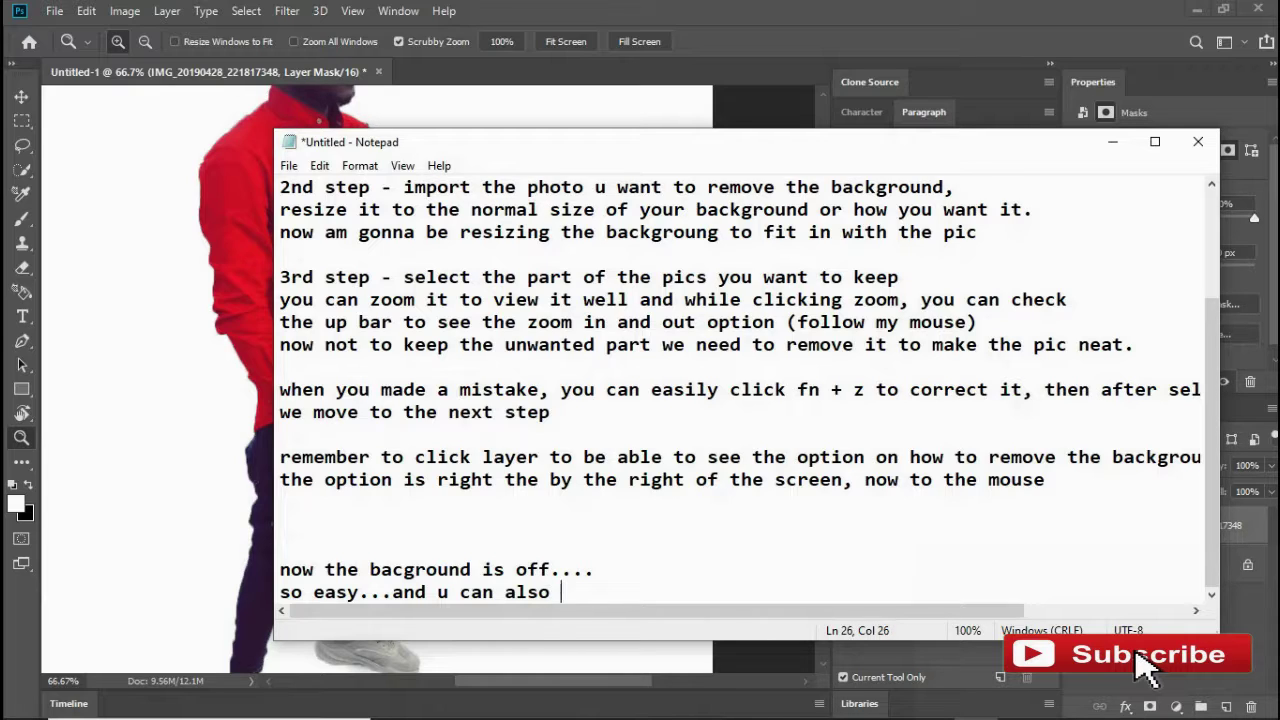
type("his ")
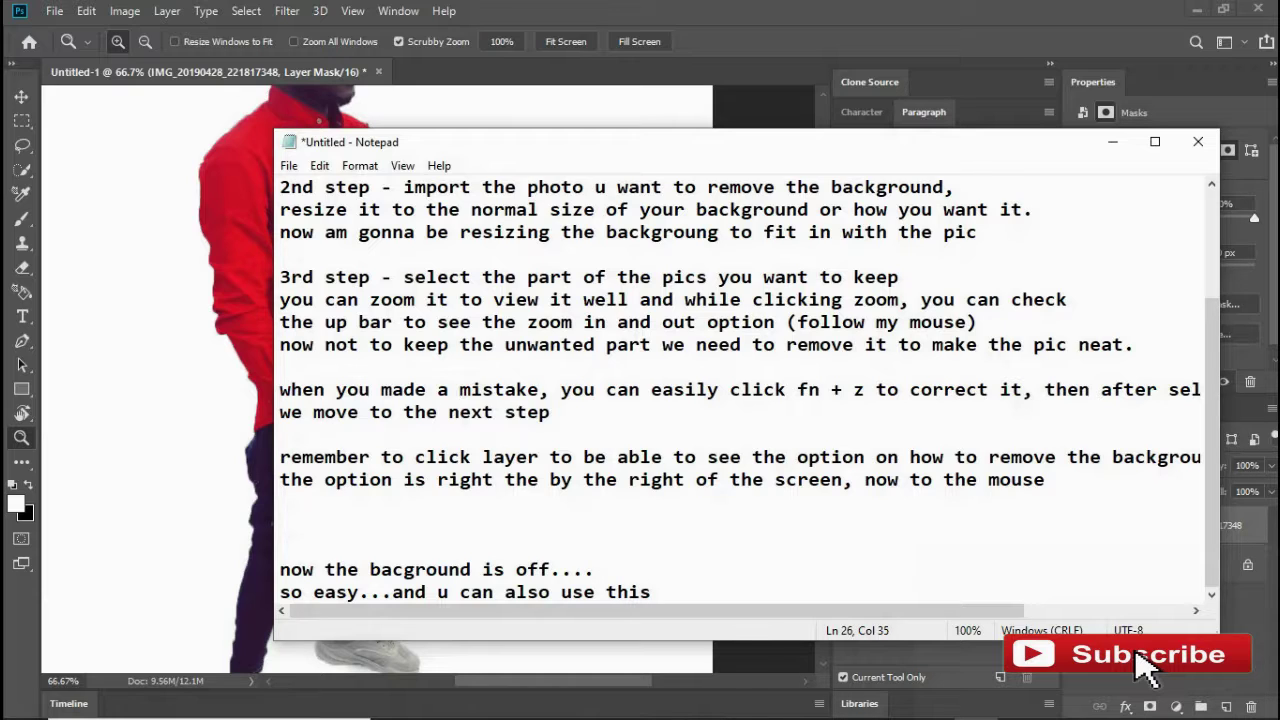
type("to pick a pers")
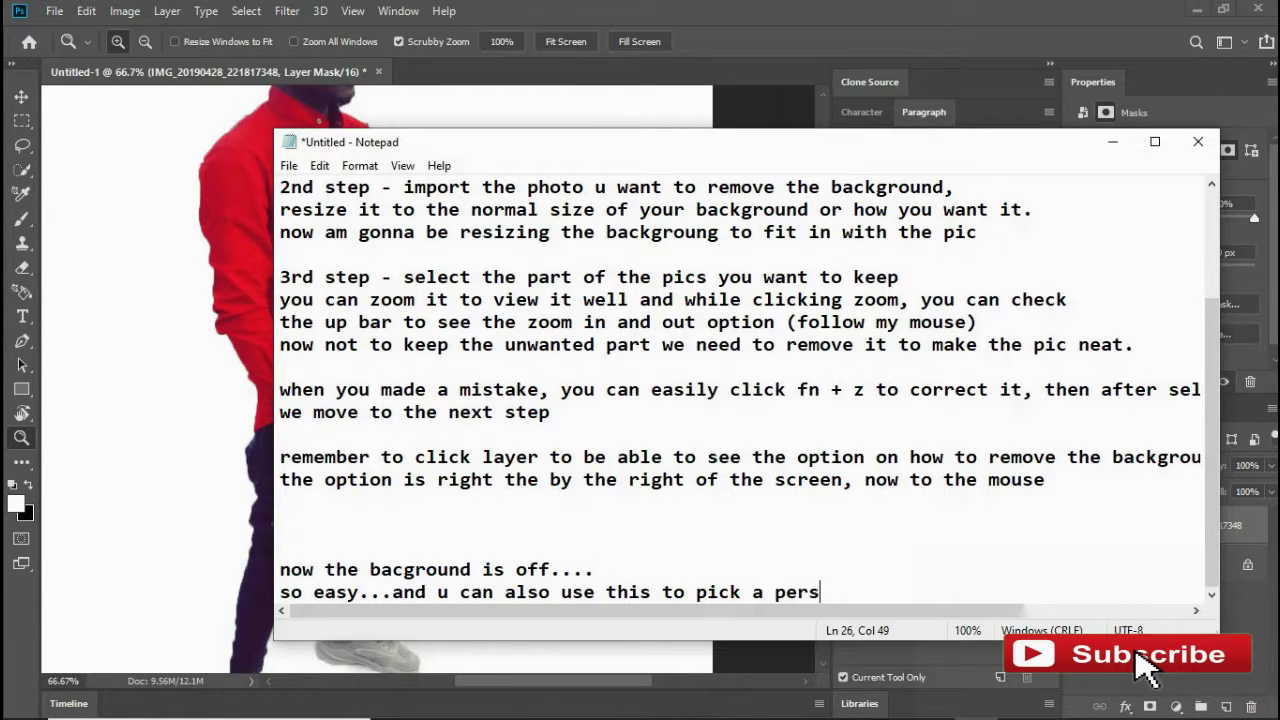
type("on out of ")
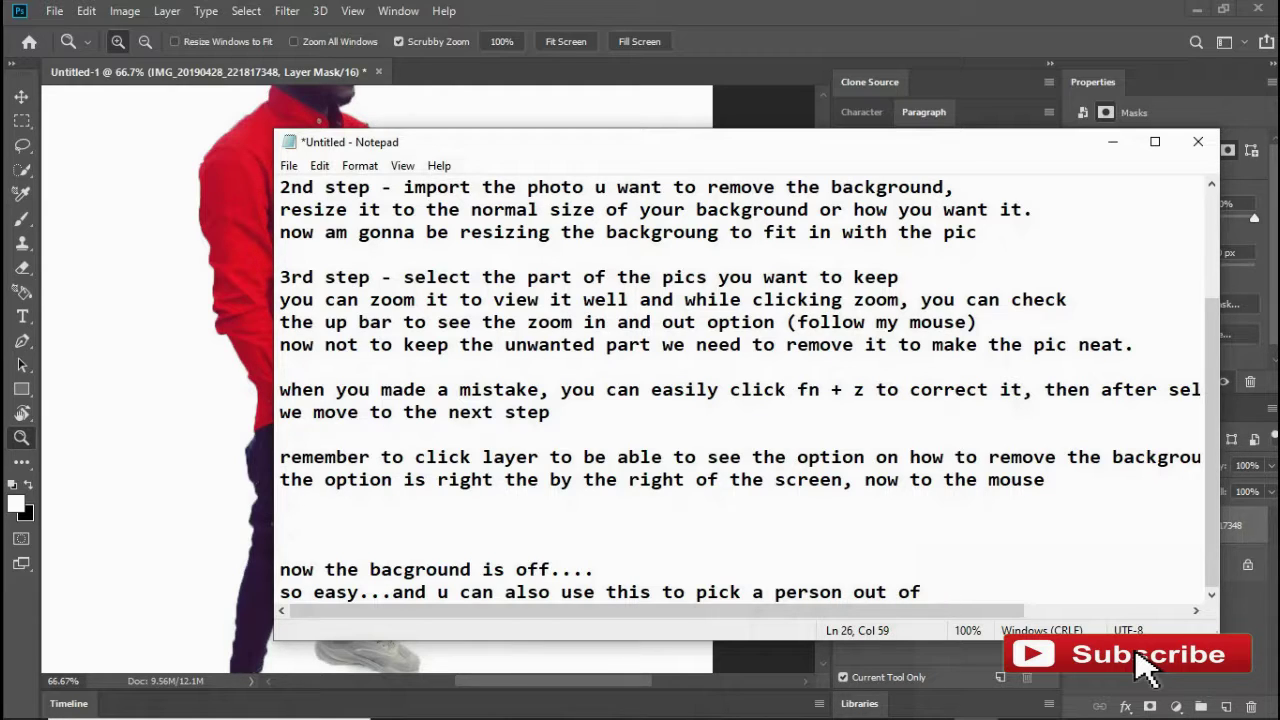
type("hungreds")
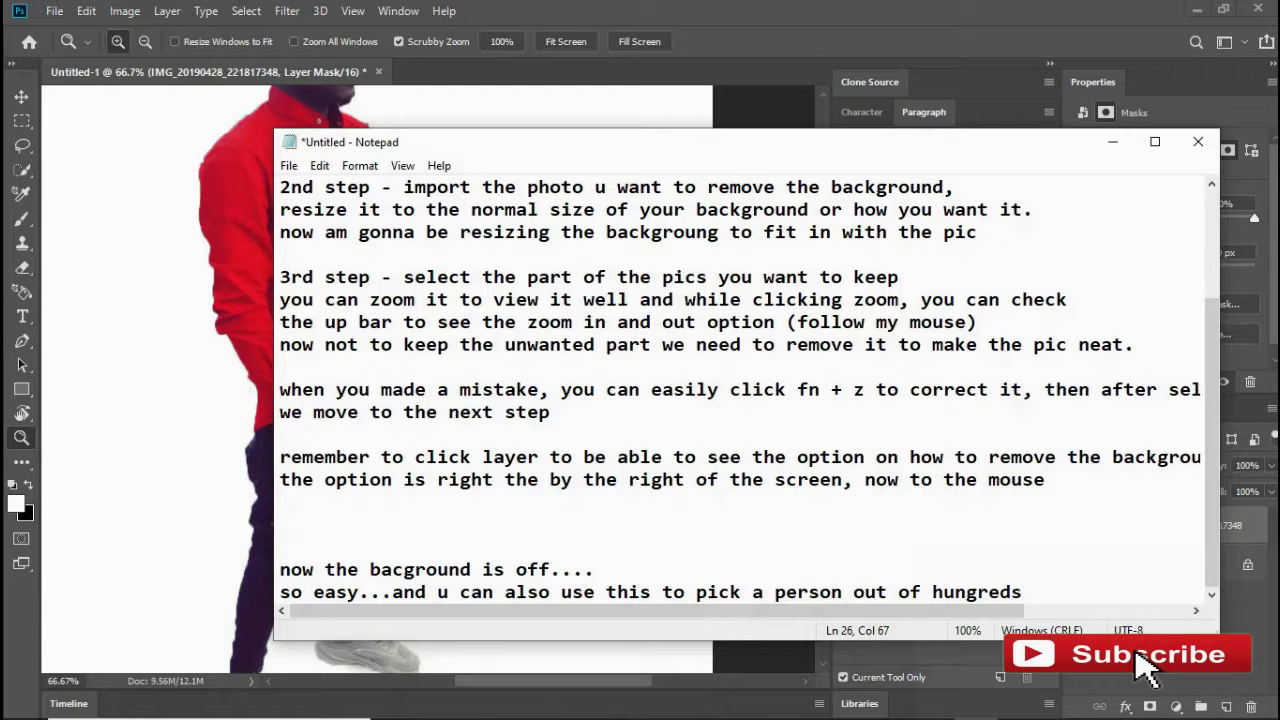
type("....")
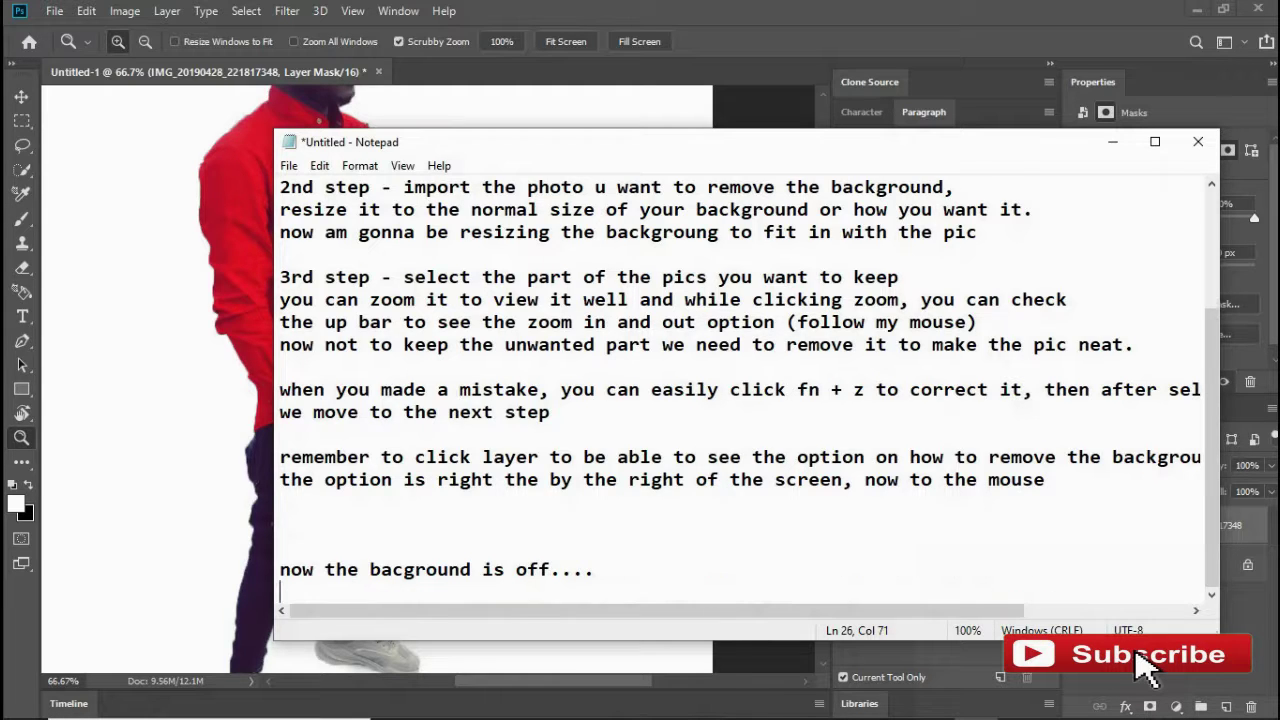
- After three blank lines, add the closing line "thank you and please remember to subscribe to my channel for more"
key("Return")
key("Return")
key("Return")
key("Return")
type("tha")
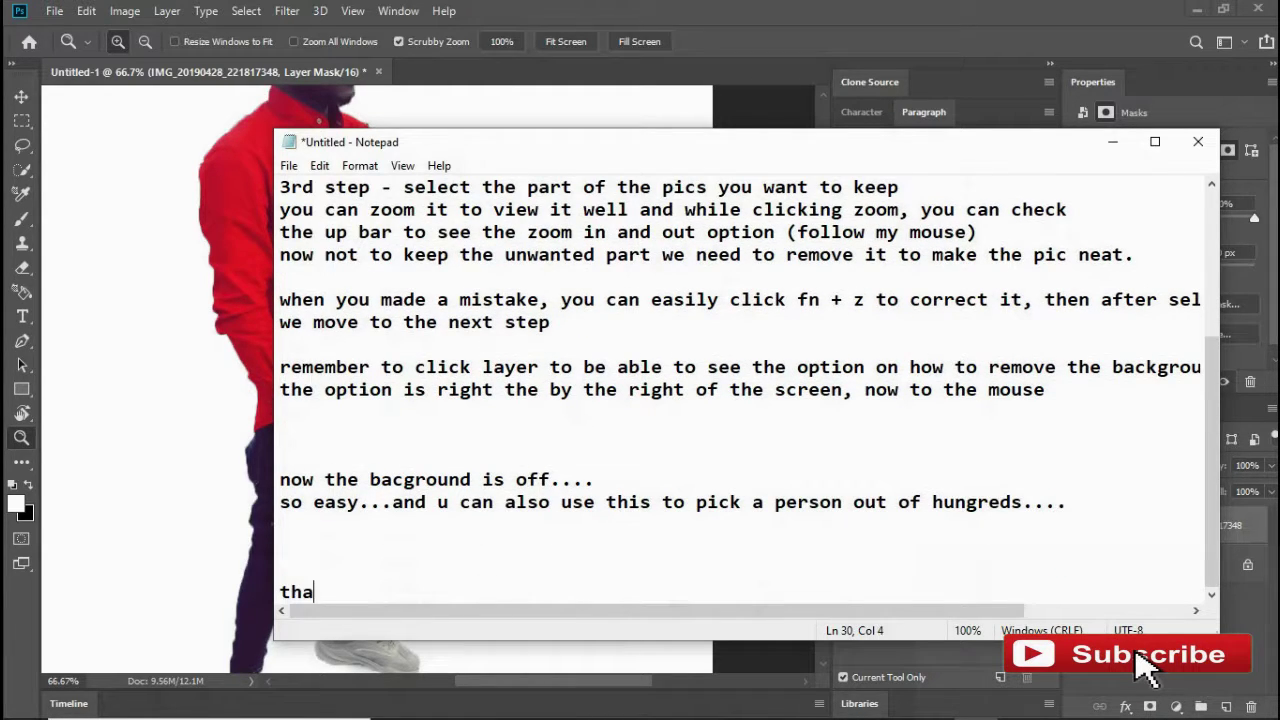
type("nk you and ")
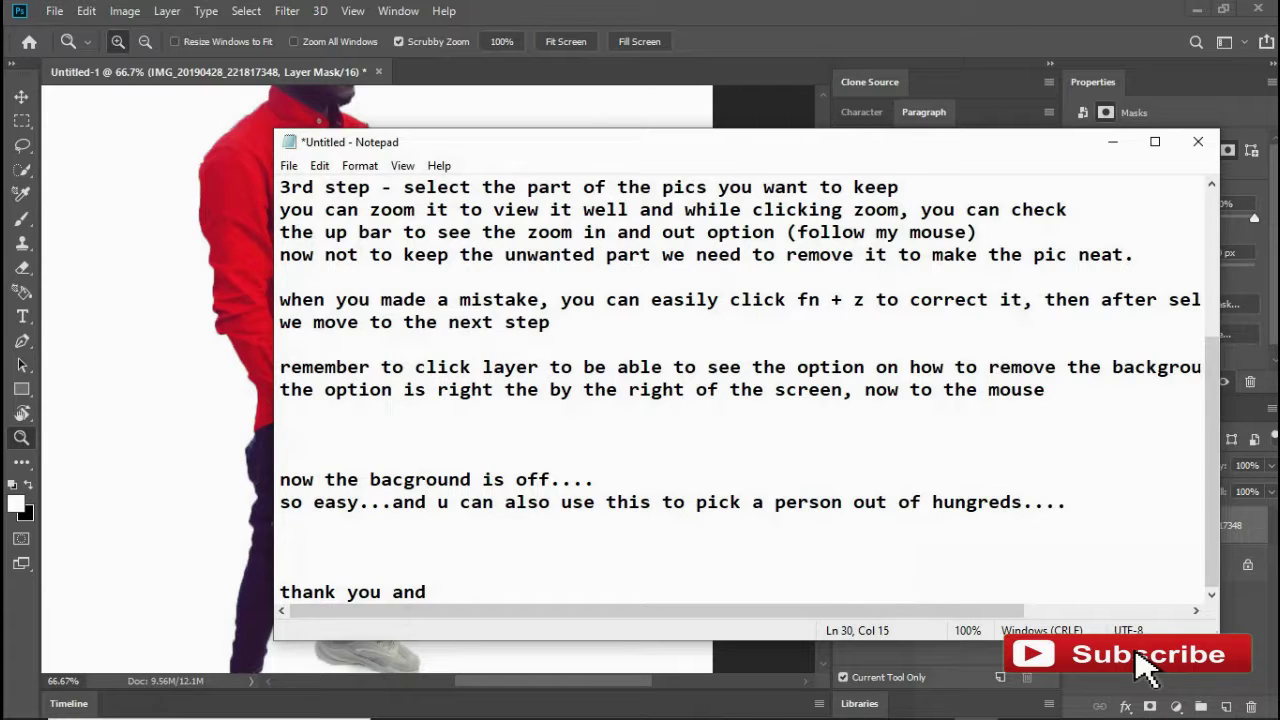
type("please remembe")
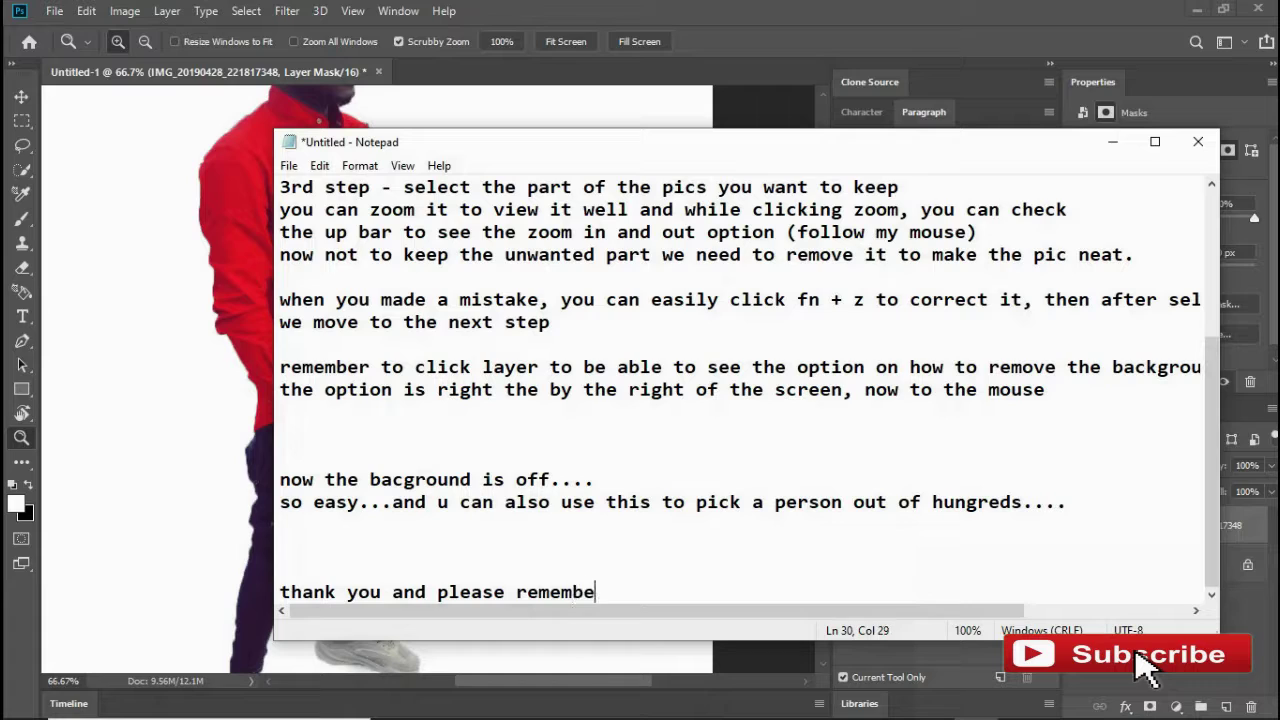
type("r to subscribe")
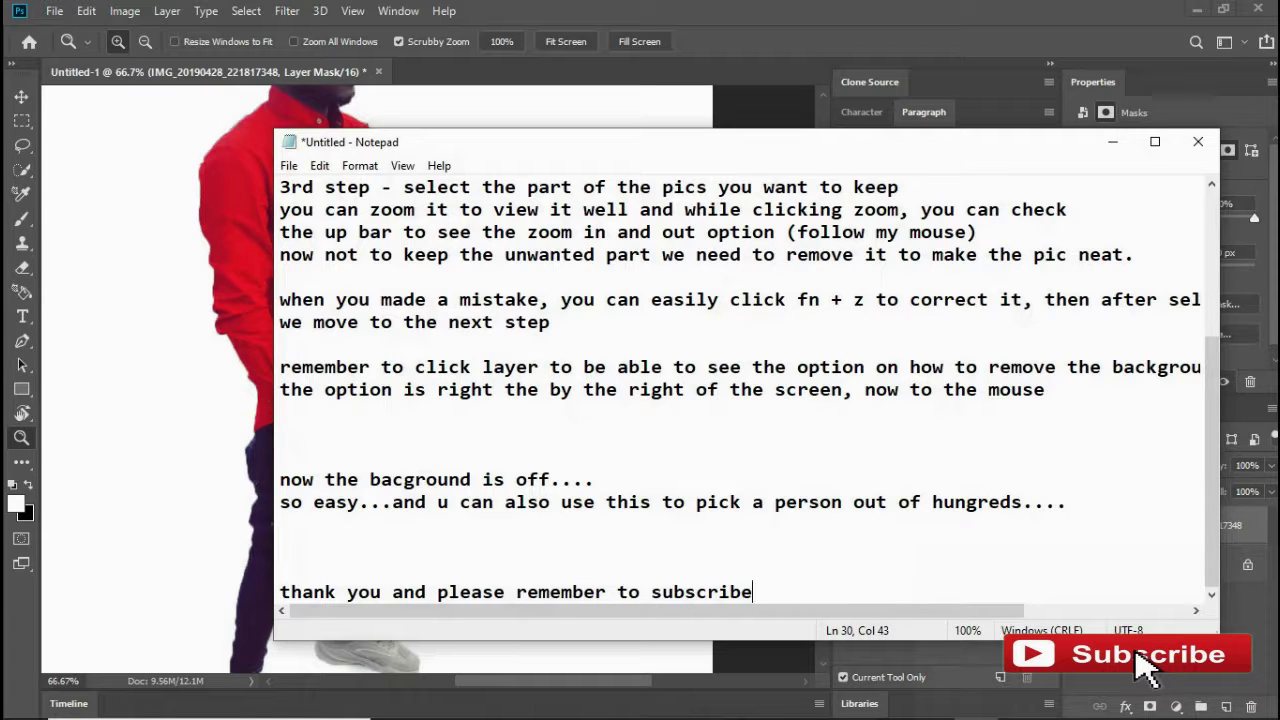
type(" to my channel for ")
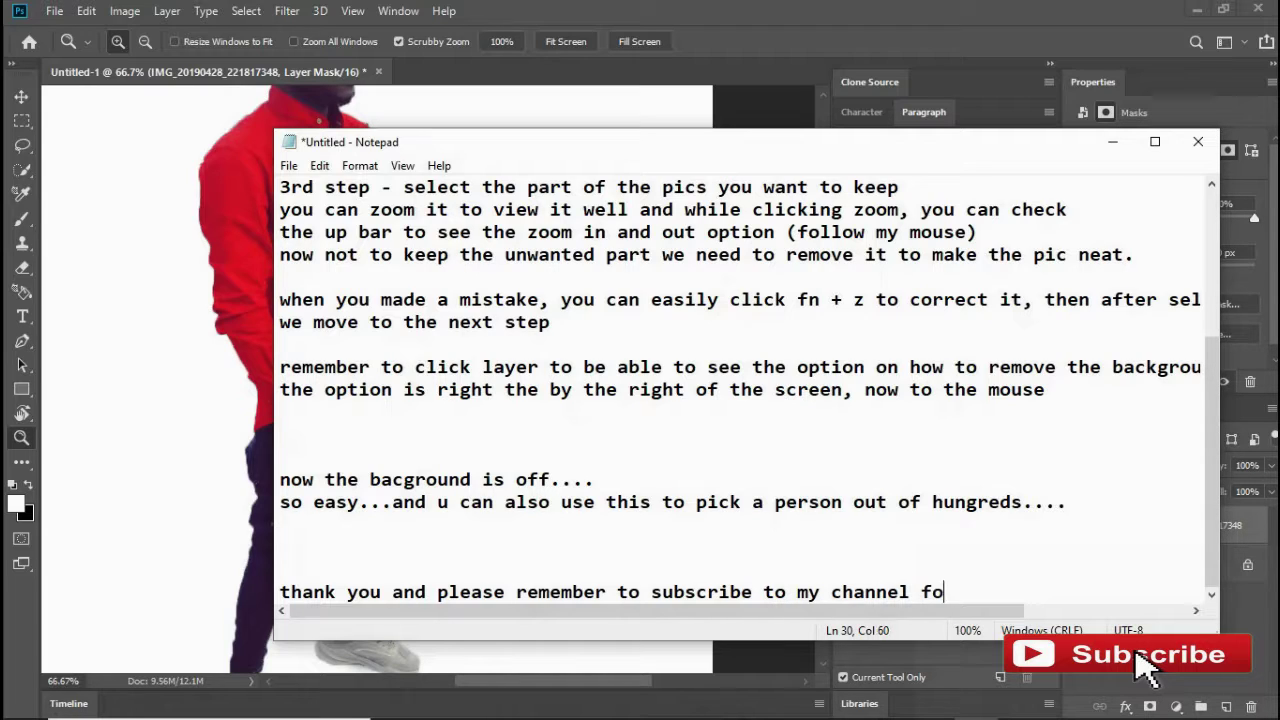
type("more")
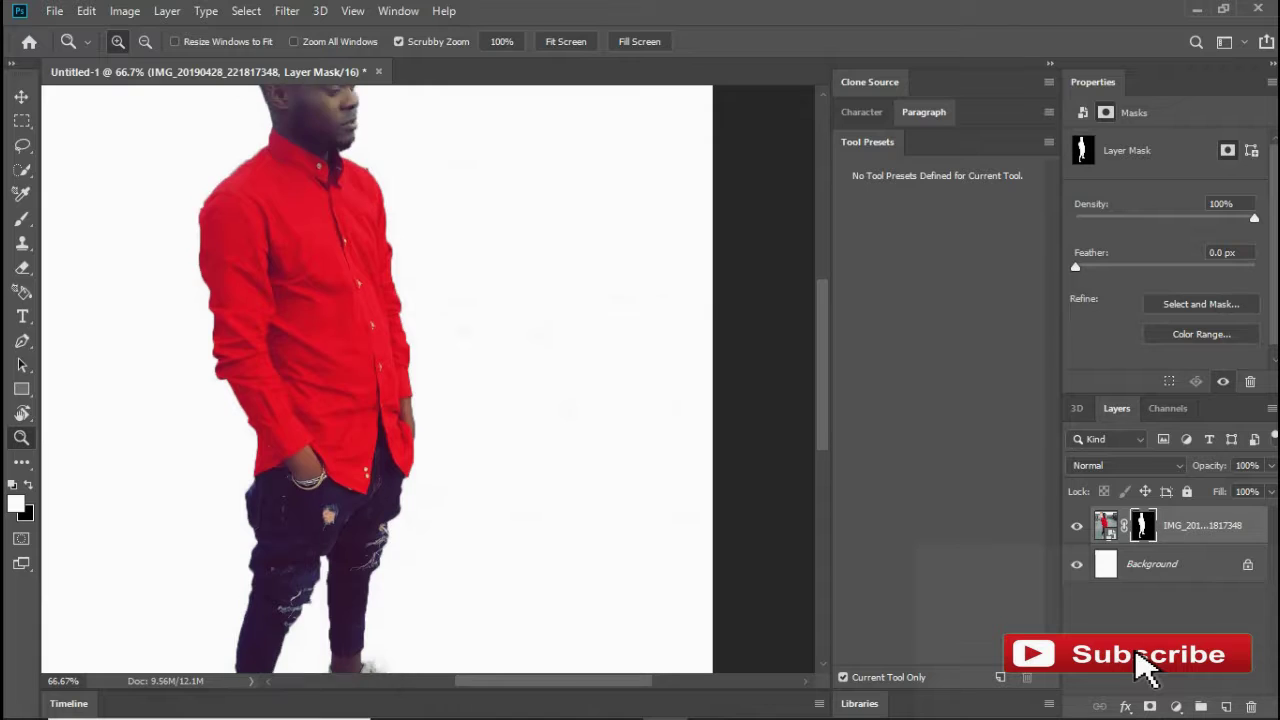
- Back in Photoshop, zoom out to 33.33% to show the whole masked photo and activate the Move tool
scroll(377, 380, "down", 2)
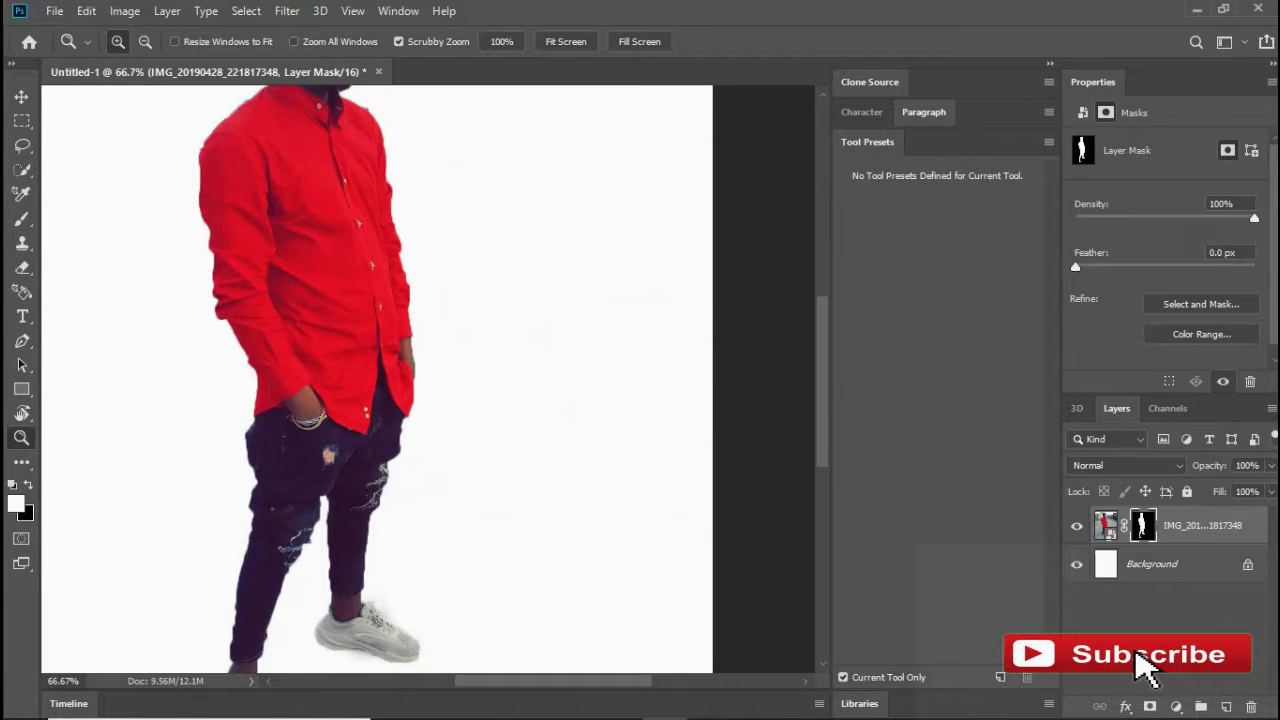
key("ctrl+minus")
key("ctrl+minus")
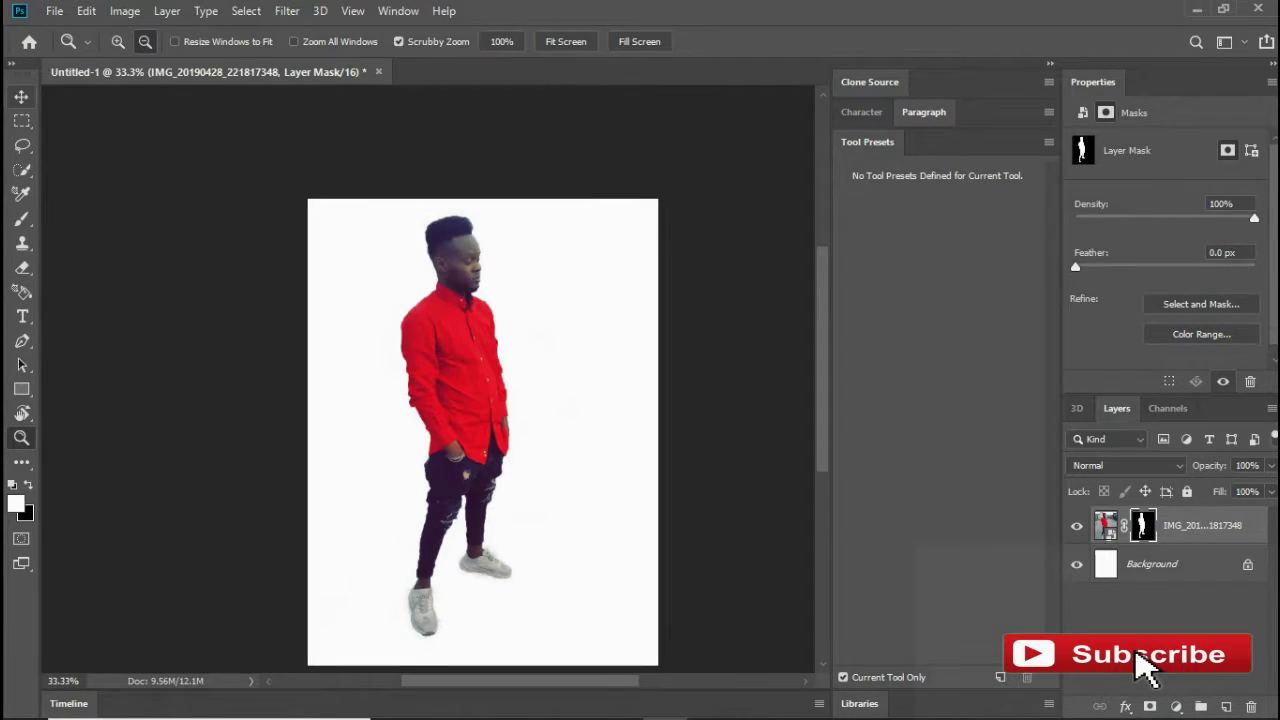
key("v")
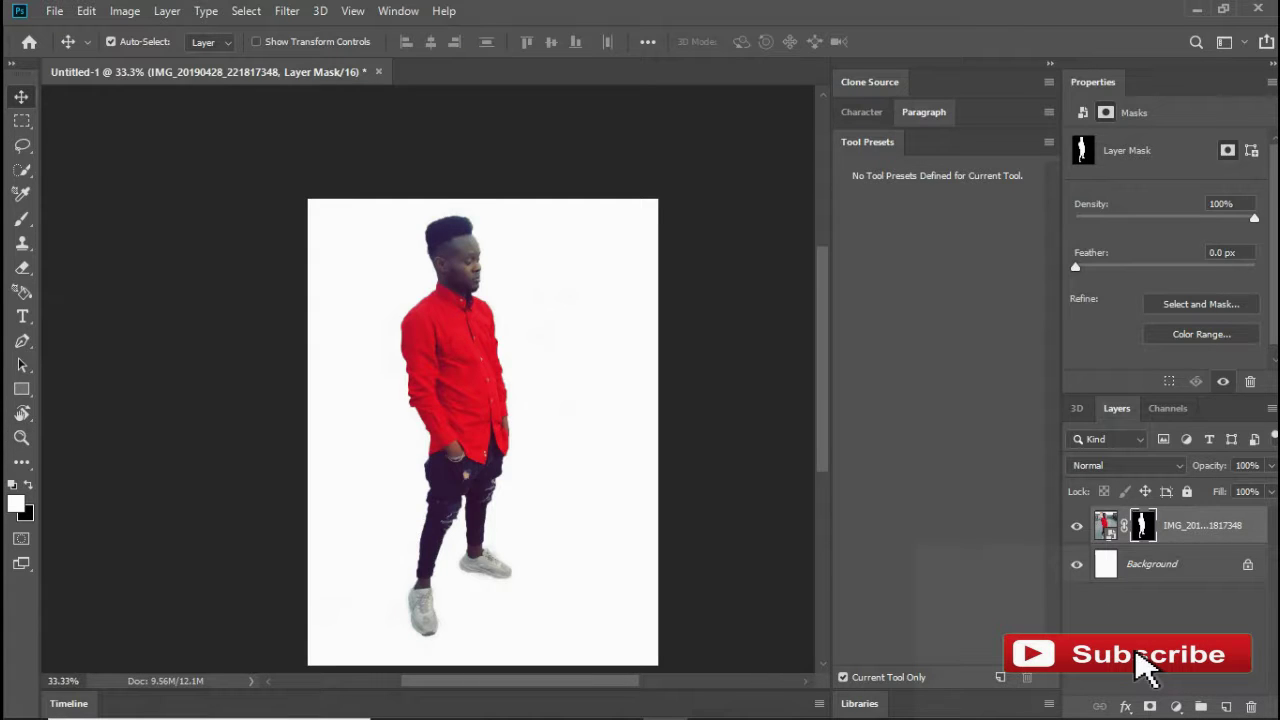